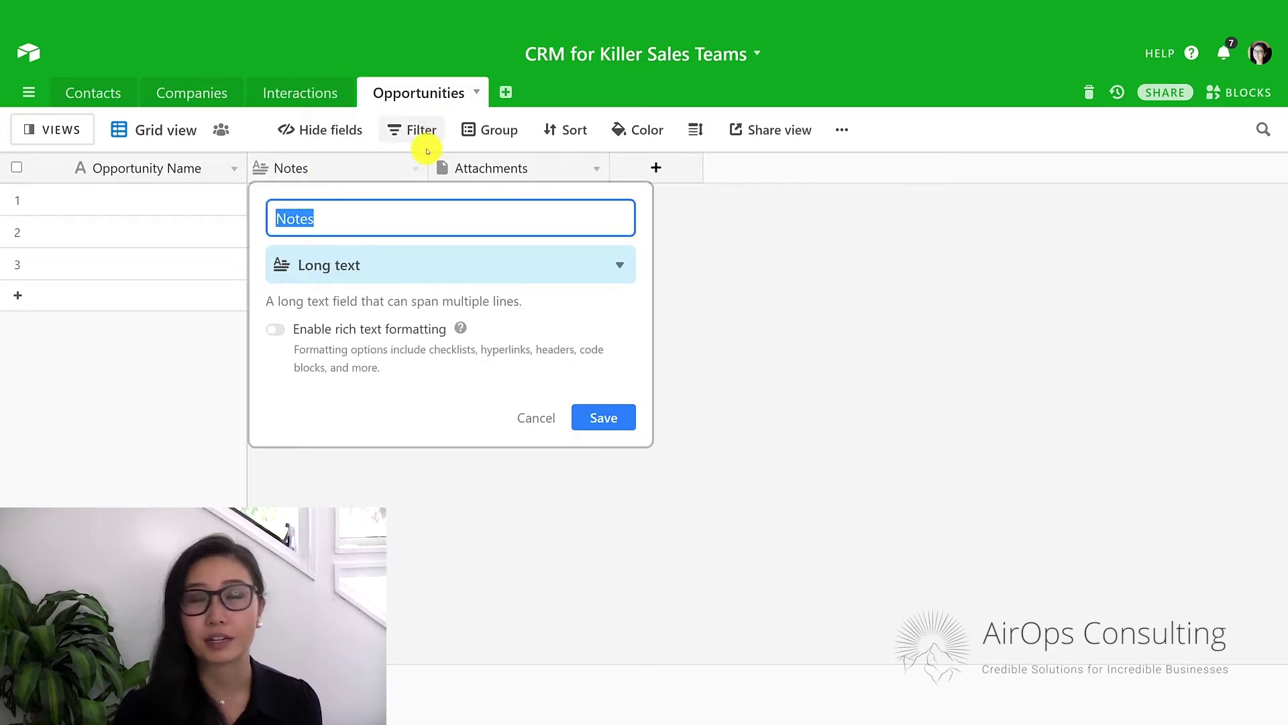
# Delete the Notes and Attachments fields from the Opportunities table.
pyautogui.click(418, 174)
pyautogui.click(817, 267)
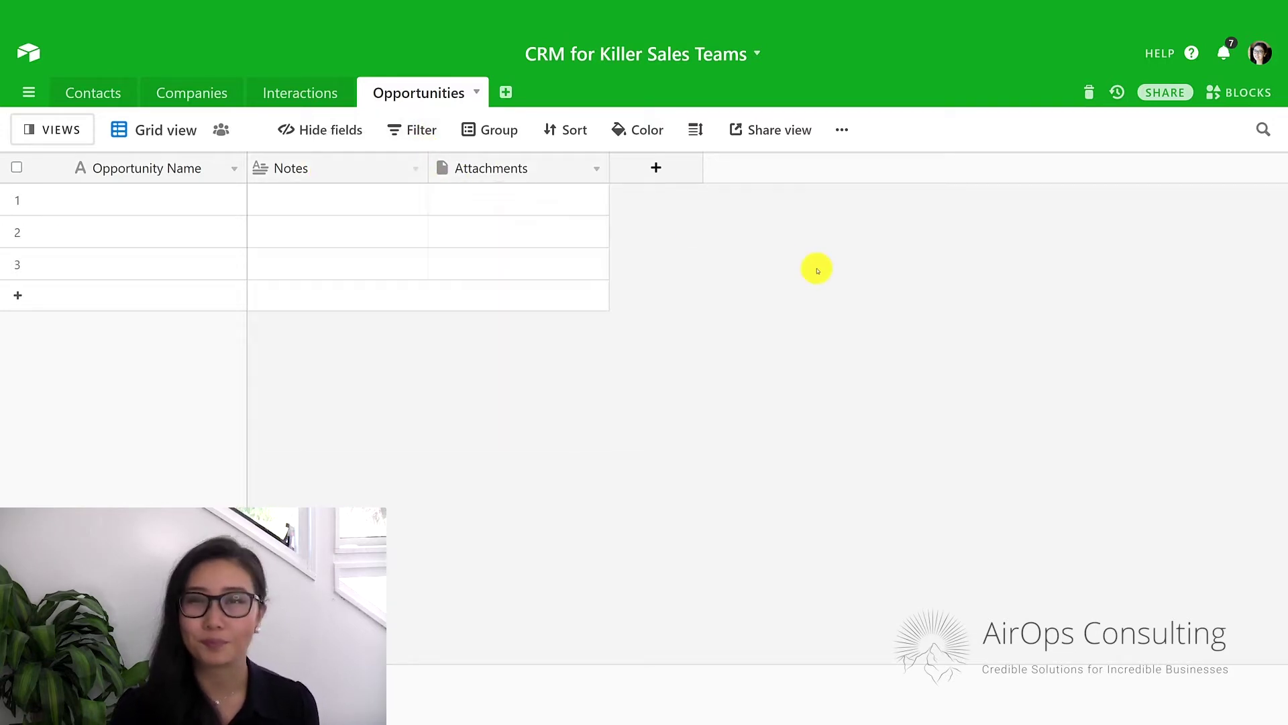
pyautogui.click(416, 168)
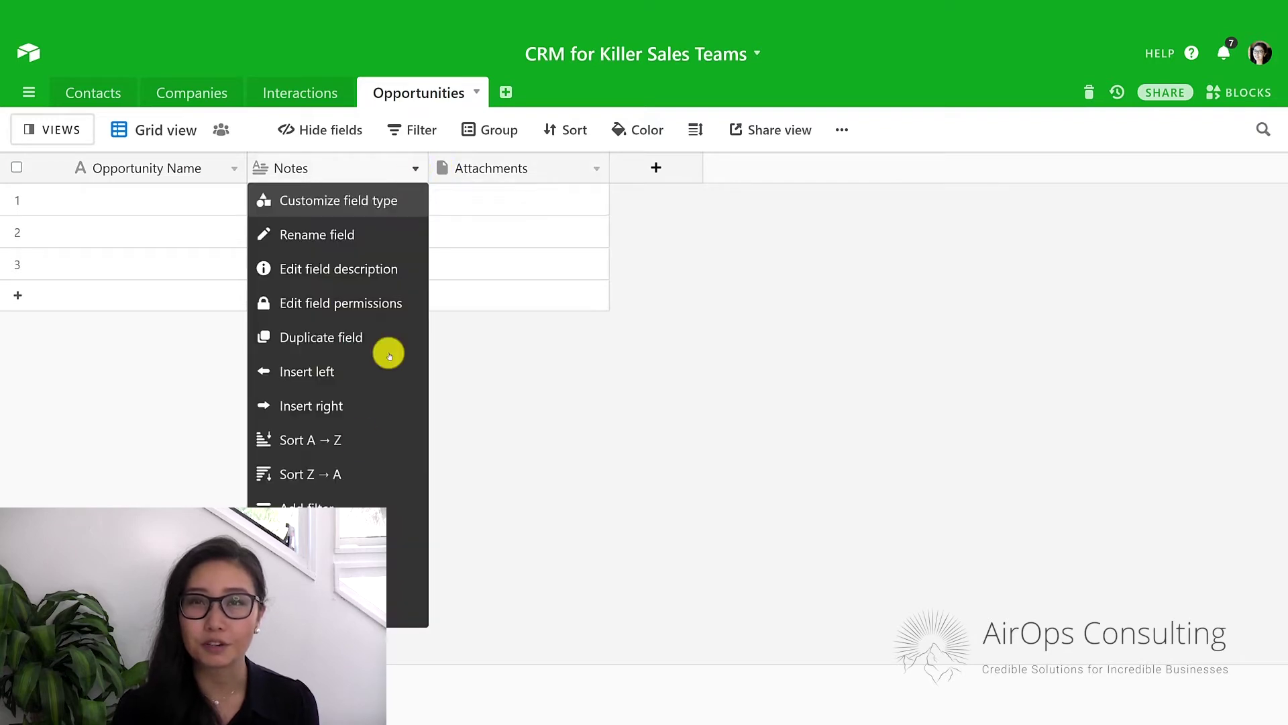
pyautogui.click(336, 609)
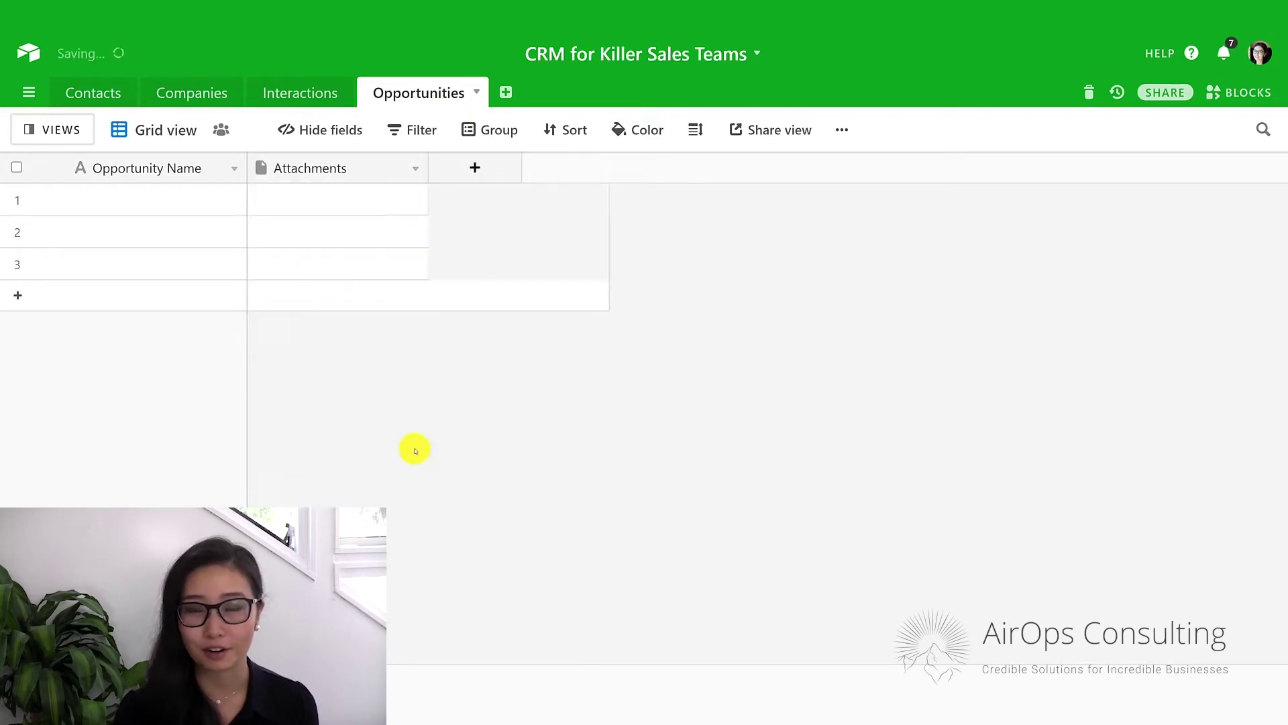
pyautogui.click(414, 169)
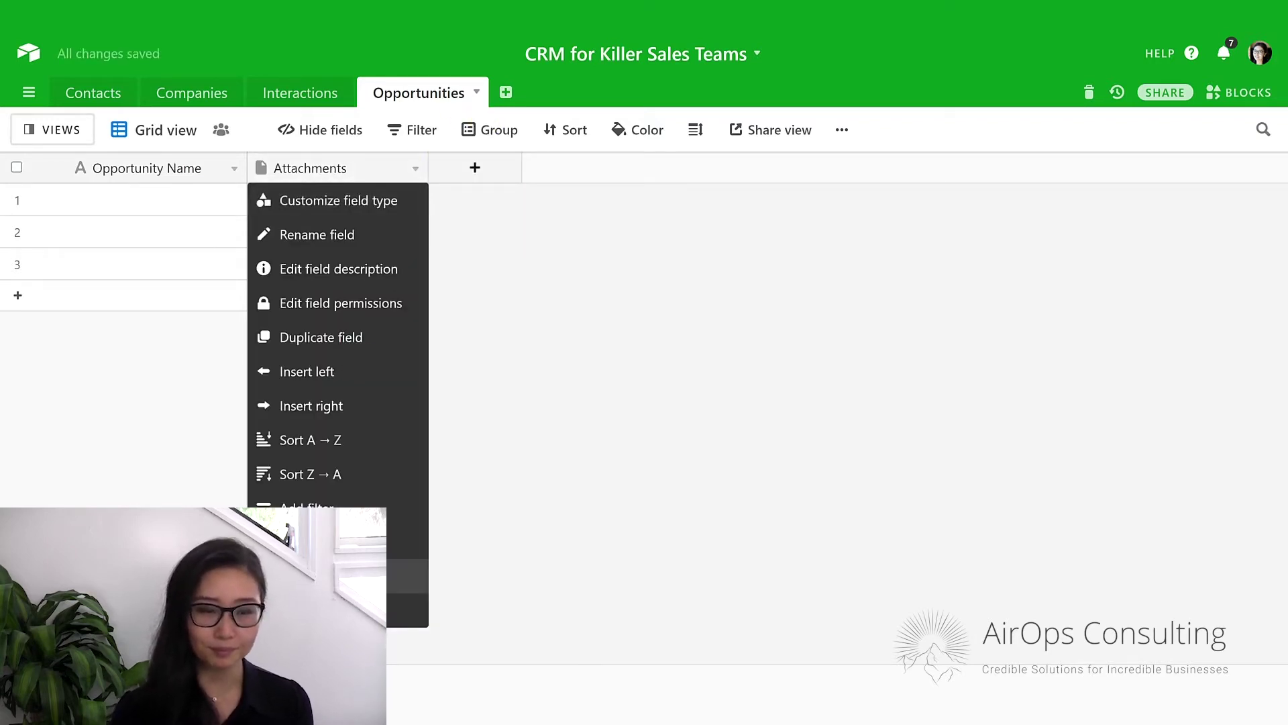
pyautogui.click(335, 609)
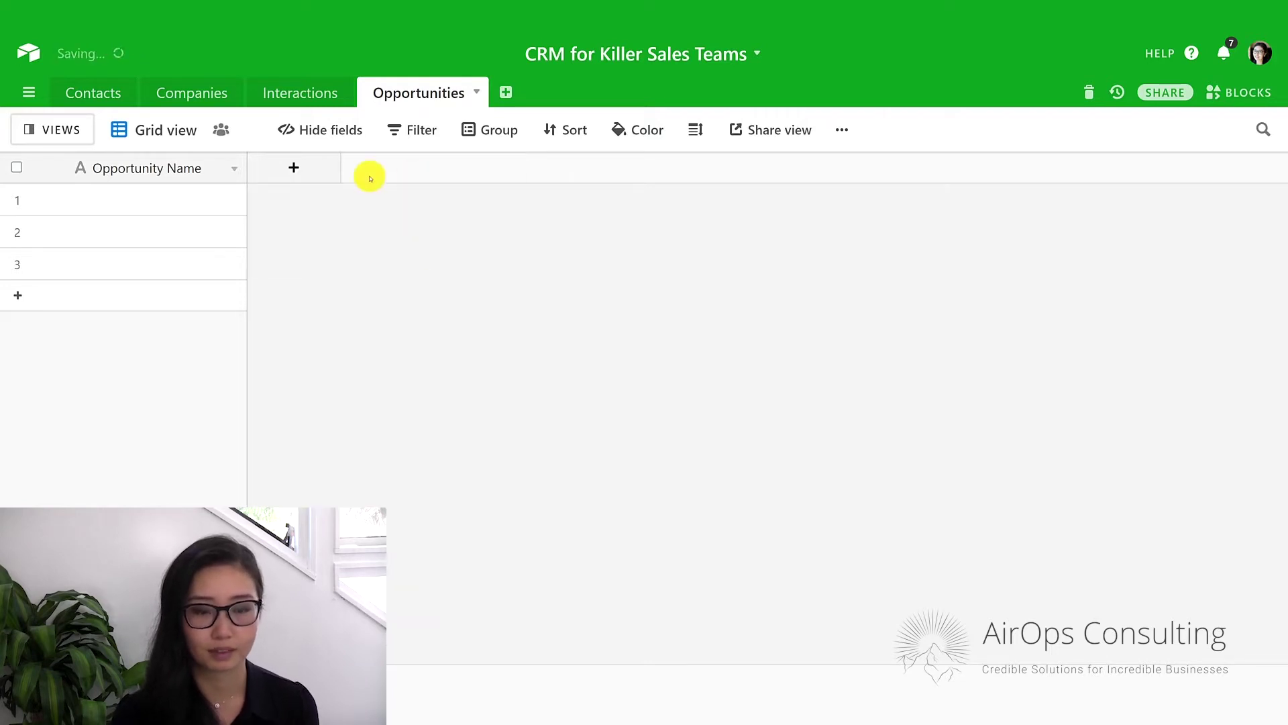
# Add a 'Companies' field that links to Companies records.
pyautogui.click(311, 170)
pyautogui.write('C')
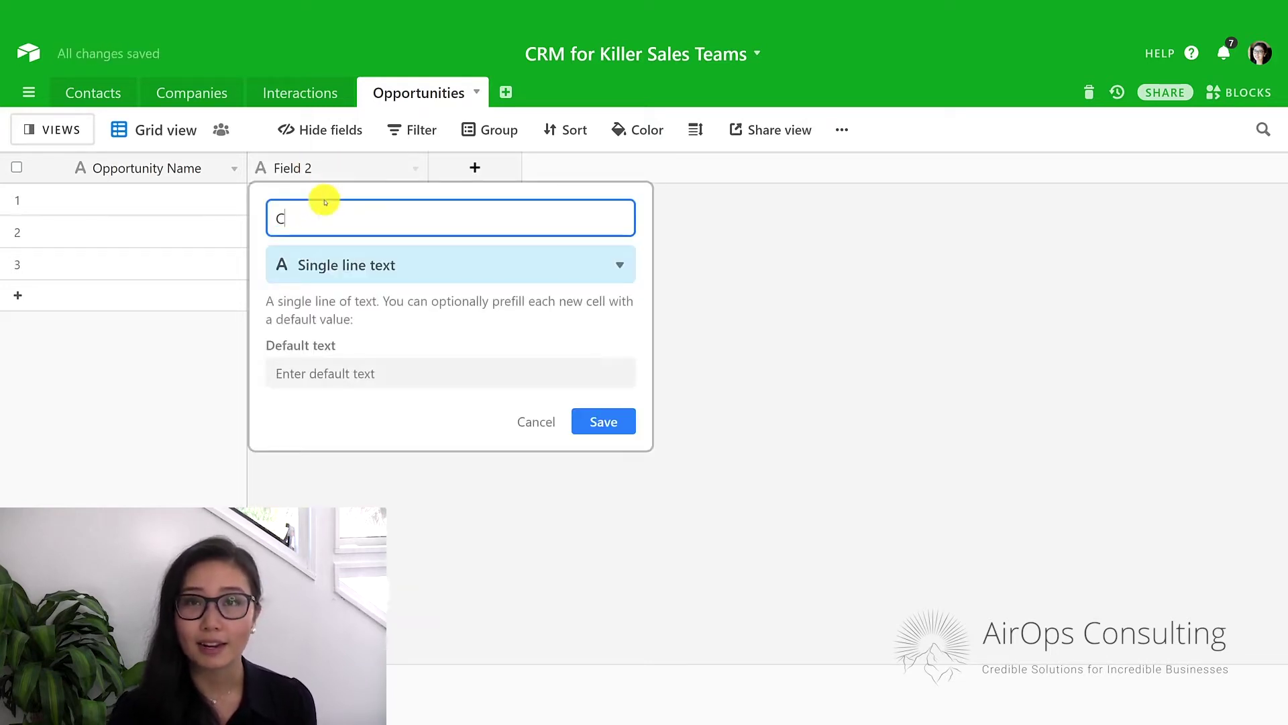
pyautogui.write('ompanies')
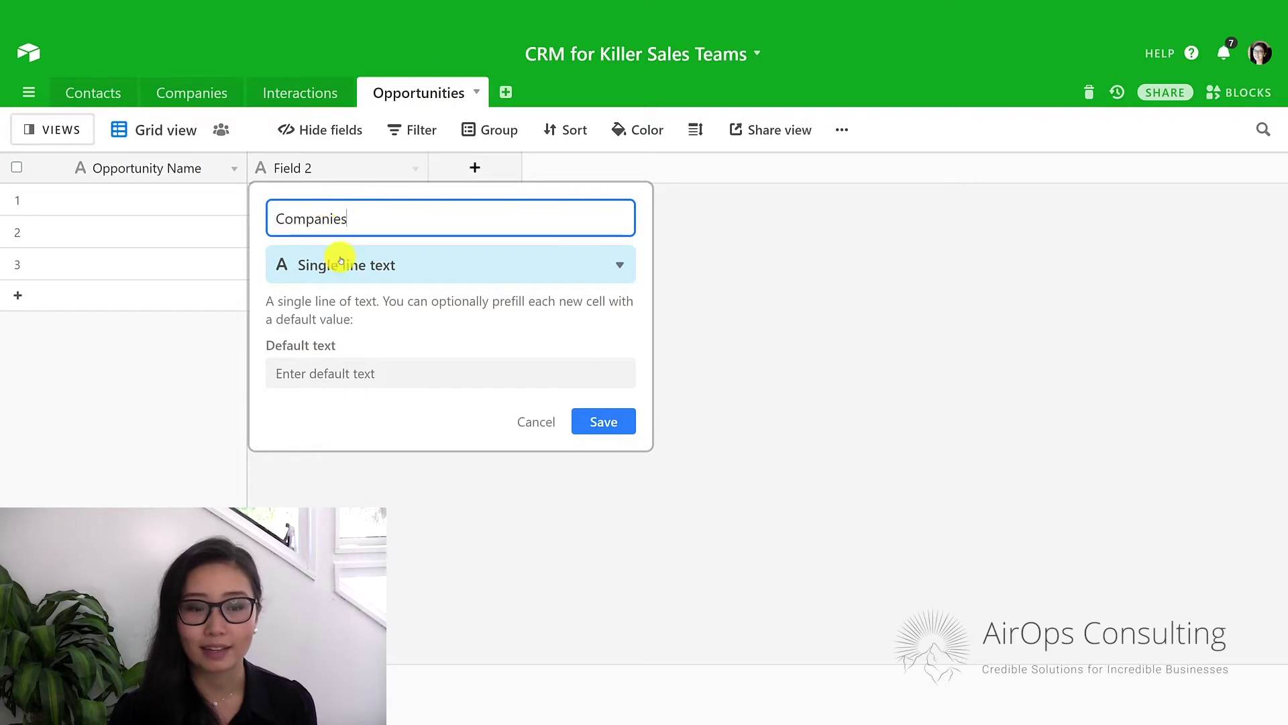
pyautogui.click(339, 264)
pyautogui.write('link to')
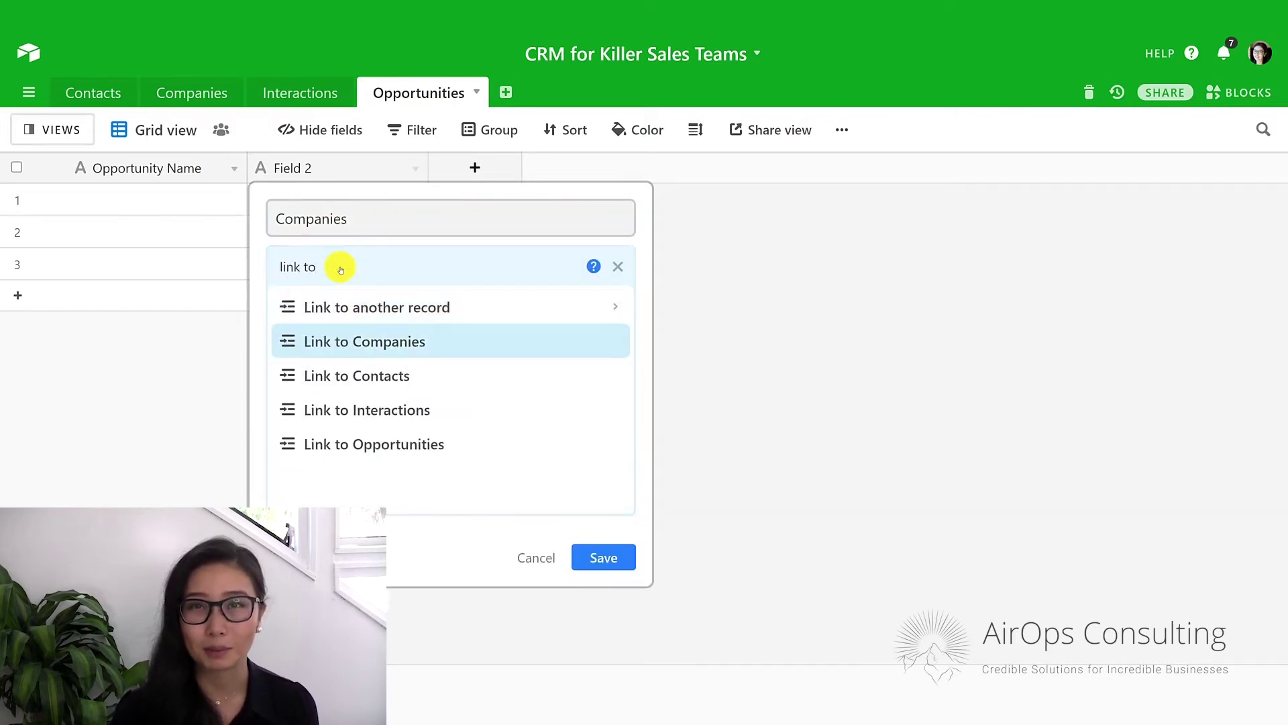
pyautogui.click(460, 335)
pyautogui.click(599, 407)
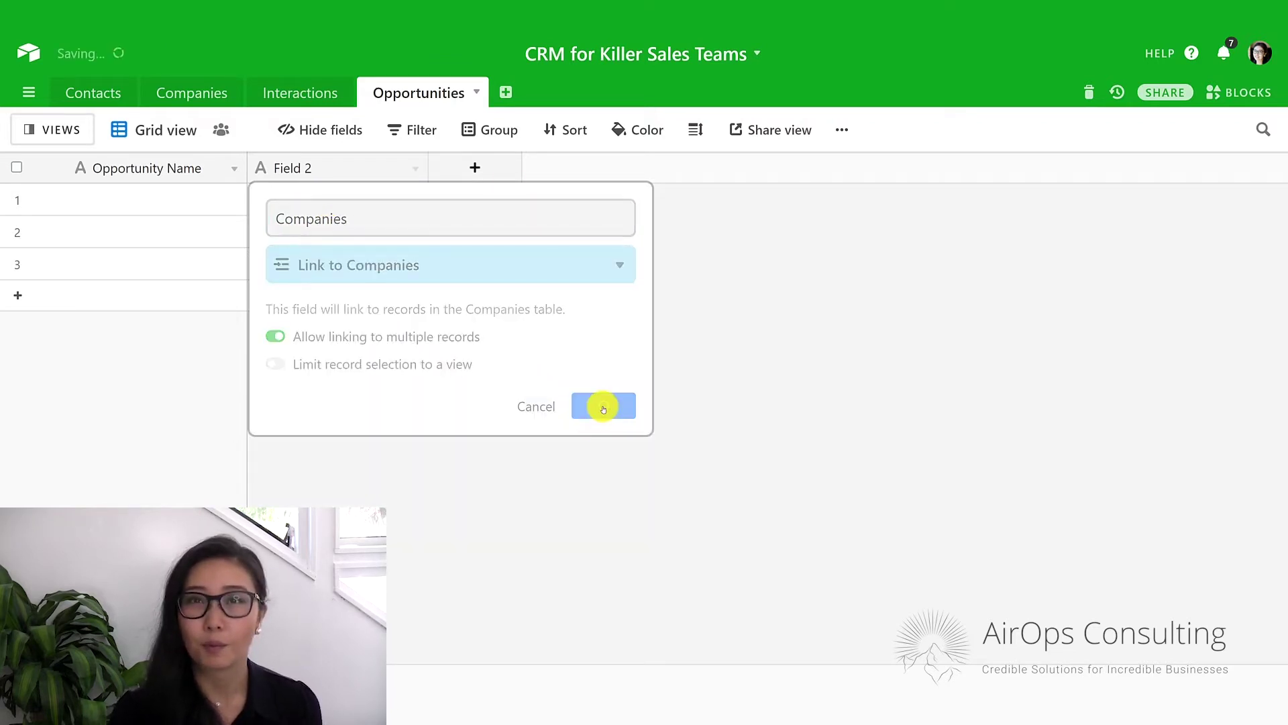
# Add a 'Contacts' field that links to Contacts records.
pyautogui.click(439, 168)
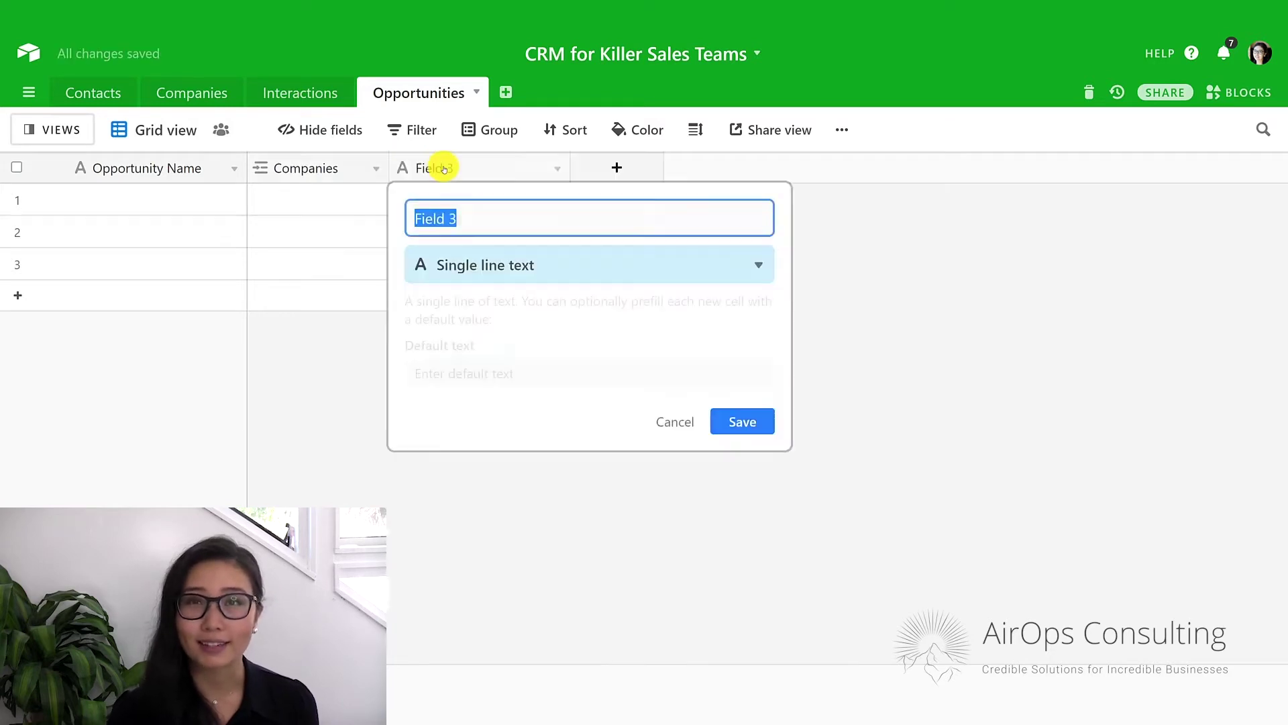
pyautogui.write('Conta')
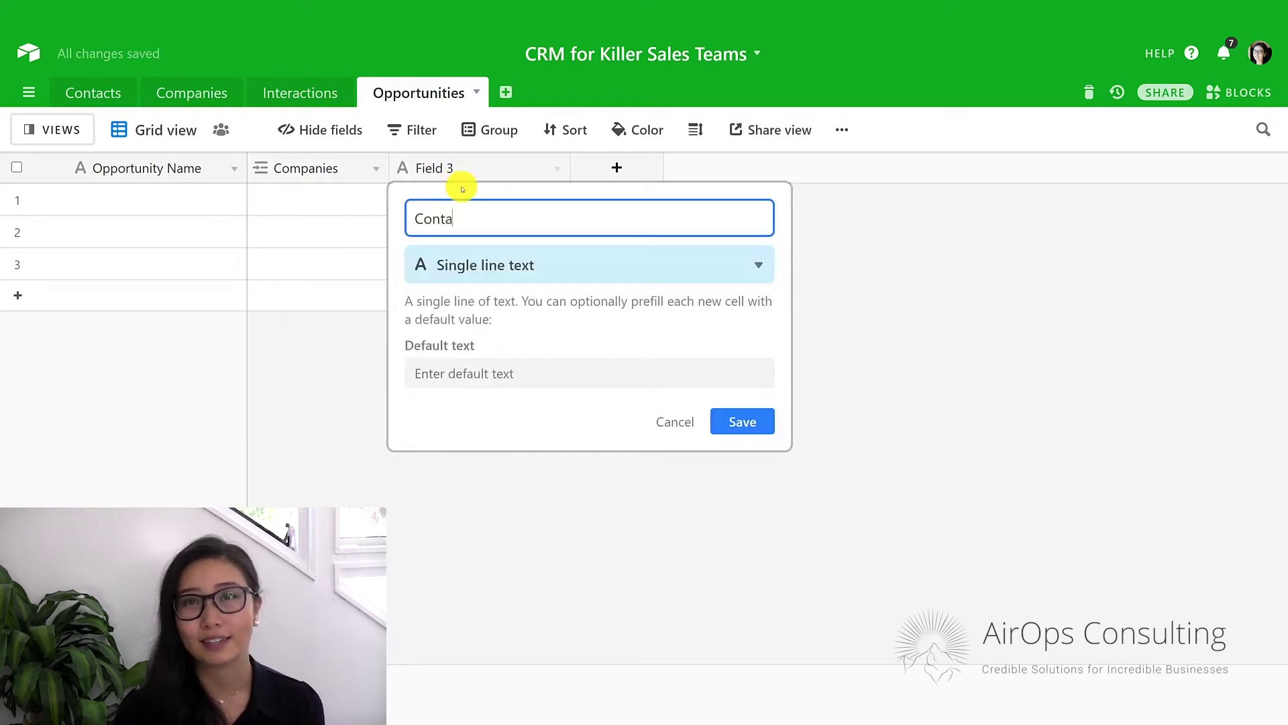
pyautogui.write('cts')
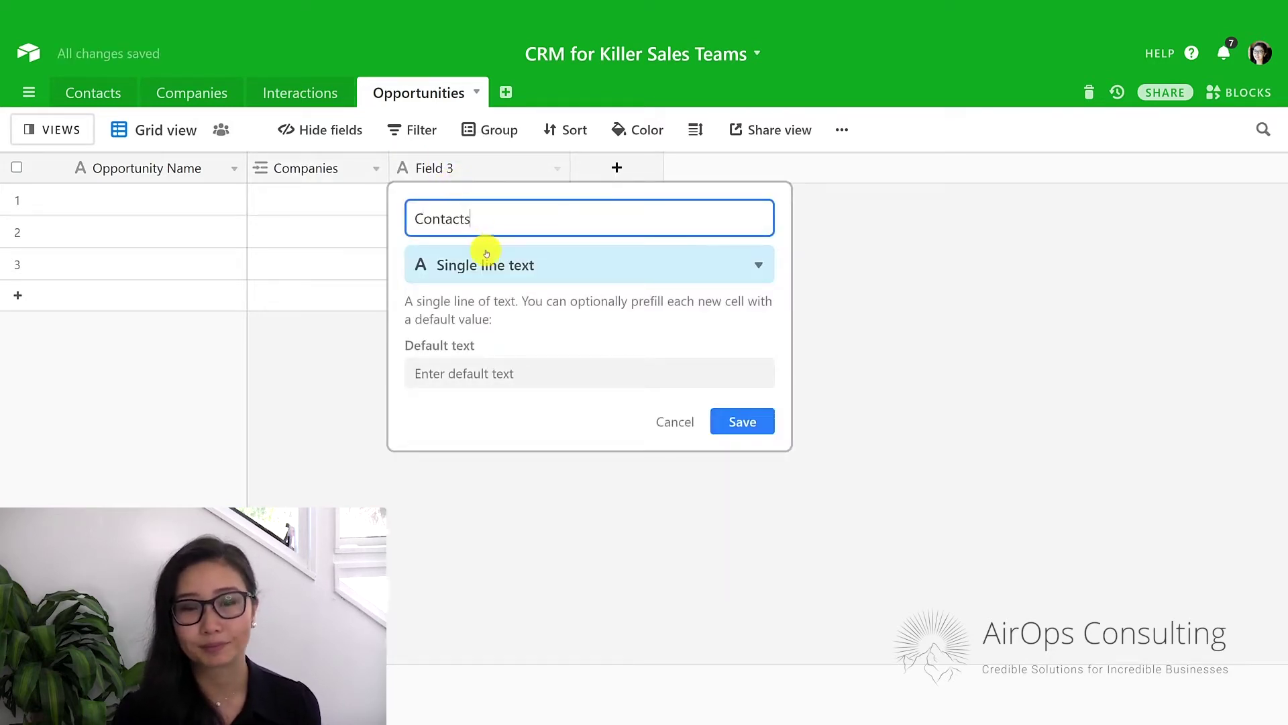
pyautogui.click(483, 265)
pyautogui.write('link to con')
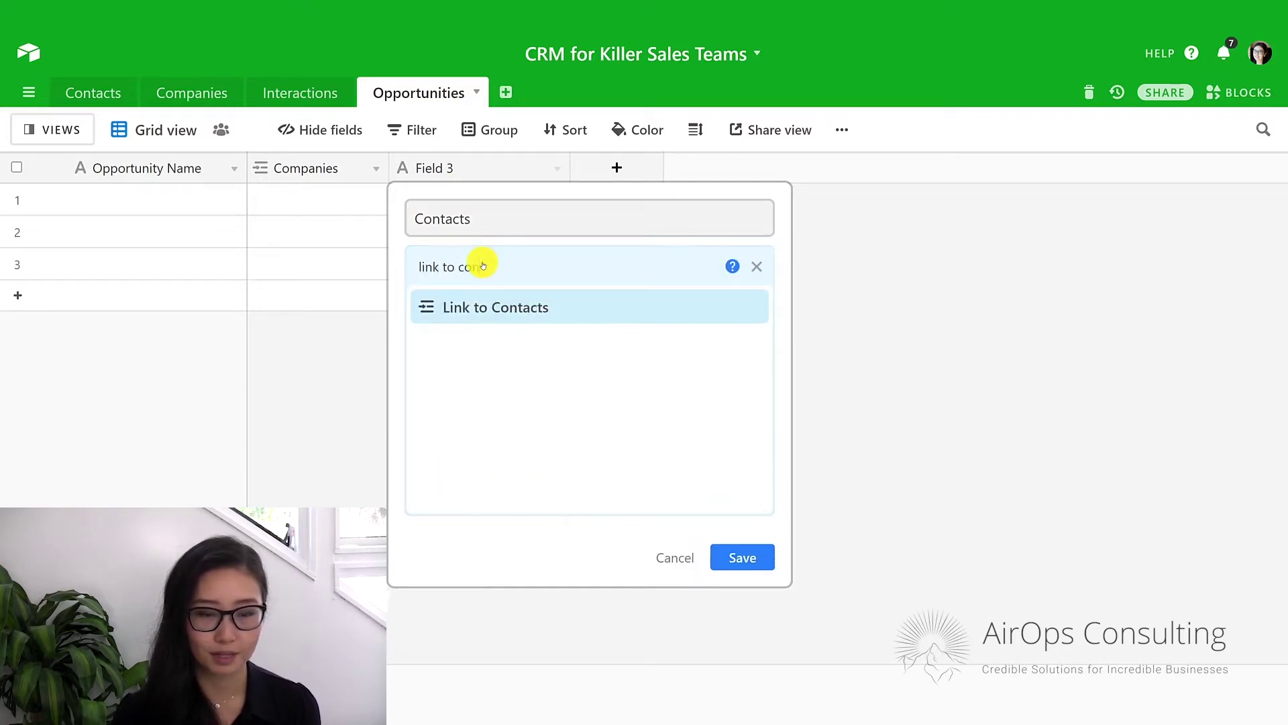
pyautogui.click(489, 307)
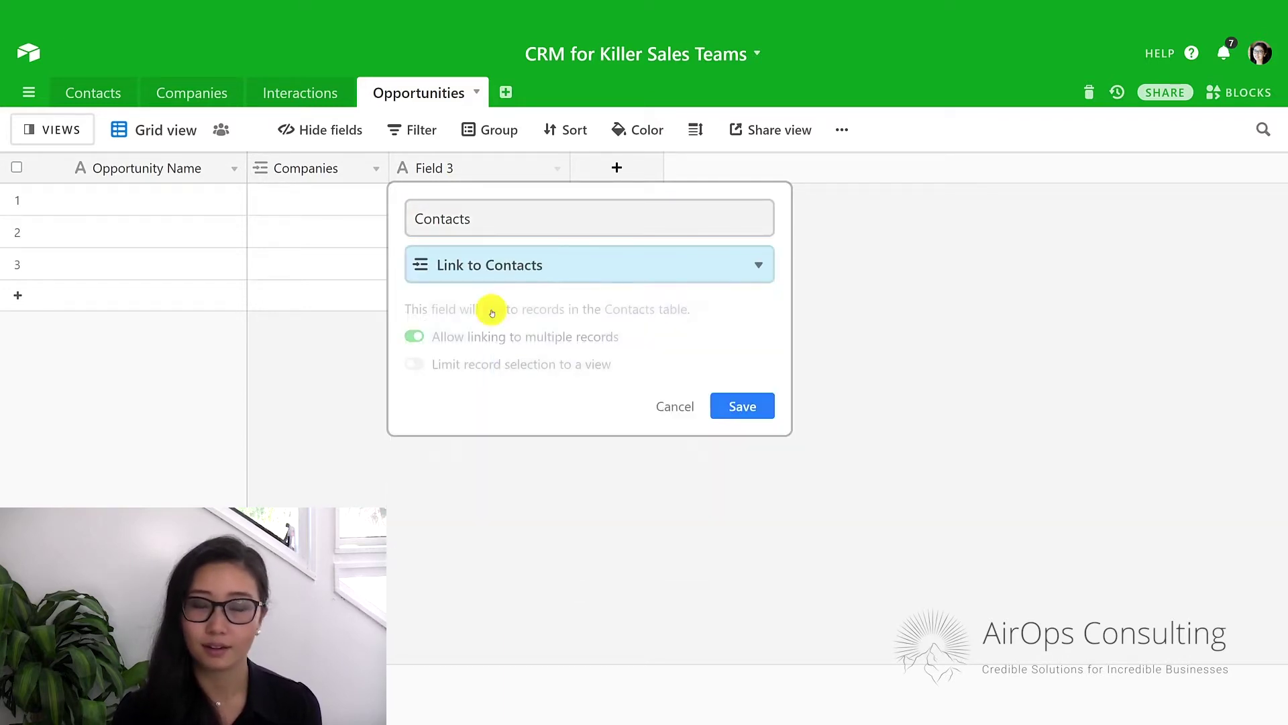
pyautogui.click(735, 410)
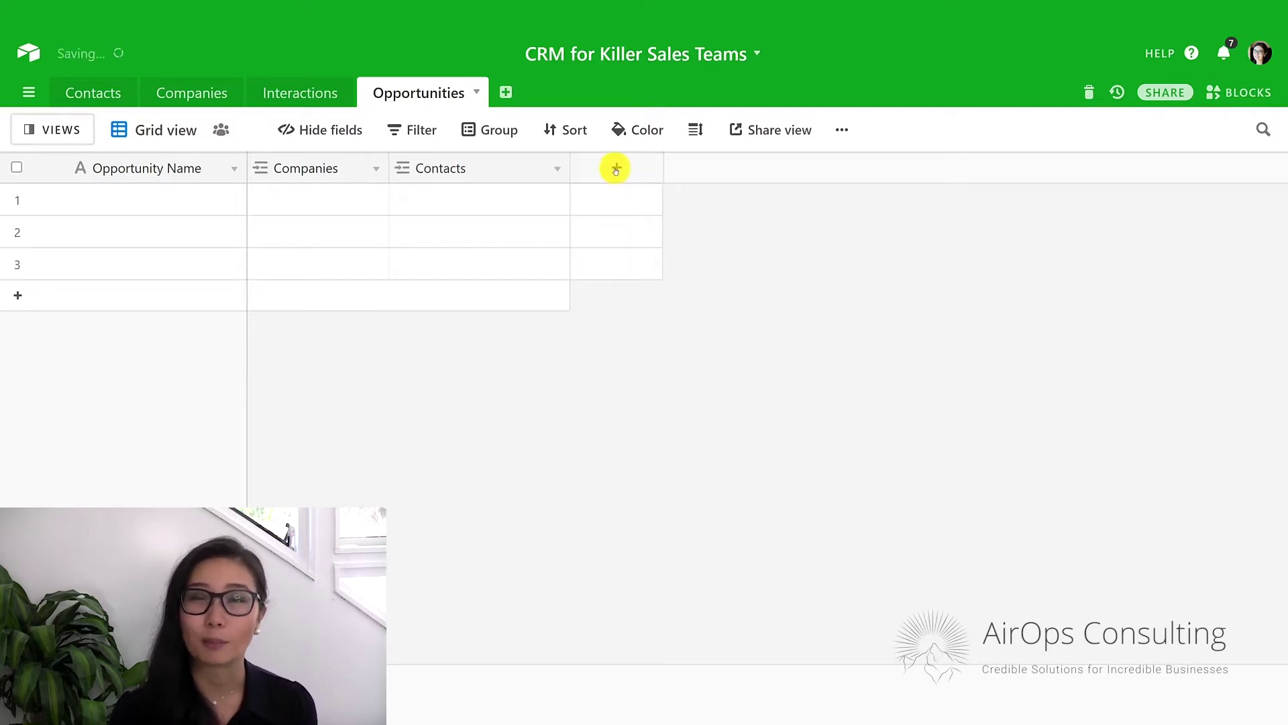
# Add a 'Deal Amount' Currency field with $1 precision, then narrow the Contacts and Deal Amount columns.
pyautogui.click(612, 169)
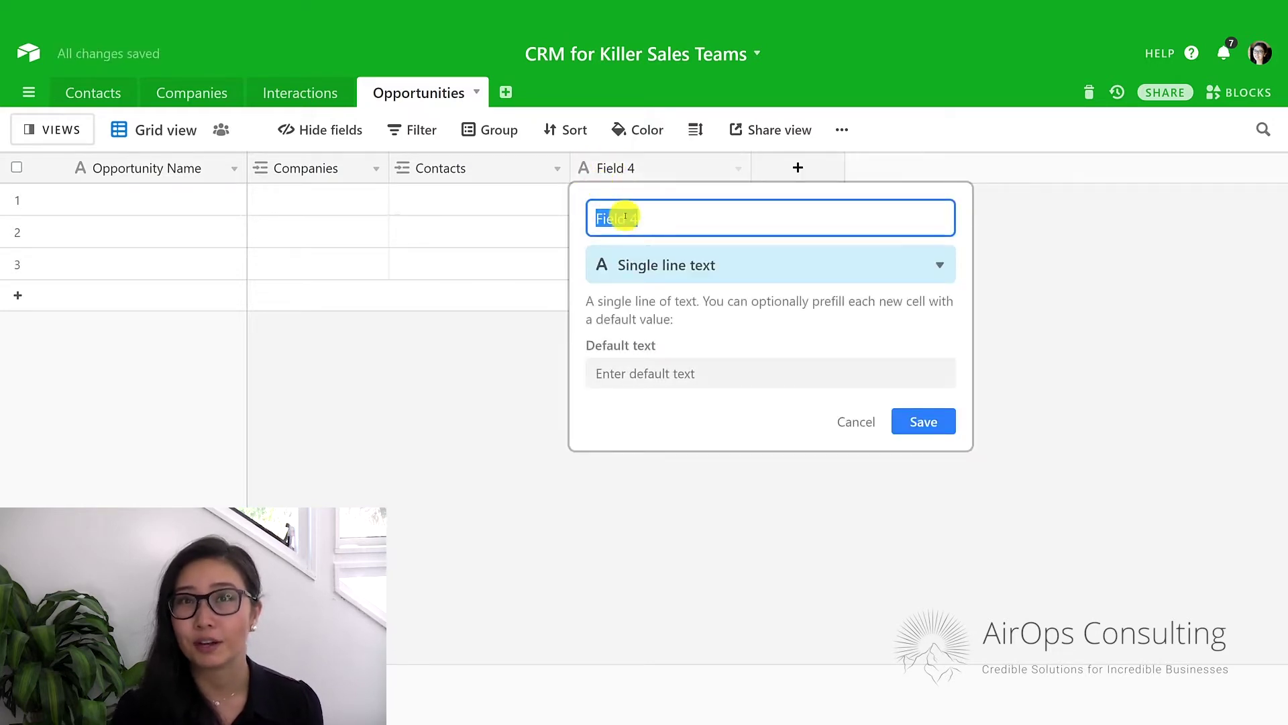
pyautogui.write('Deal Amount')
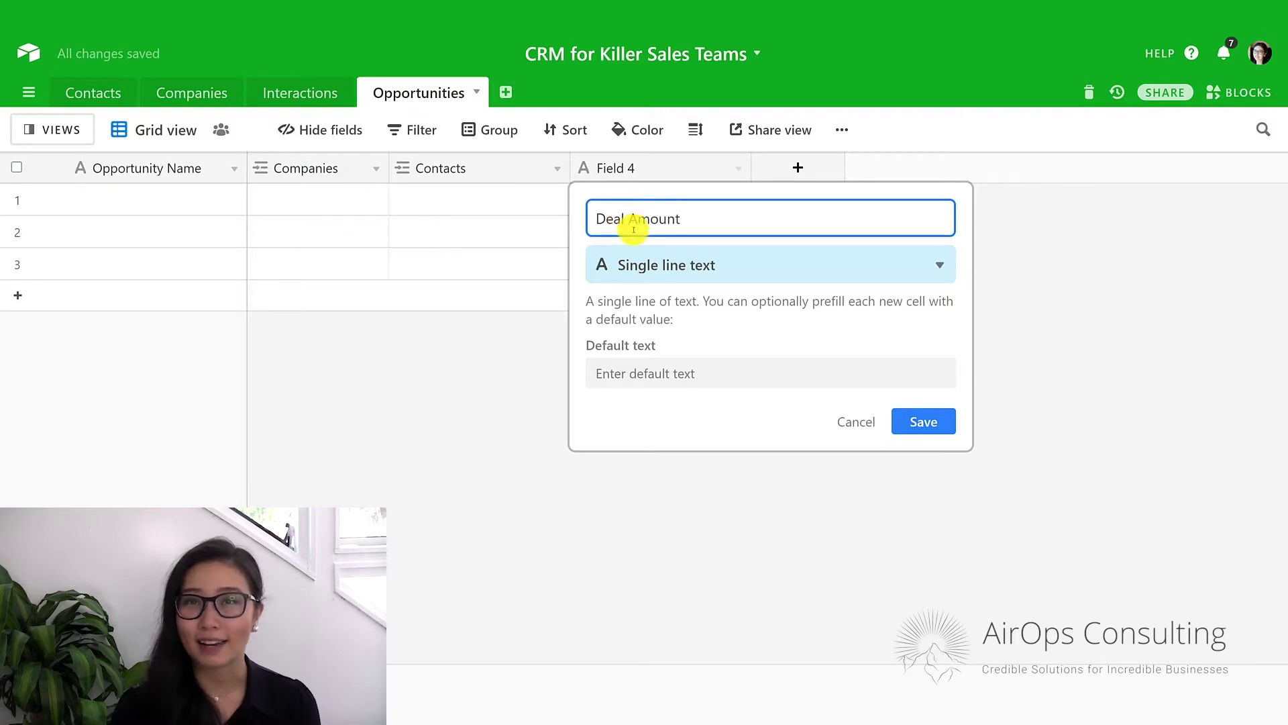
pyautogui.click(637, 264)
pyautogui.write('curr')
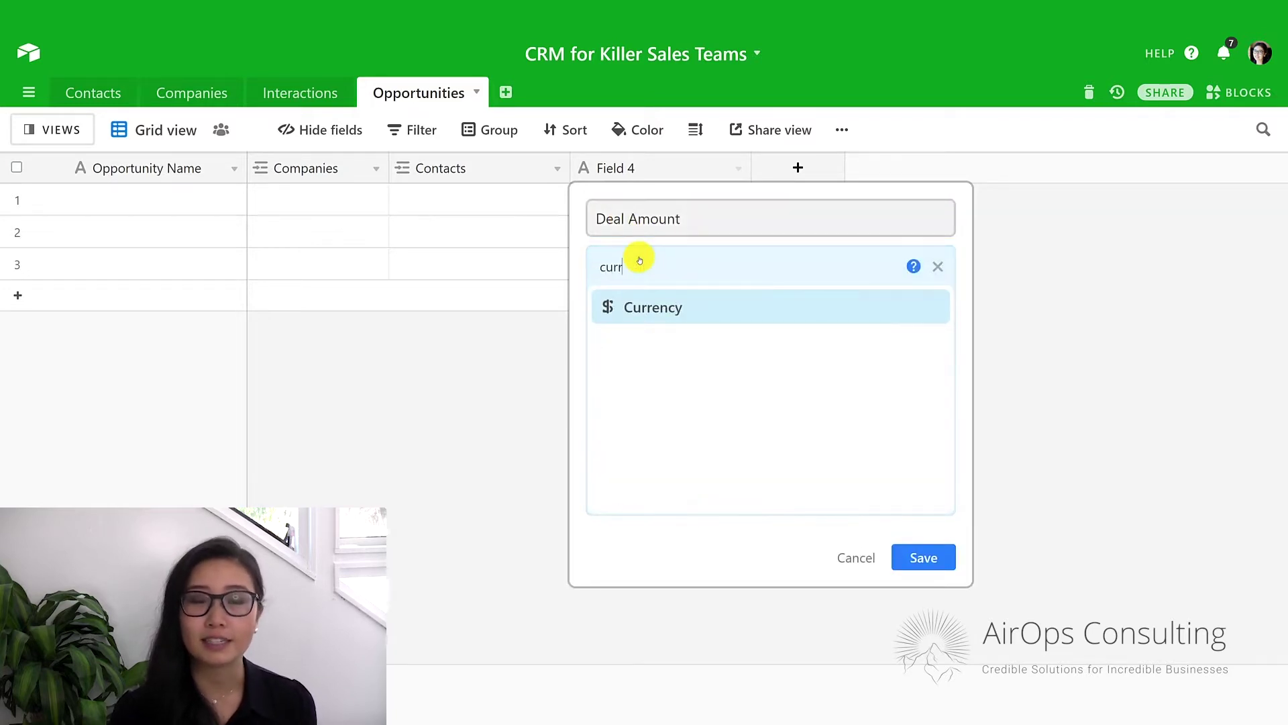
pyautogui.press('Return')
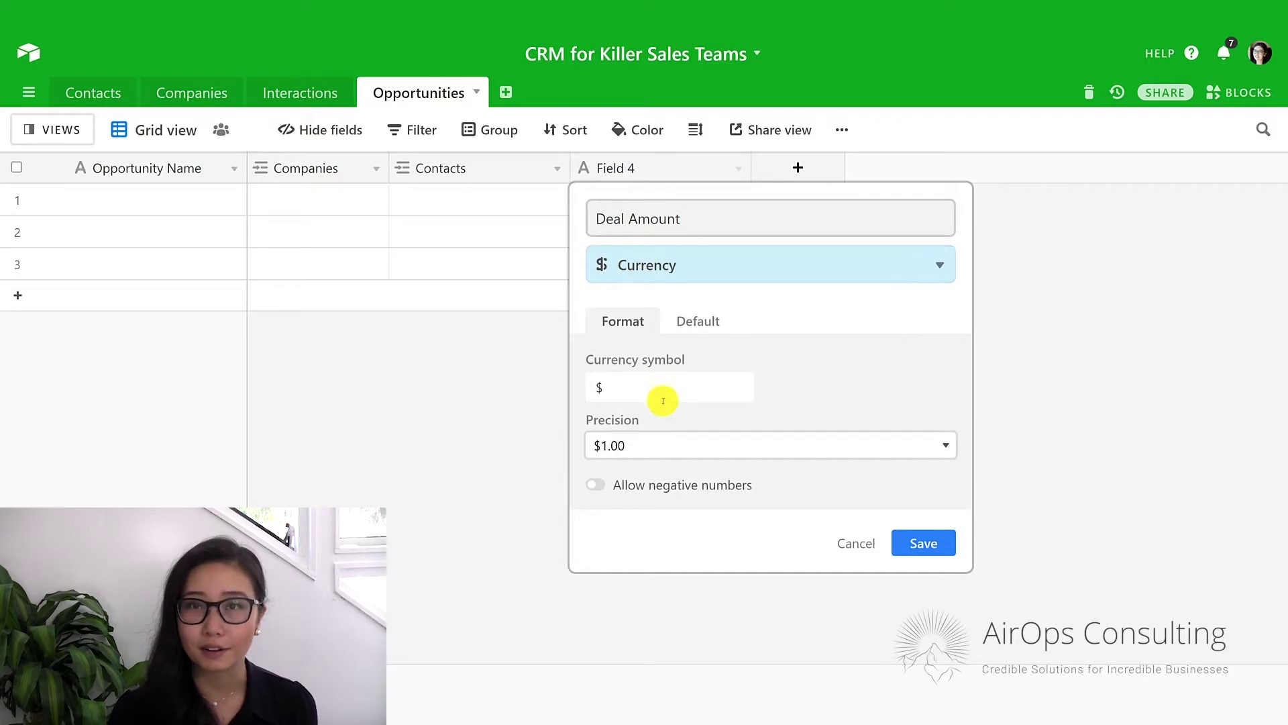
pyautogui.click(655, 440)
pyautogui.click(661, 469)
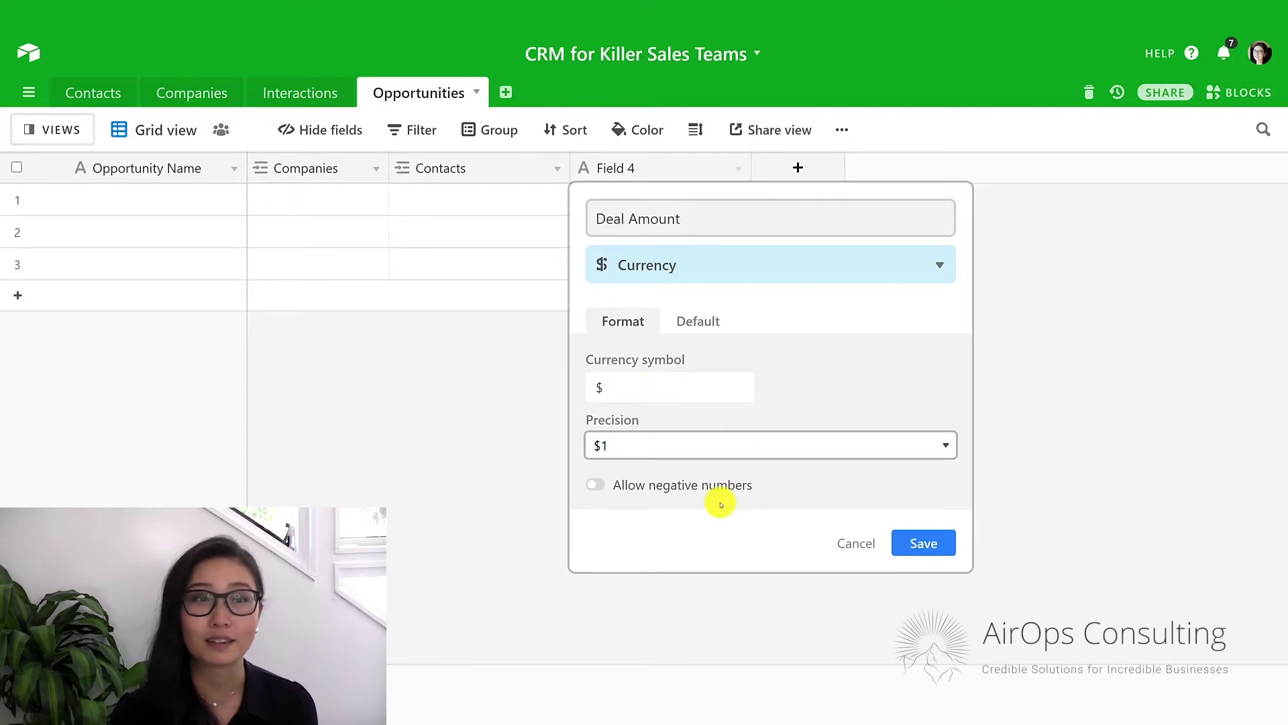
pyautogui.click(900, 555)
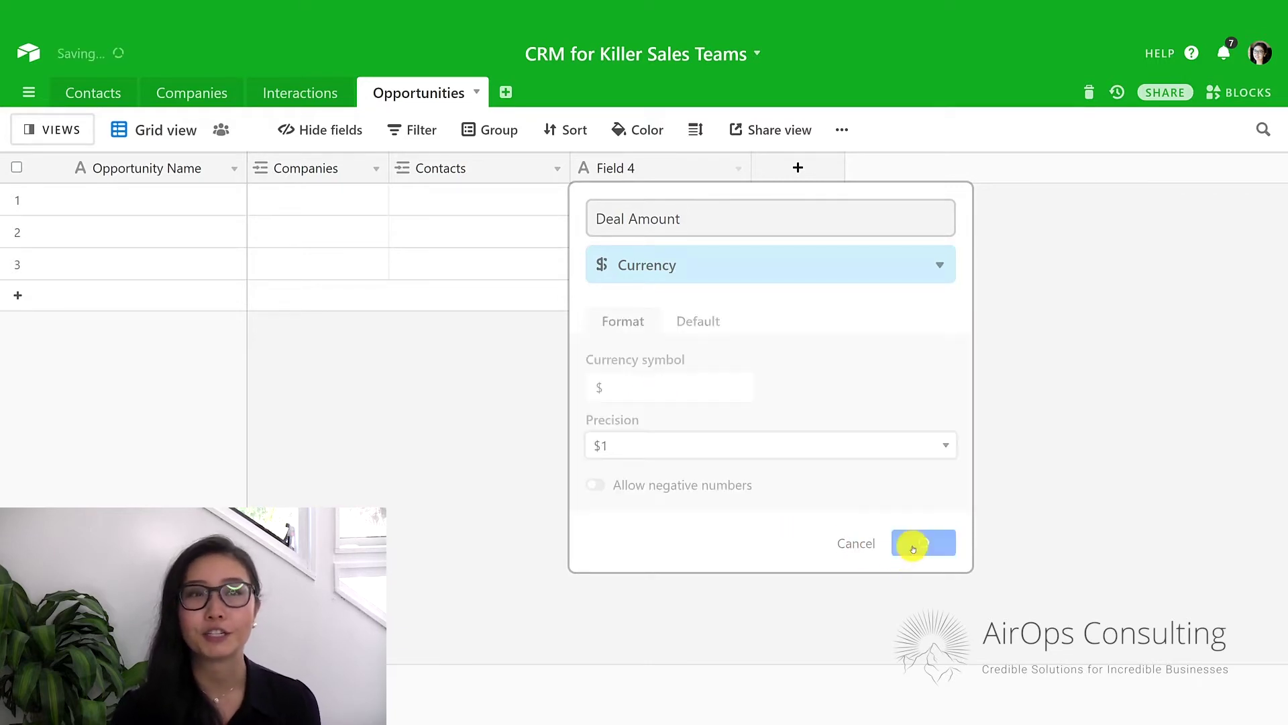
pyautogui.moveTo(571, 167); pyautogui.dragTo(527, 161)
pyautogui.moveTo(704, 165); pyautogui.dragTo(659, 165)
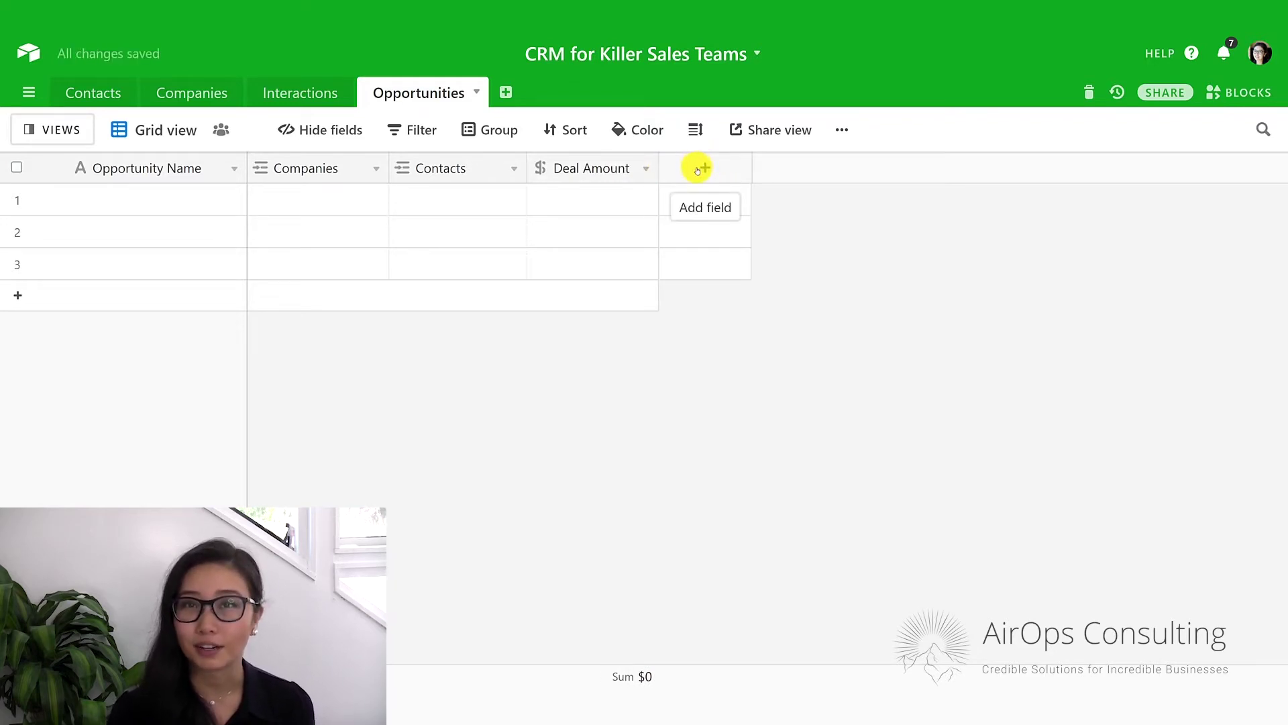
# Add a 'Target Closing Date' field of Date type with Local format and save it.
pyautogui.click(701, 168)
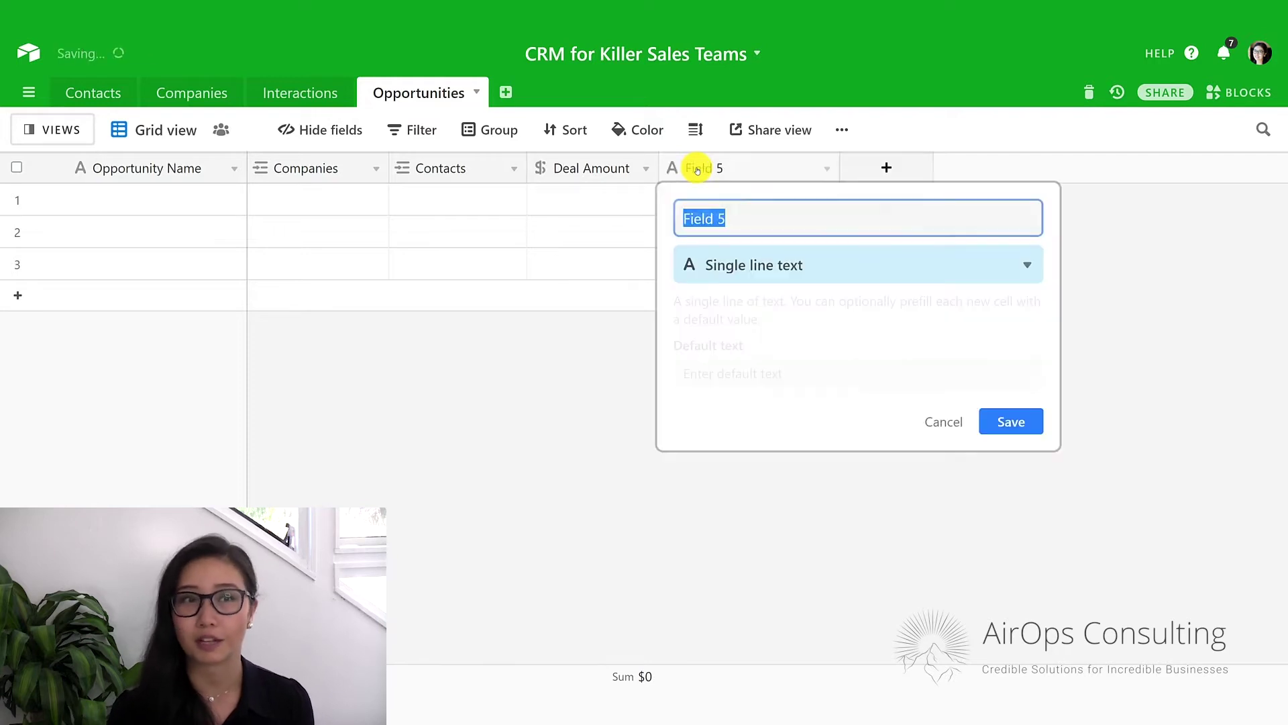
pyautogui.write('Target Closing')
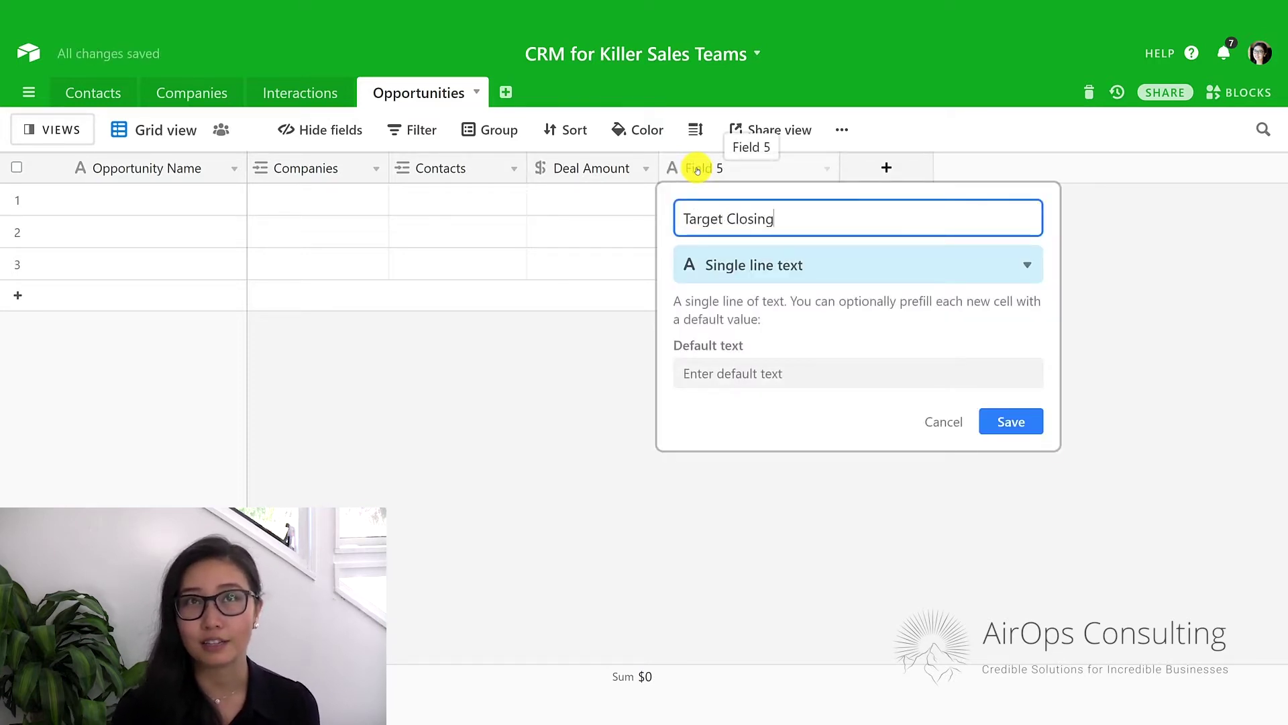
pyautogui.write(' Date')
pyautogui.click(760, 269)
pyautogui.write('date')
pyautogui.press('Return')
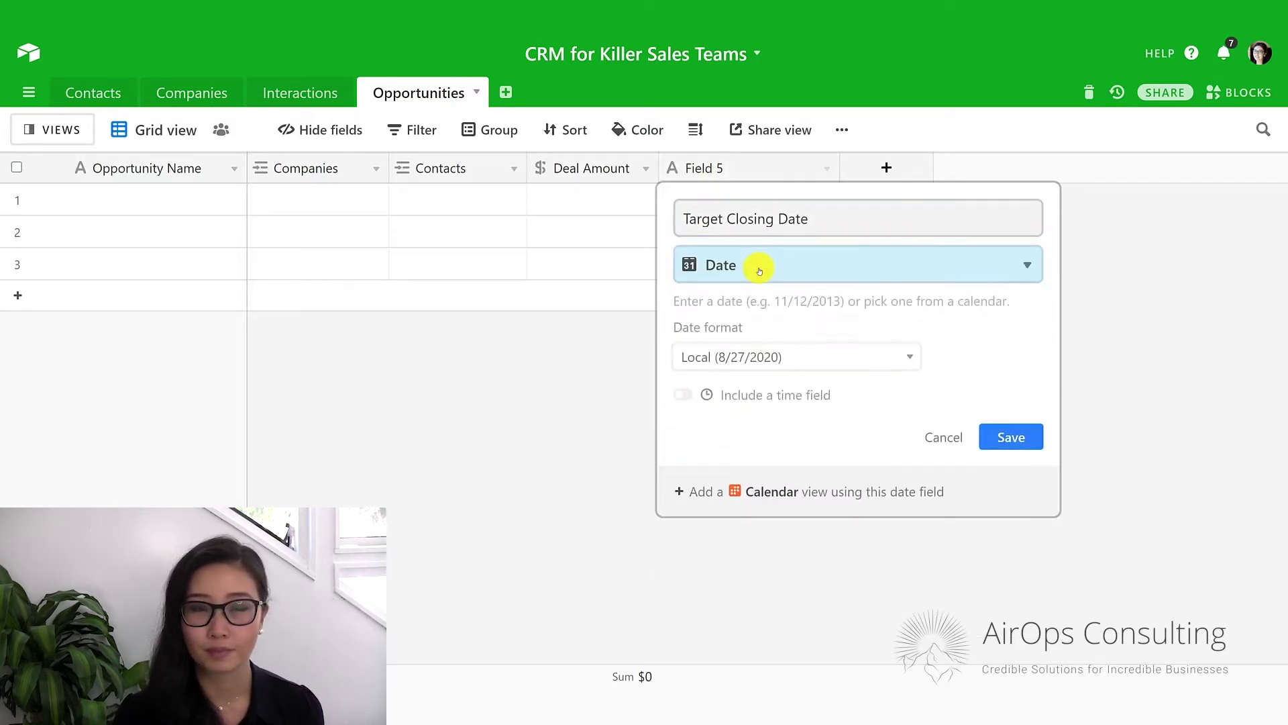
pyautogui.click(776, 353)
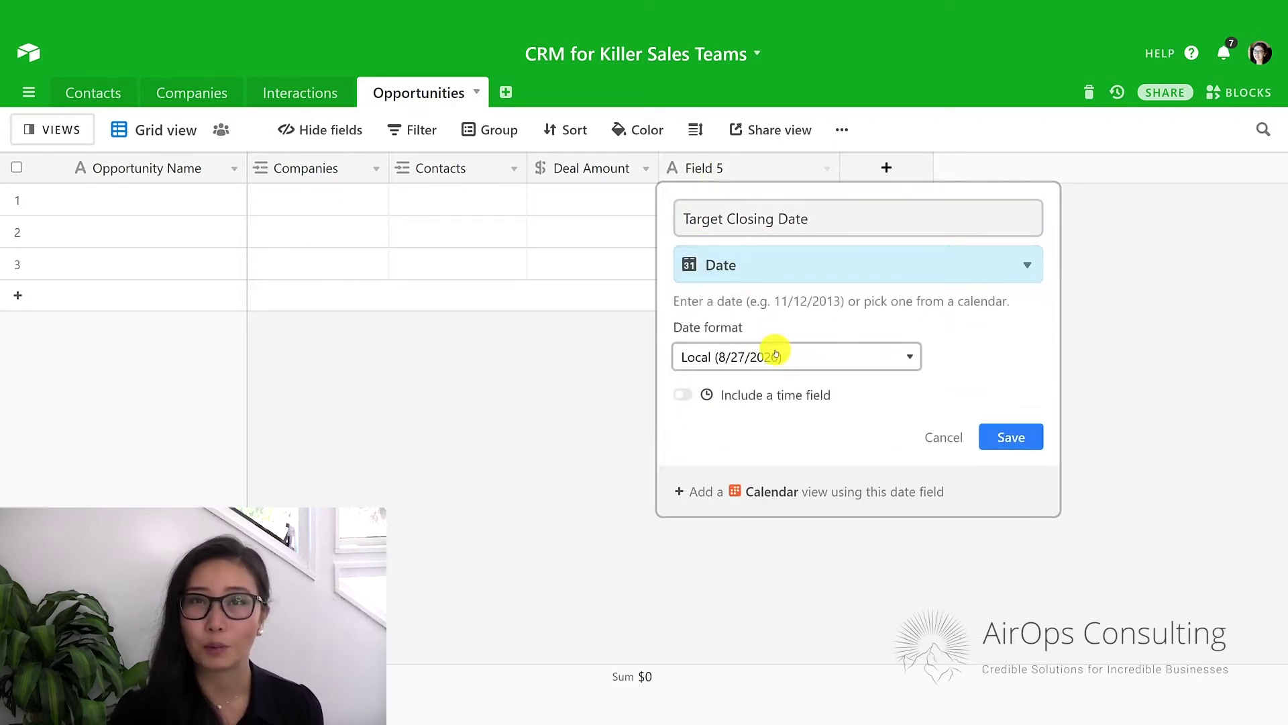
pyautogui.click(1017, 437)
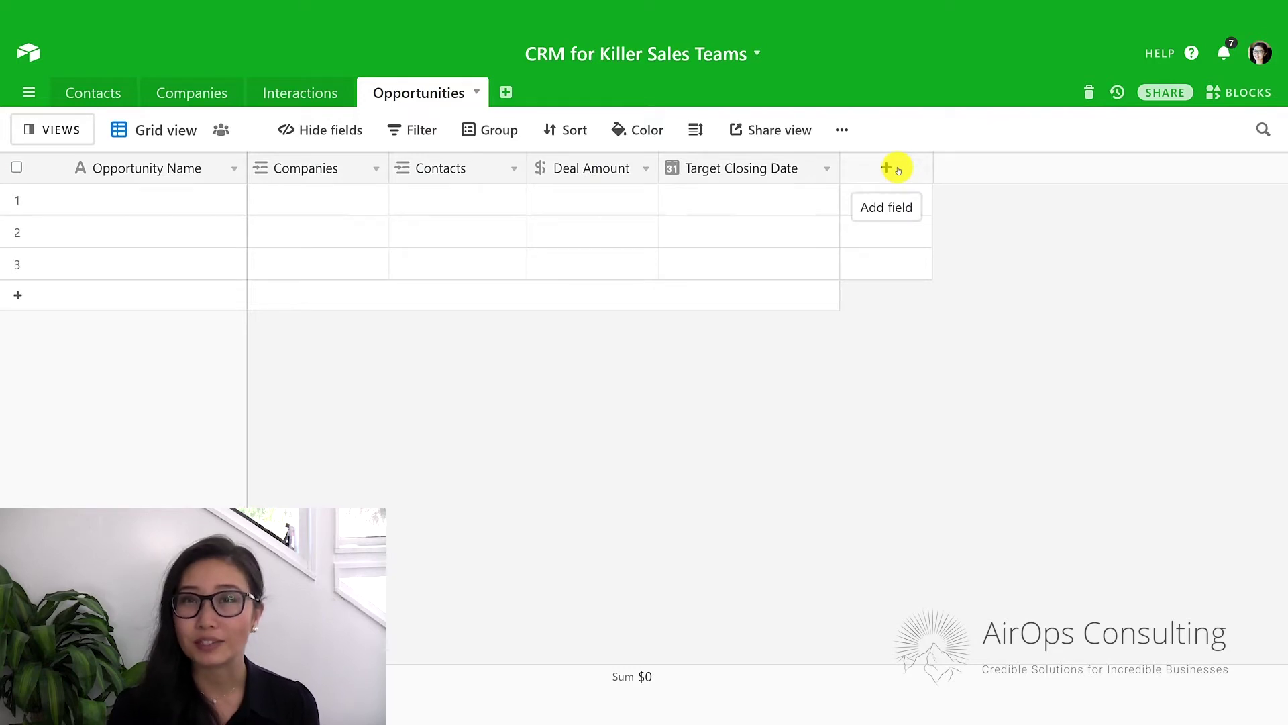
# Create a new field named 'Rep' with the Single select type.
pyautogui.click(897, 169)
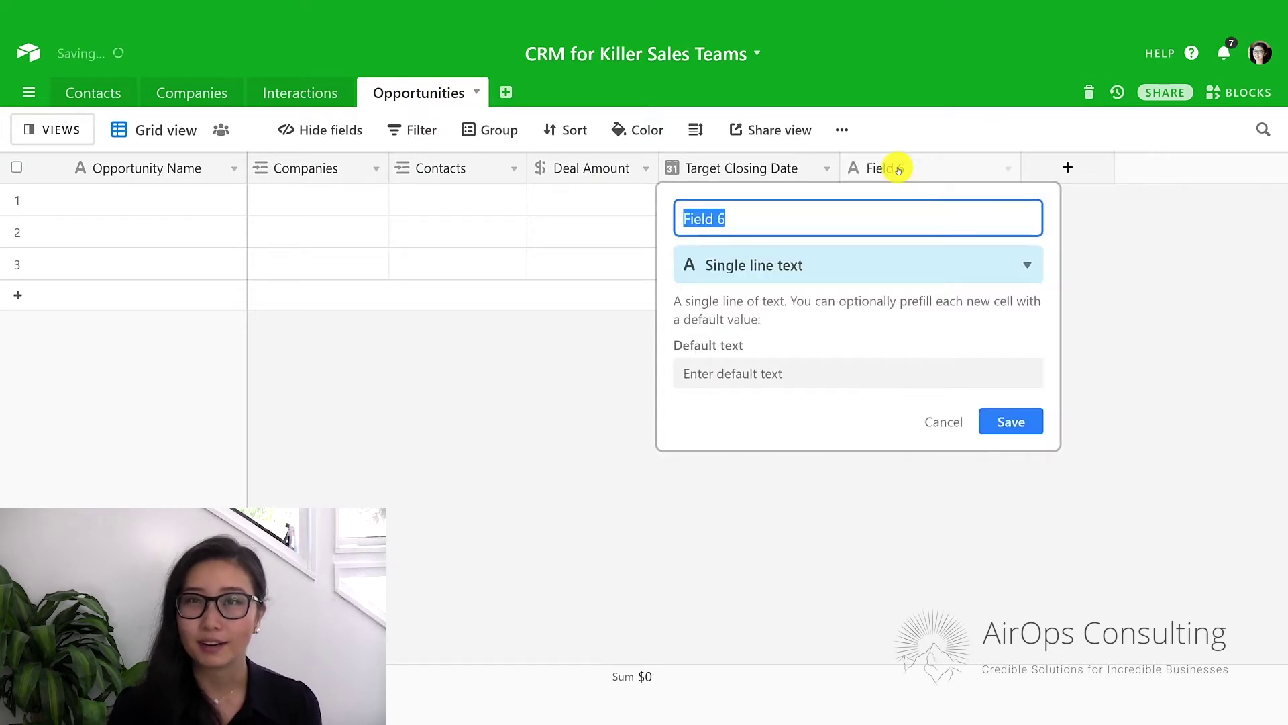
pyautogui.write('Rep')
pyautogui.click(862, 267)
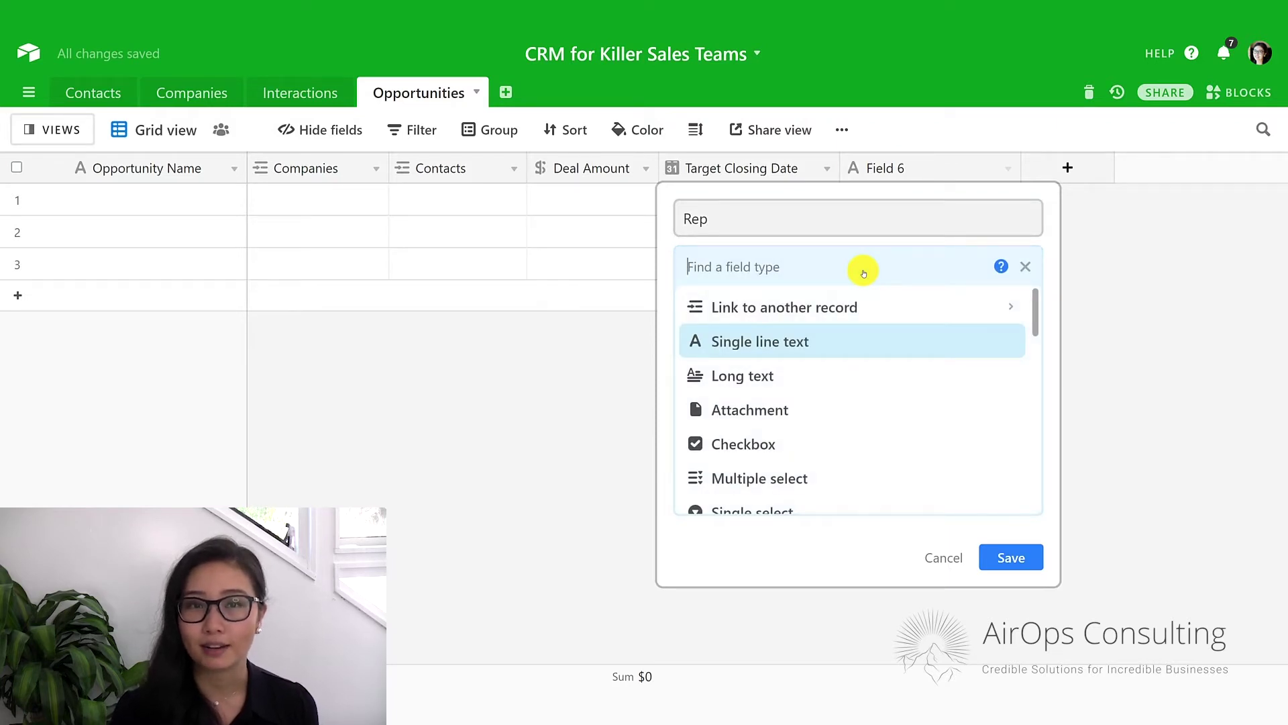
pyautogui.write('sin')
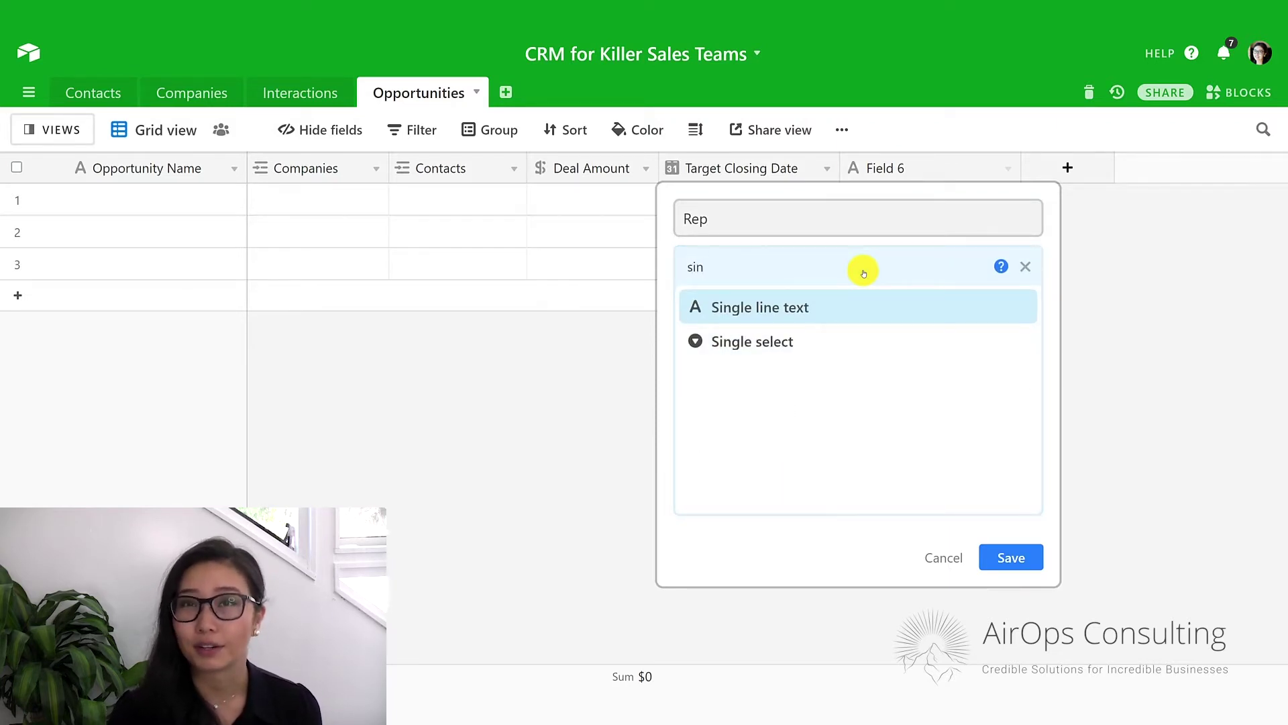
pyautogui.press('Down')
pyautogui.press('Return')
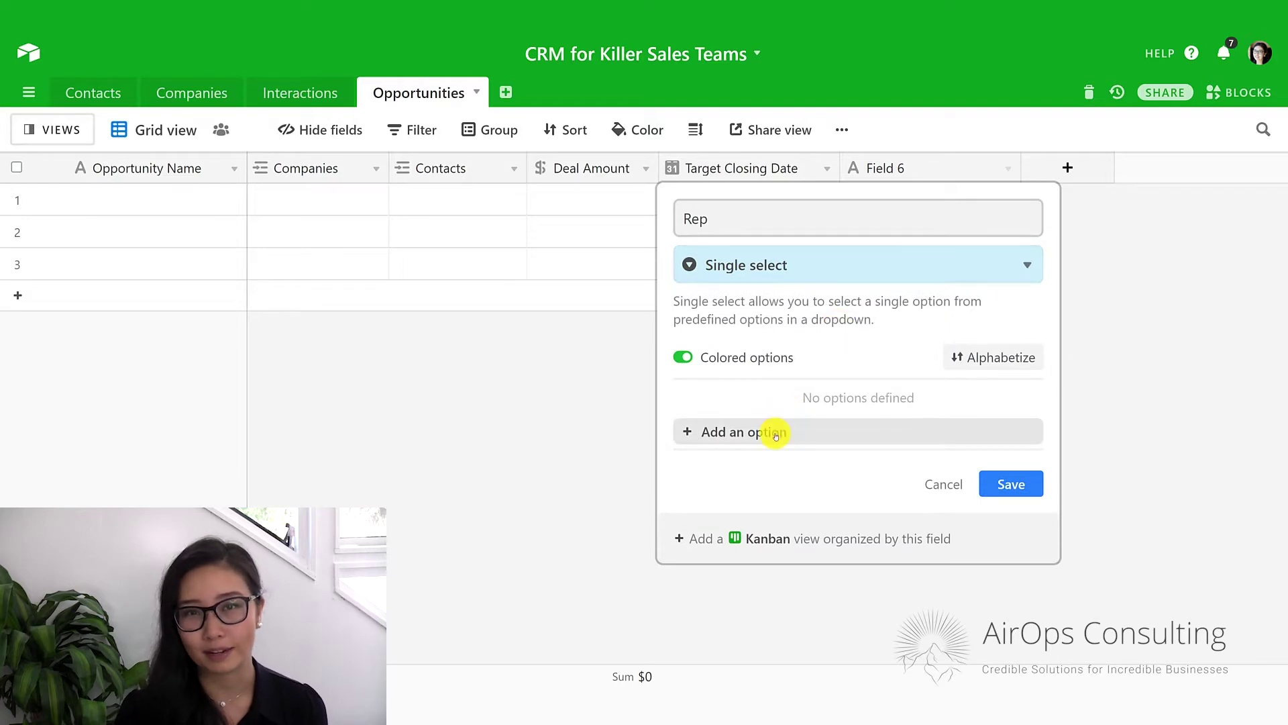
# Give Rep the options John, Luke and Sara and save the field.
pyautogui.click(772, 432)
pyautogui.write('John')
pyautogui.press('Return')
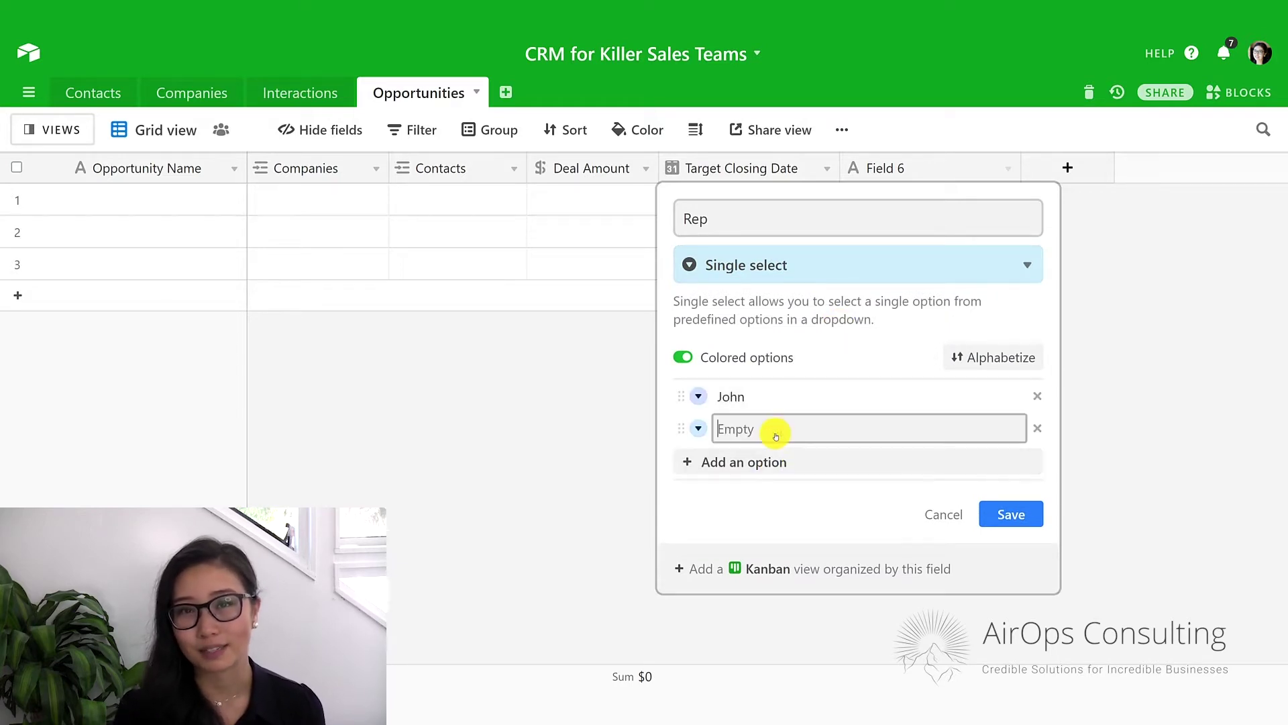
pyautogui.write('Luke')
pyautogui.press('Return')
pyautogui.write('Sara')
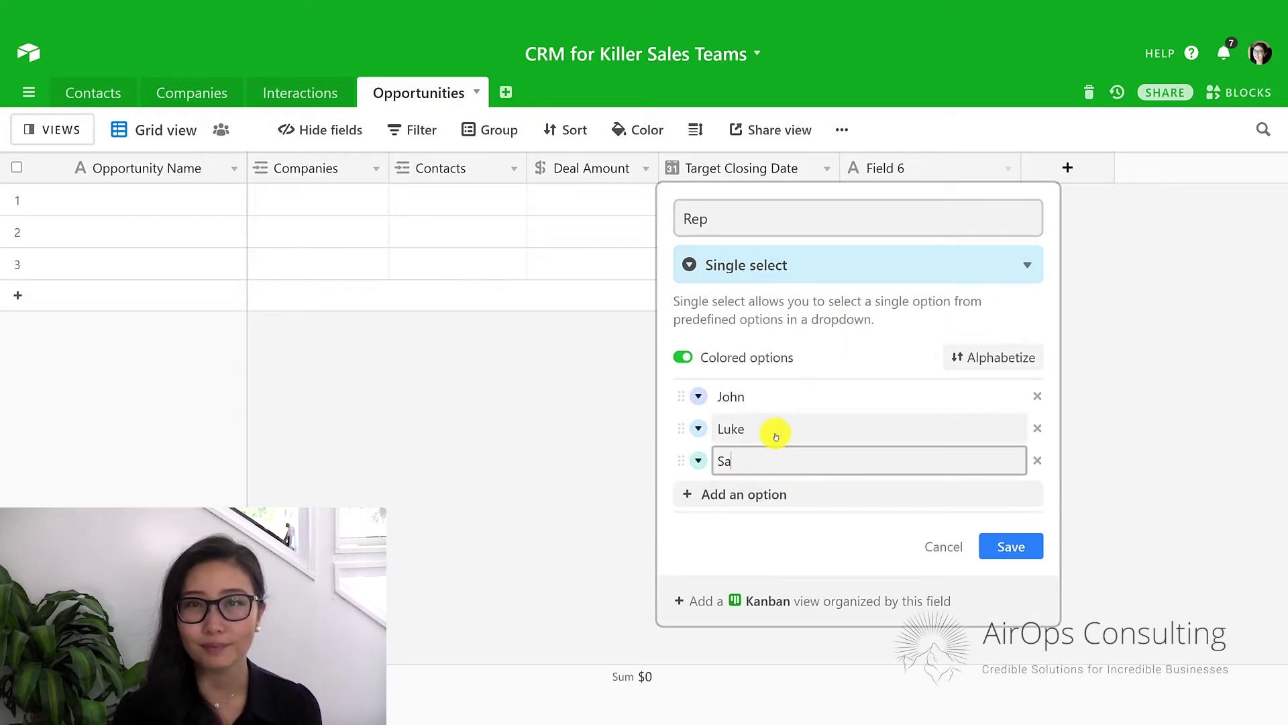
pyautogui.click(1012, 548)
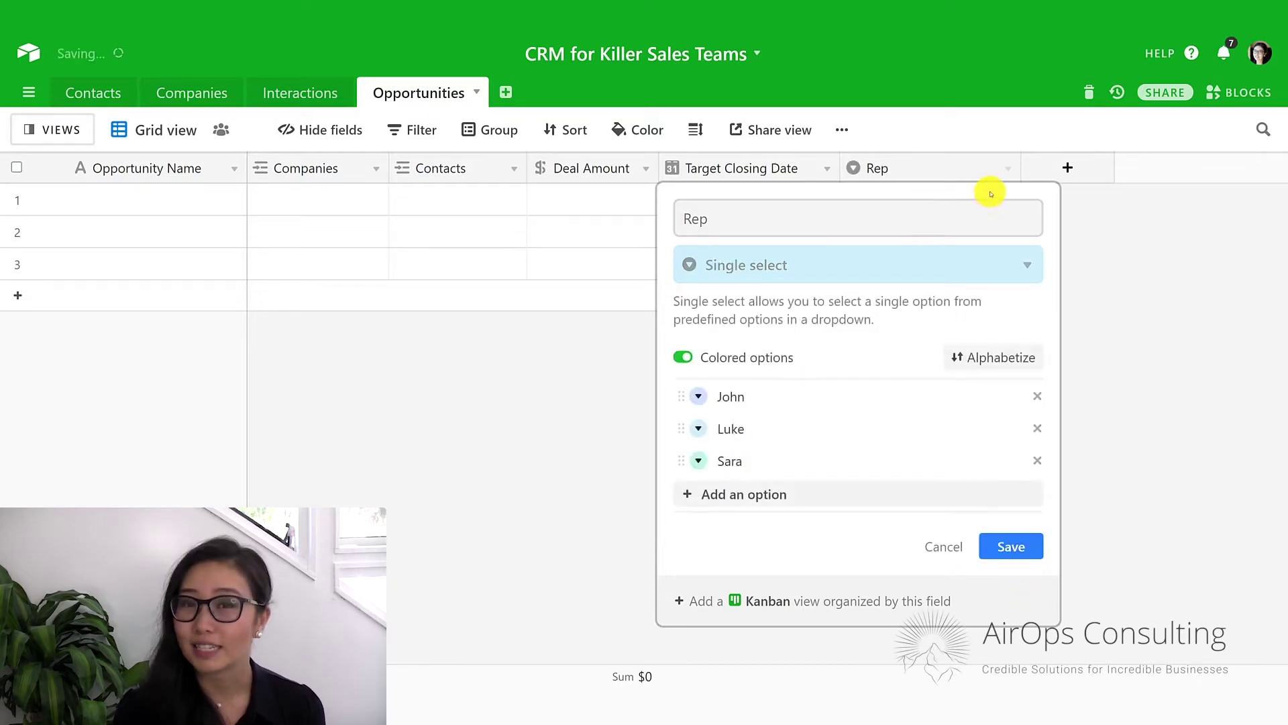
pyautogui.click(939, 182)
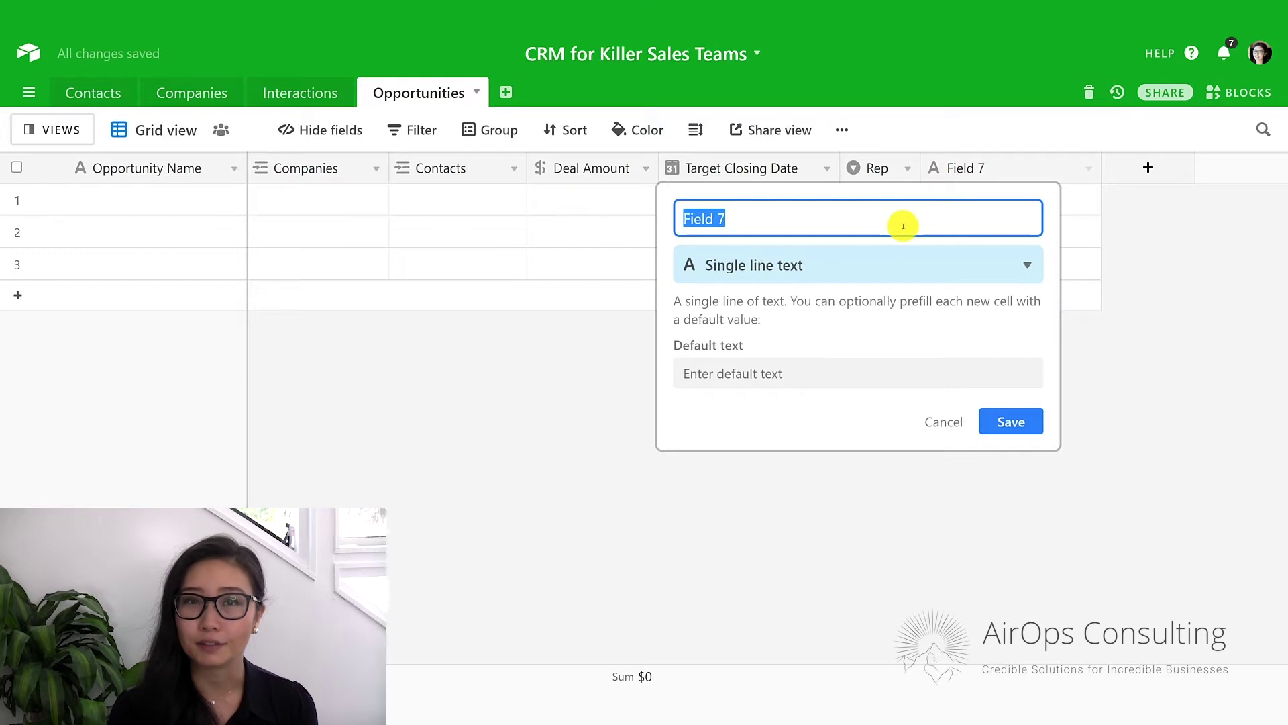
# Name the new field 'Stage' and make it Single select.
pyautogui.write('Stage')
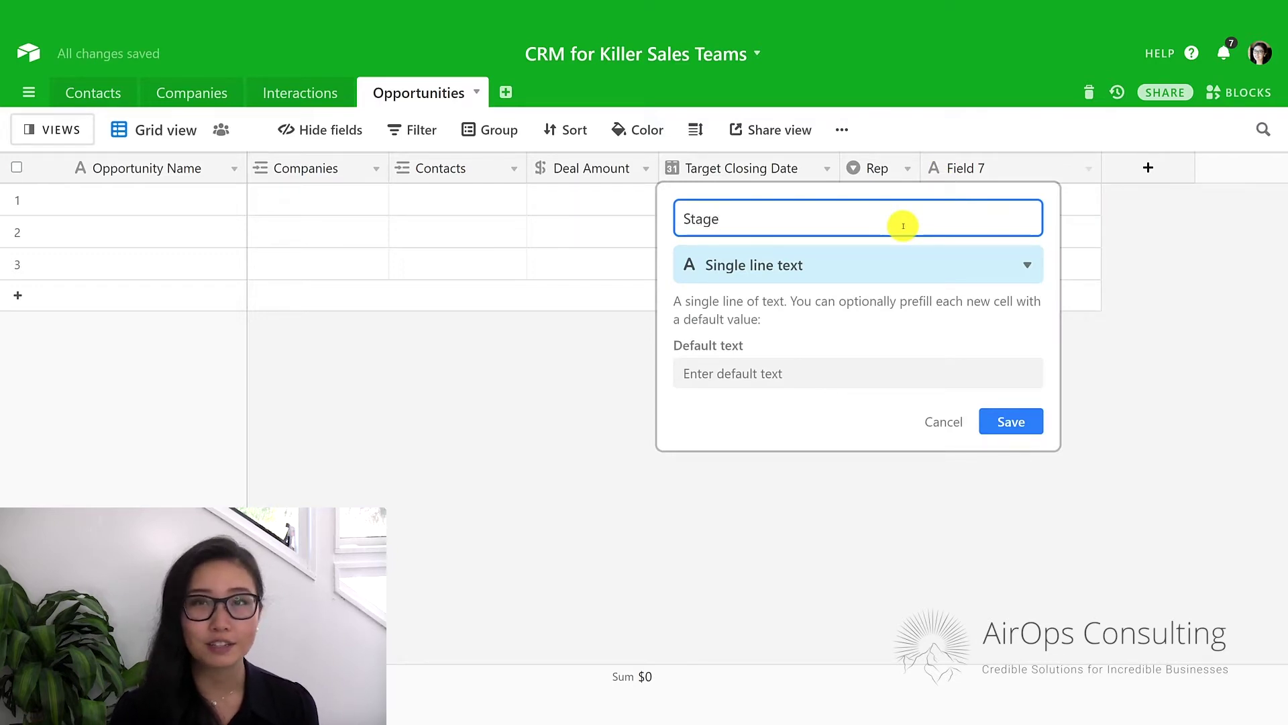
pyautogui.click(860, 262)
pyautogui.write('single')
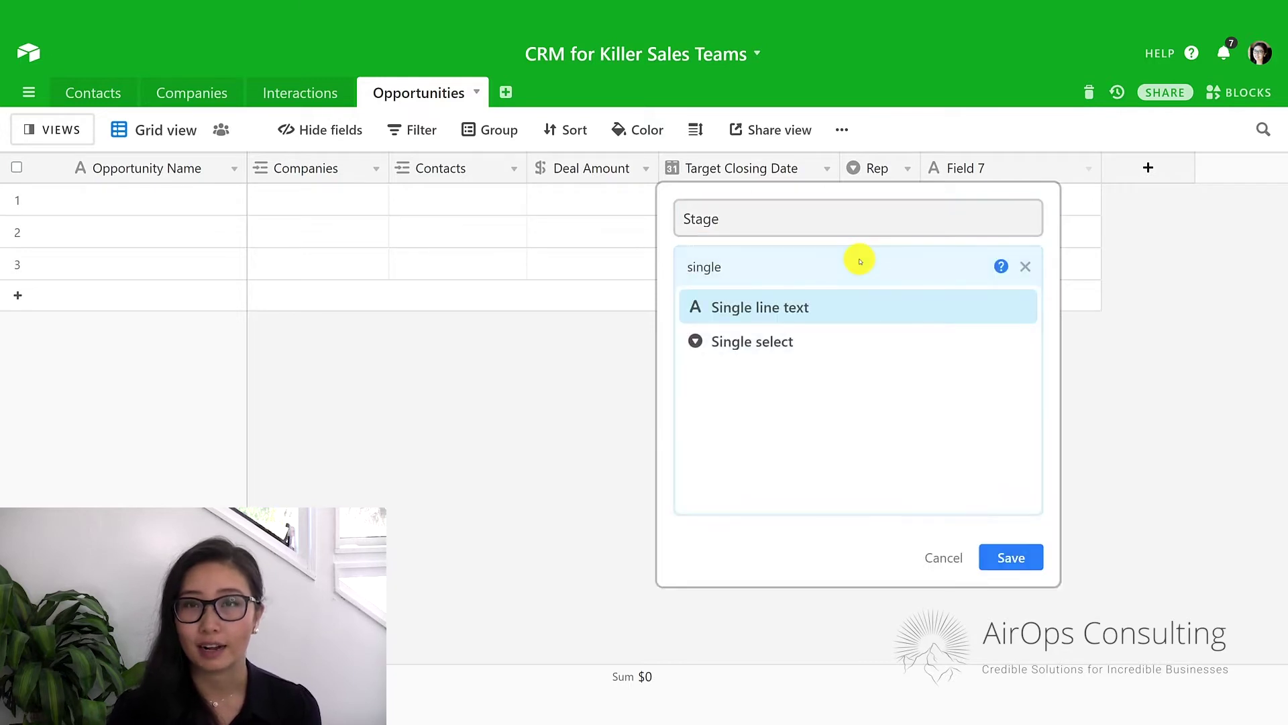
pyautogui.click(786, 342)
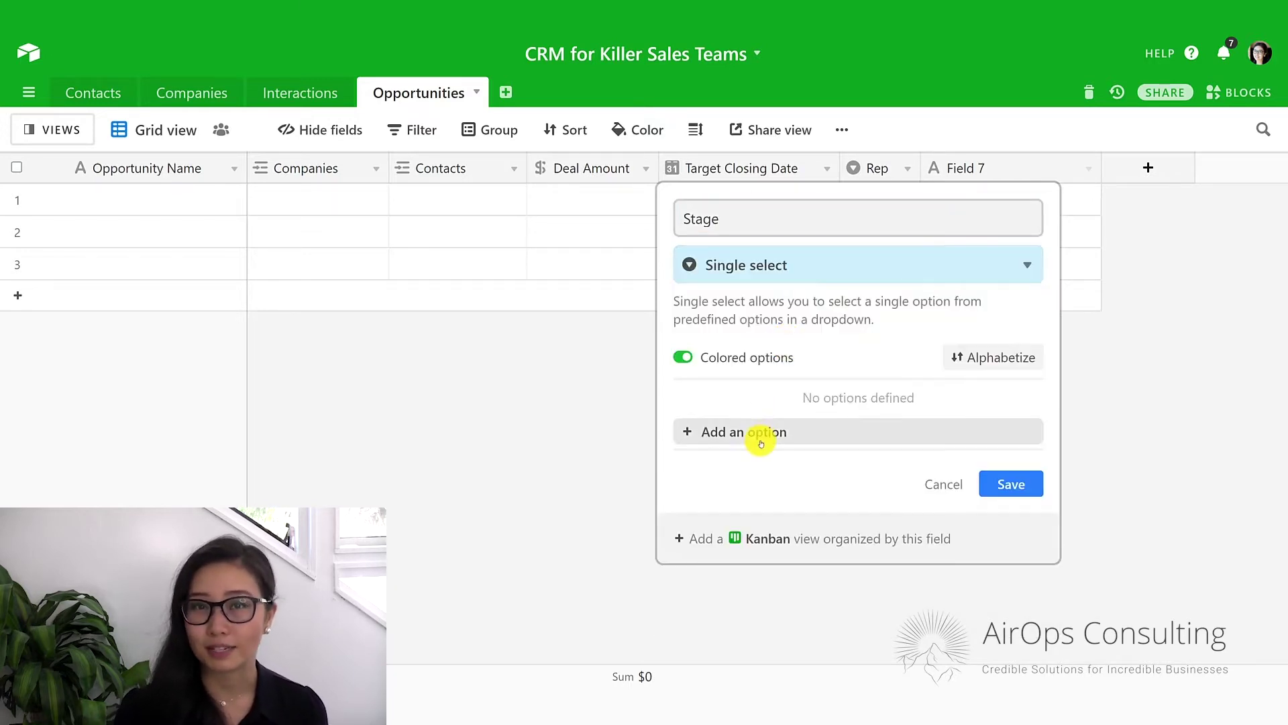
# Add the stage options Cold Call, Meetings and Negotiations.
pyautogui.click(760, 442)
pyautogui.write('Cold Call')
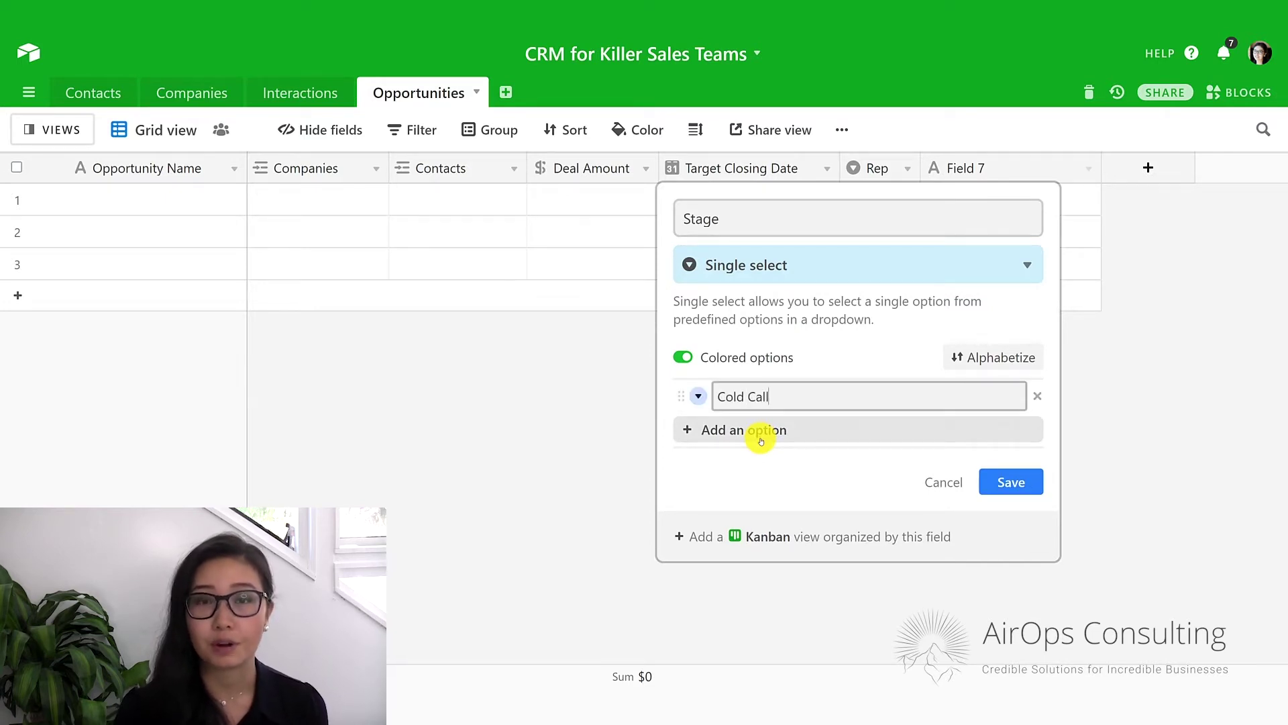
pyautogui.click(760, 441)
pyautogui.write('Meetings')
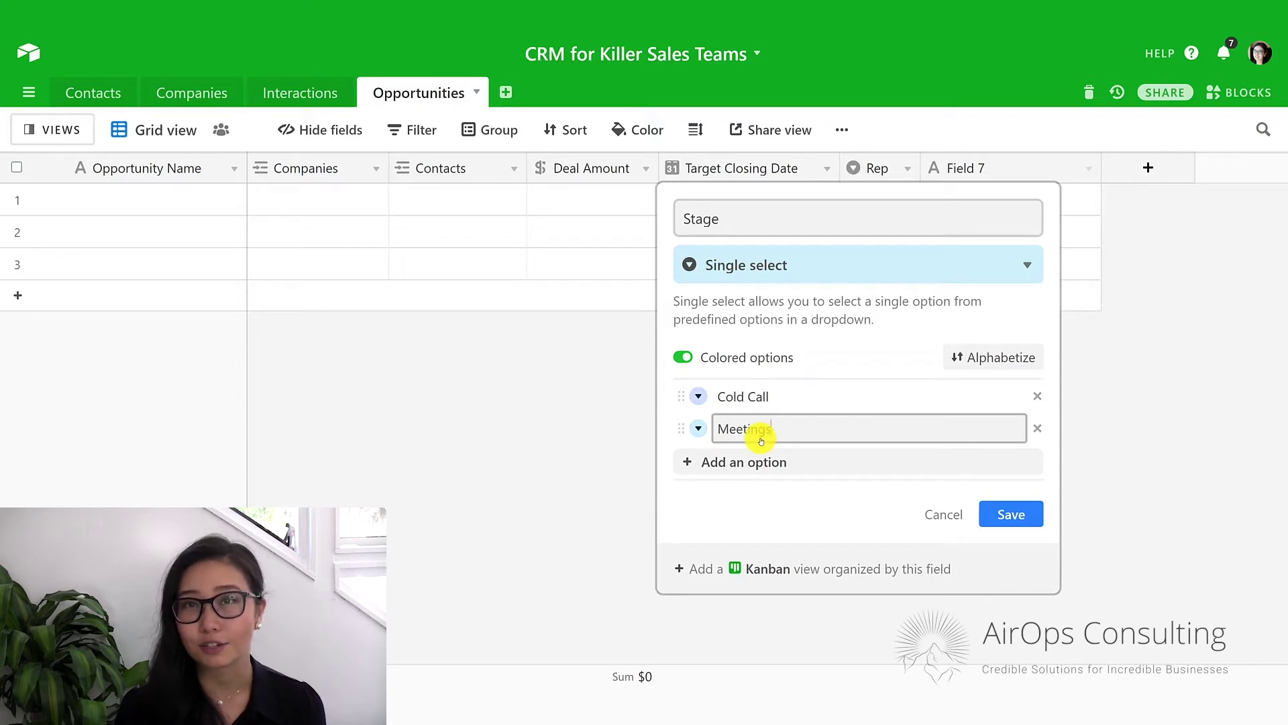
pyautogui.press('Return')
pyautogui.write('Negot')
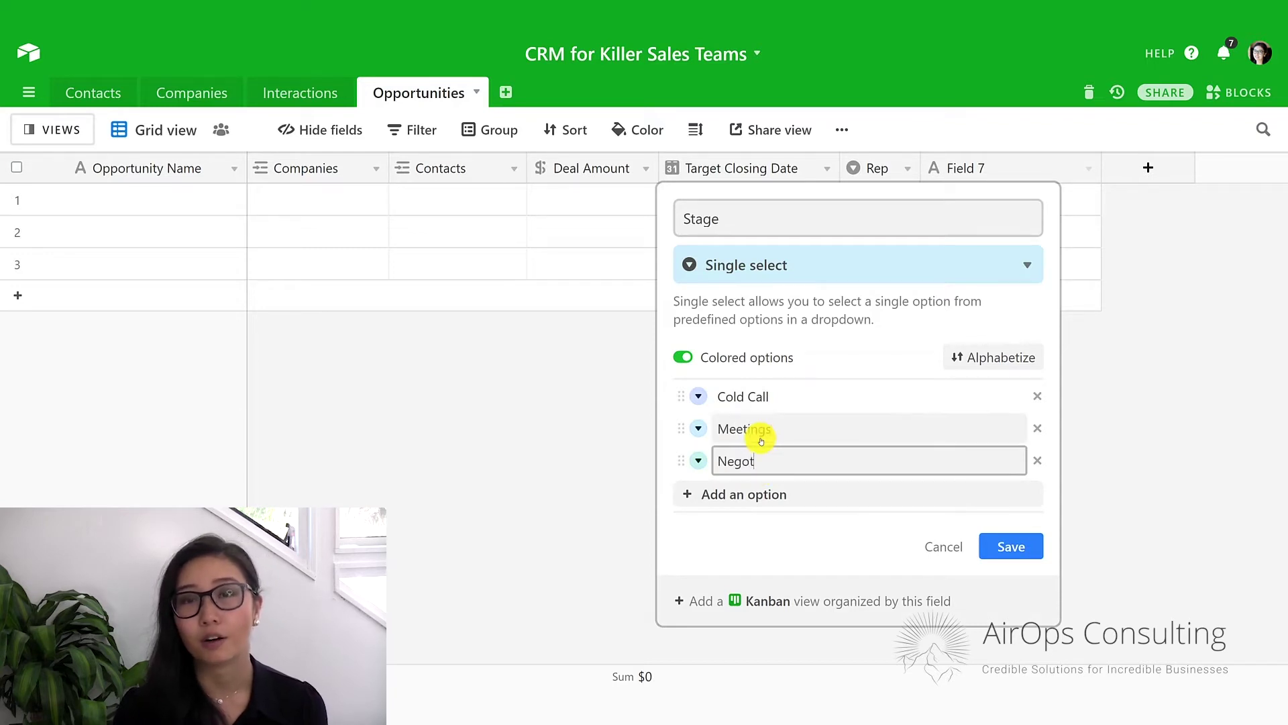
pyautogui.write('iations')
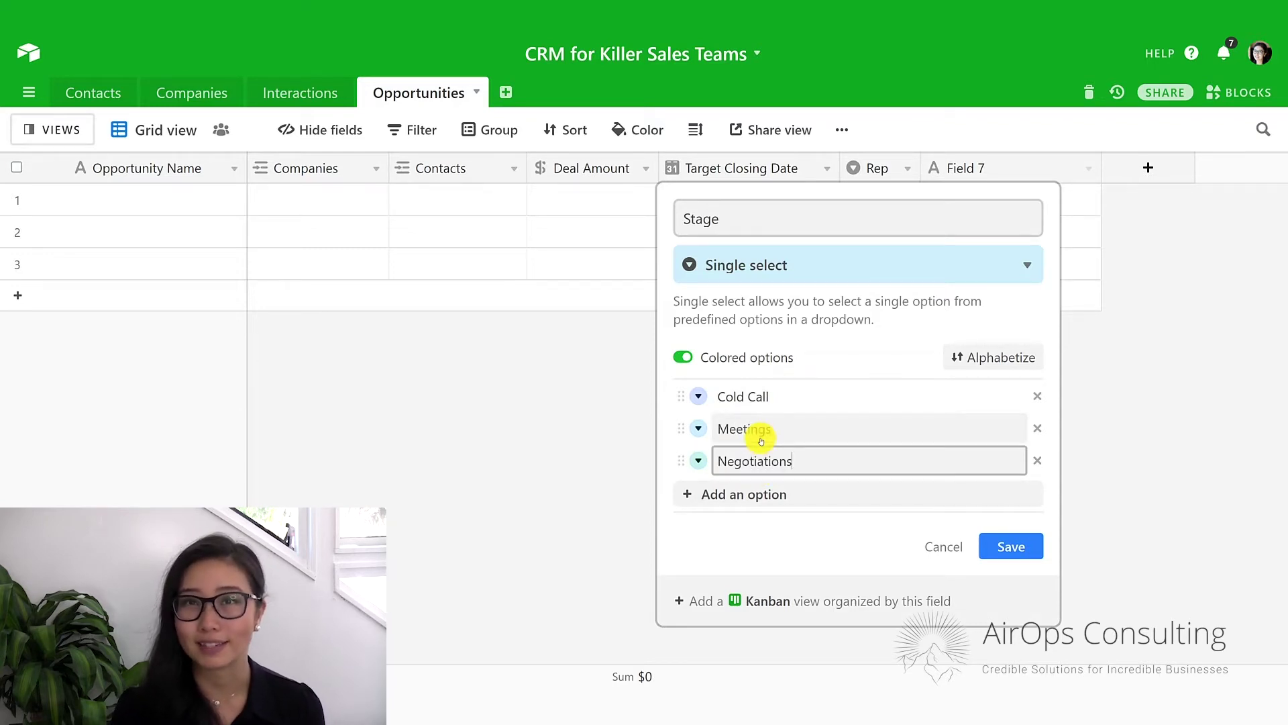
# Add Contract, Closed - Won and Closed - Lost options and save the Stage field.
pyautogui.press('Return')
pyautogui.write('Contract')
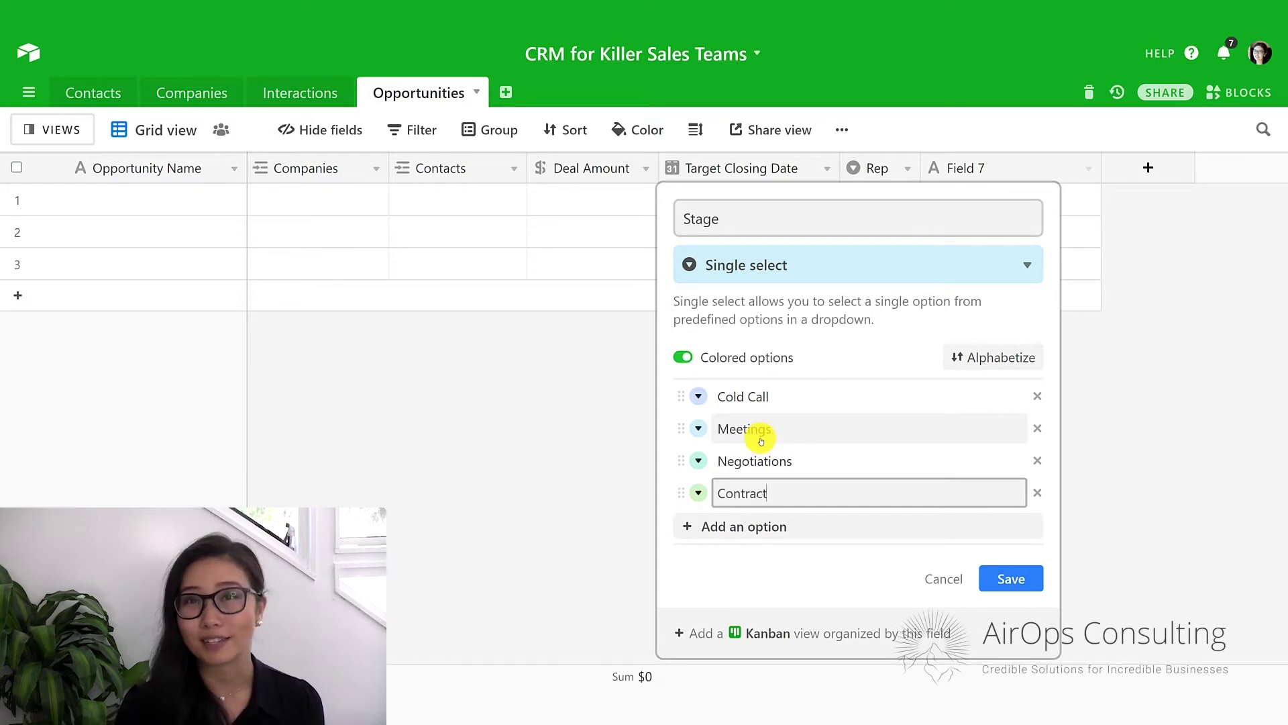
pyautogui.press('Return')
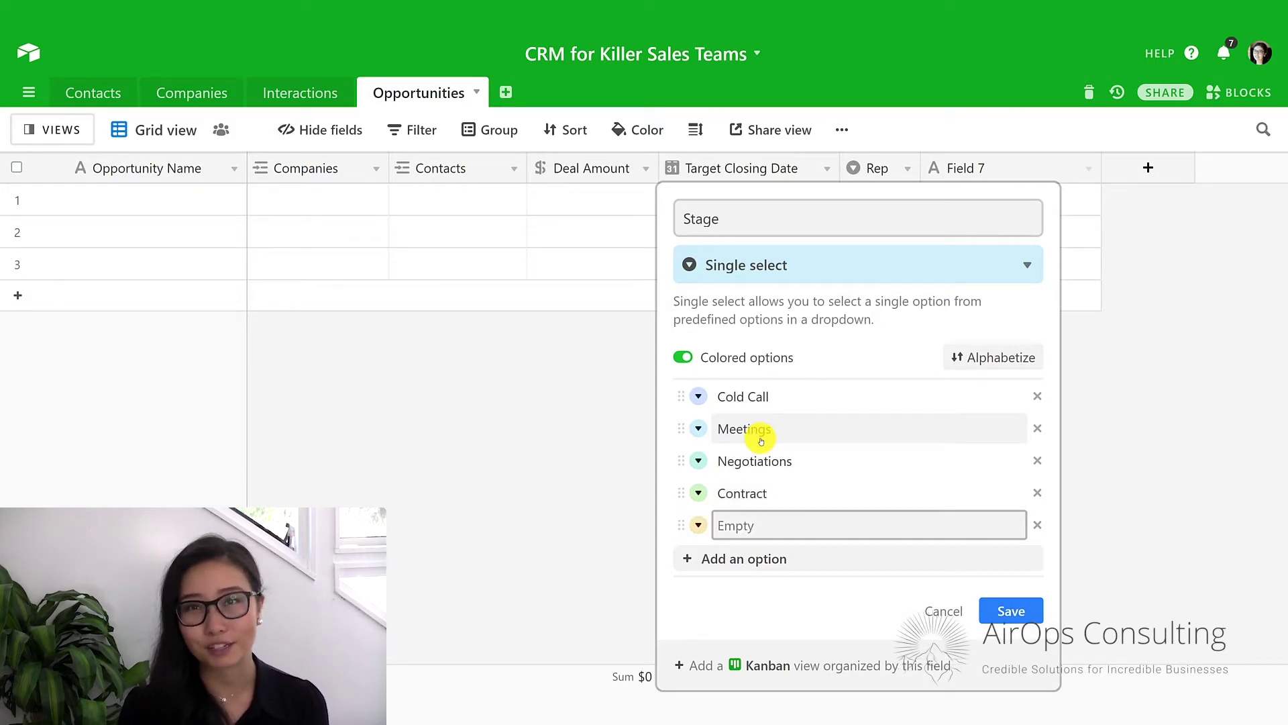
pyautogui.write('Closed - Won')
pyautogui.press('Return')
pyautogui.write('Closed - Lost')
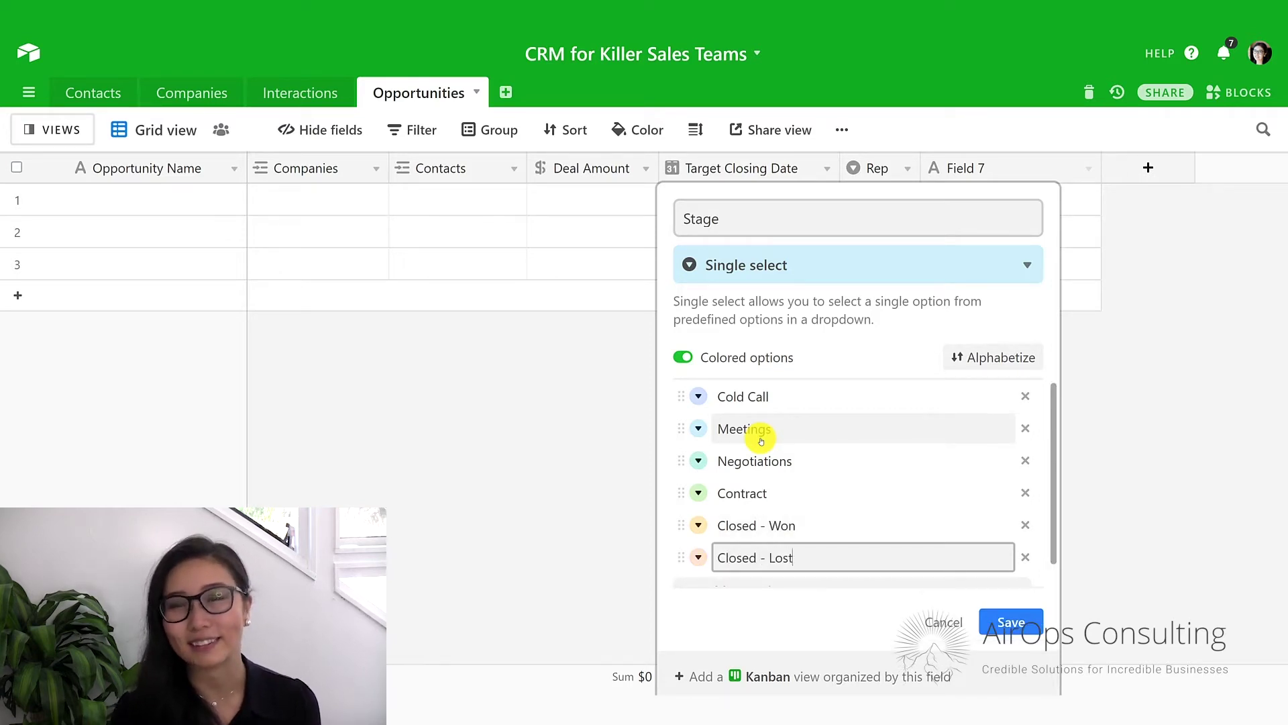
pyautogui.click(1031, 624)
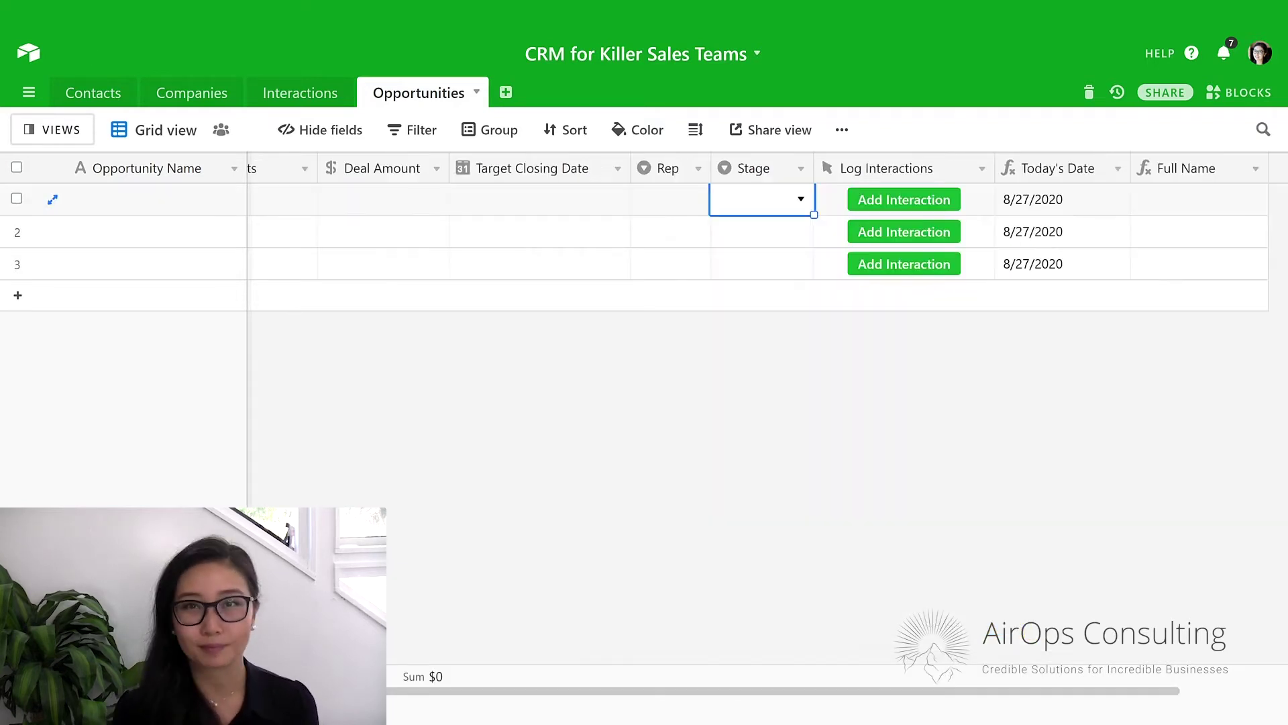
# Paste the System Upgrade, New Product Launch and PR Retainer Contract rows into Opportunities.
pyautogui.click(161, 205)
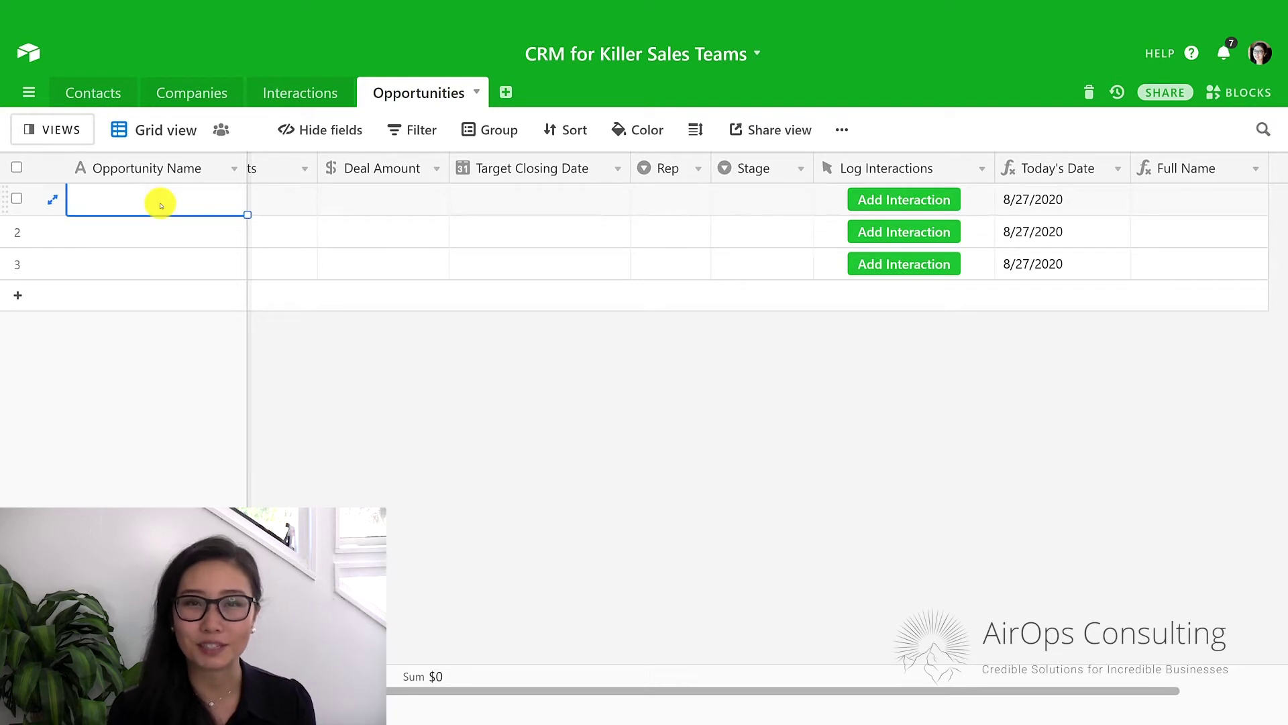
pyautogui.hotkey('ctrl', 'v')
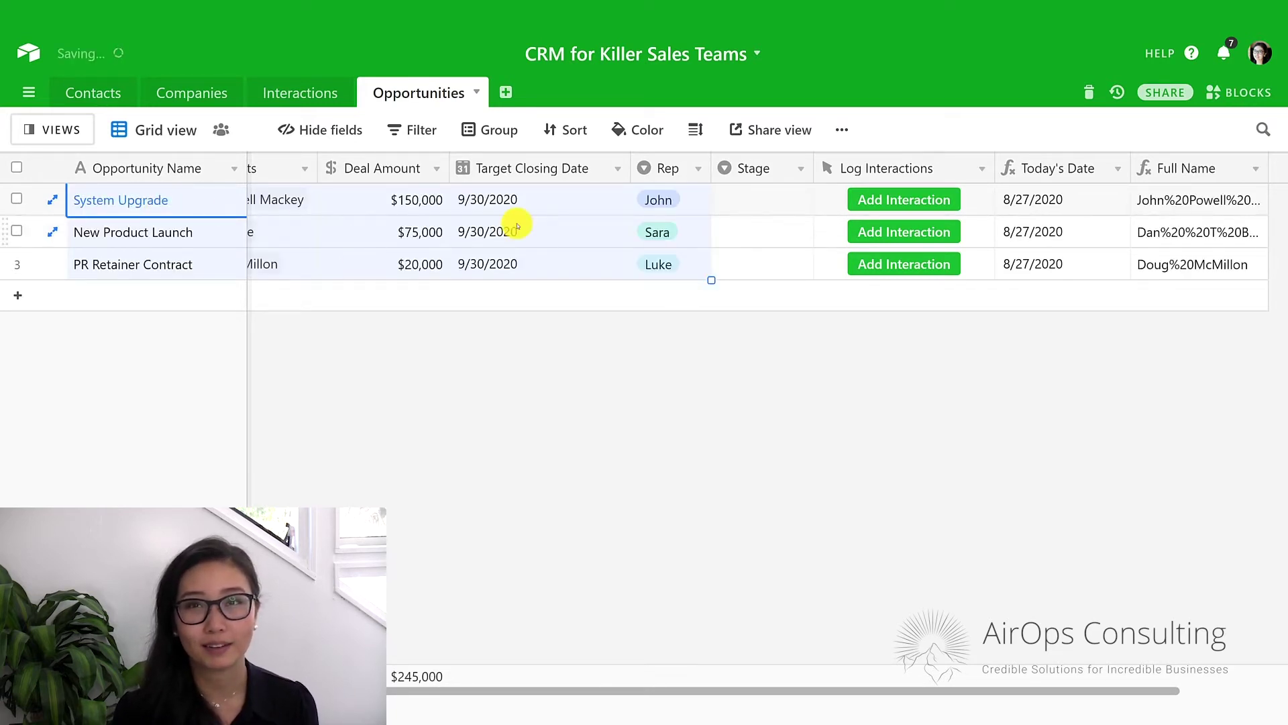
# Set stages: System Upgrade to Meetings, New Product Launch to Contract, PR Retainer Contract to Negotiations.
pyautogui.click(750, 200)
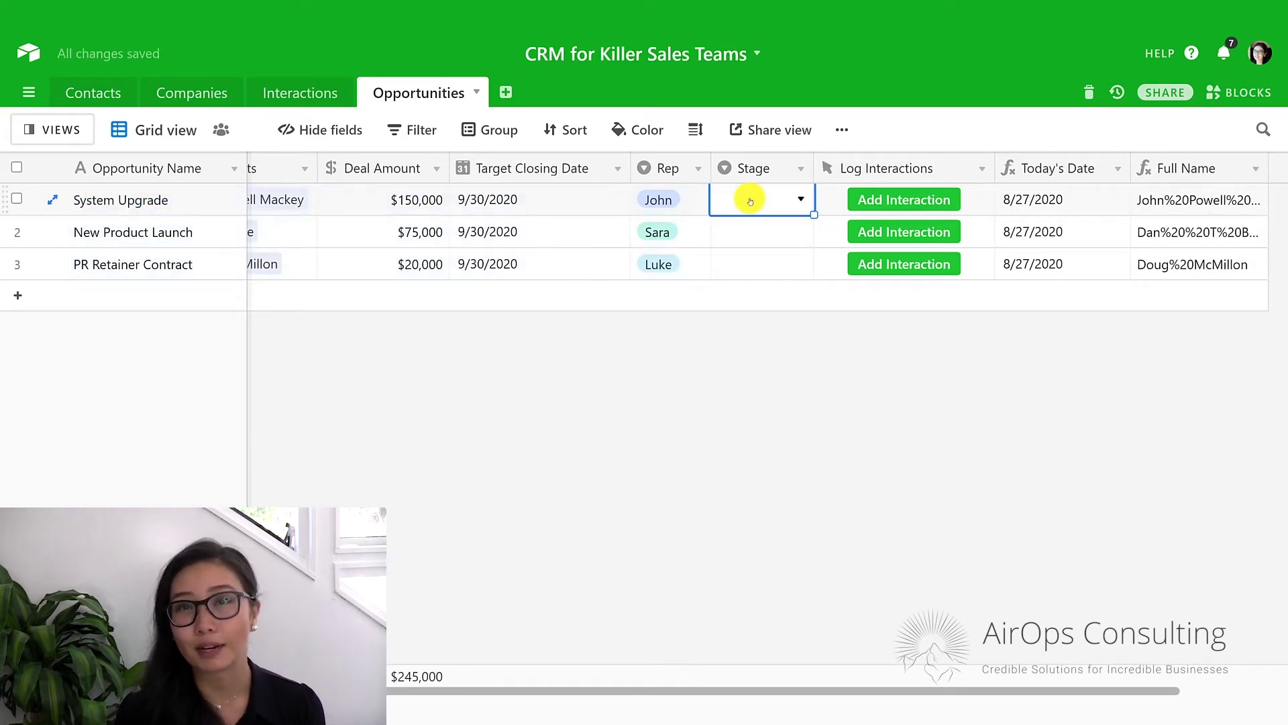
pyautogui.click(750, 200)
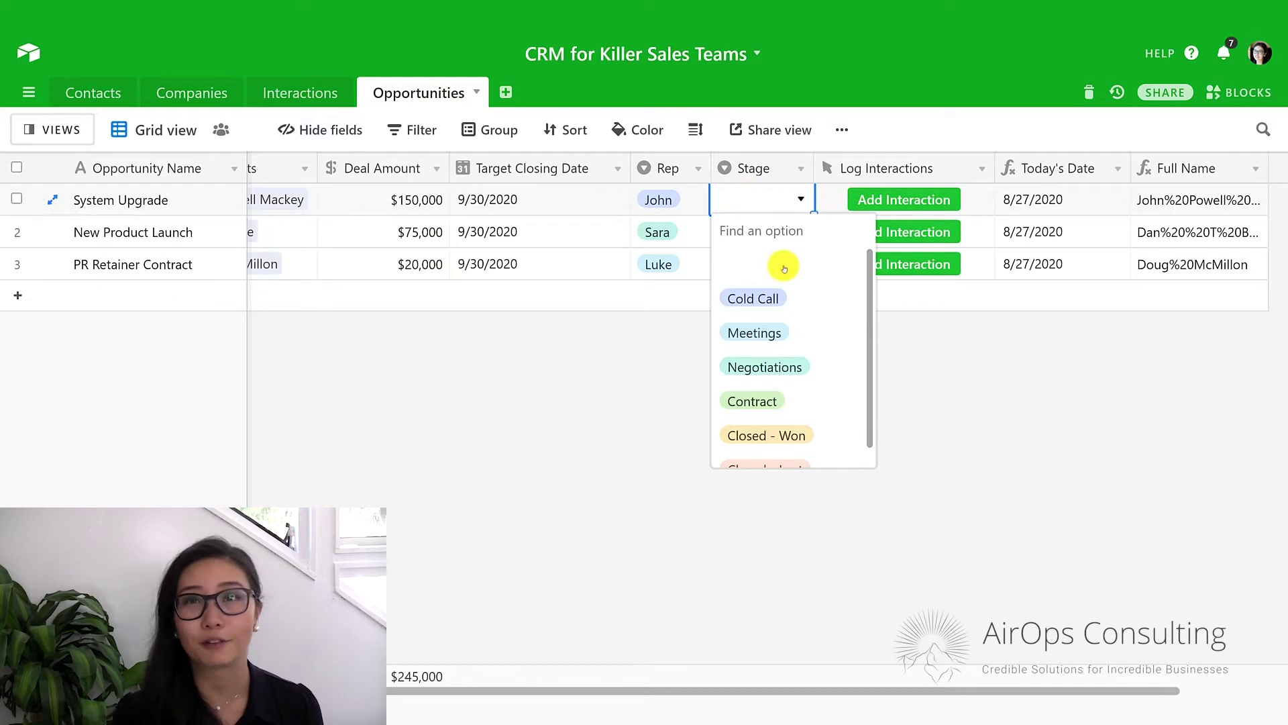
pyautogui.click(762, 331)
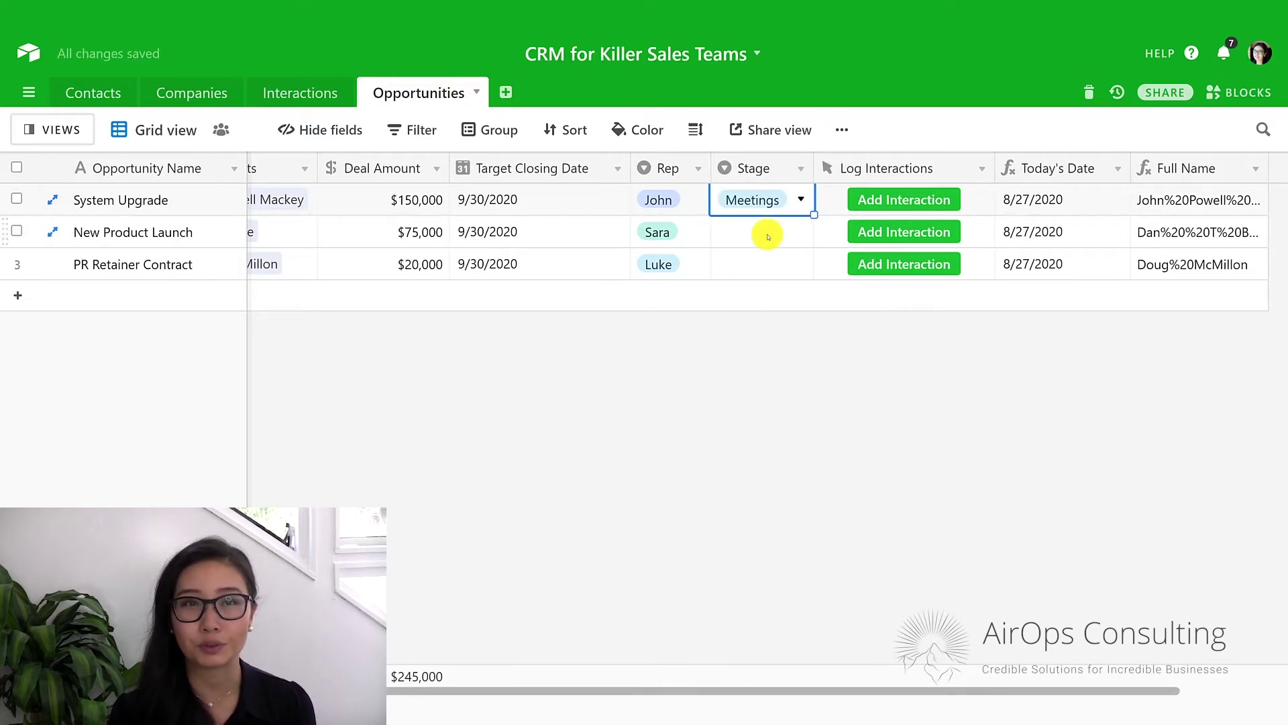
pyautogui.doubleClick(768, 236)
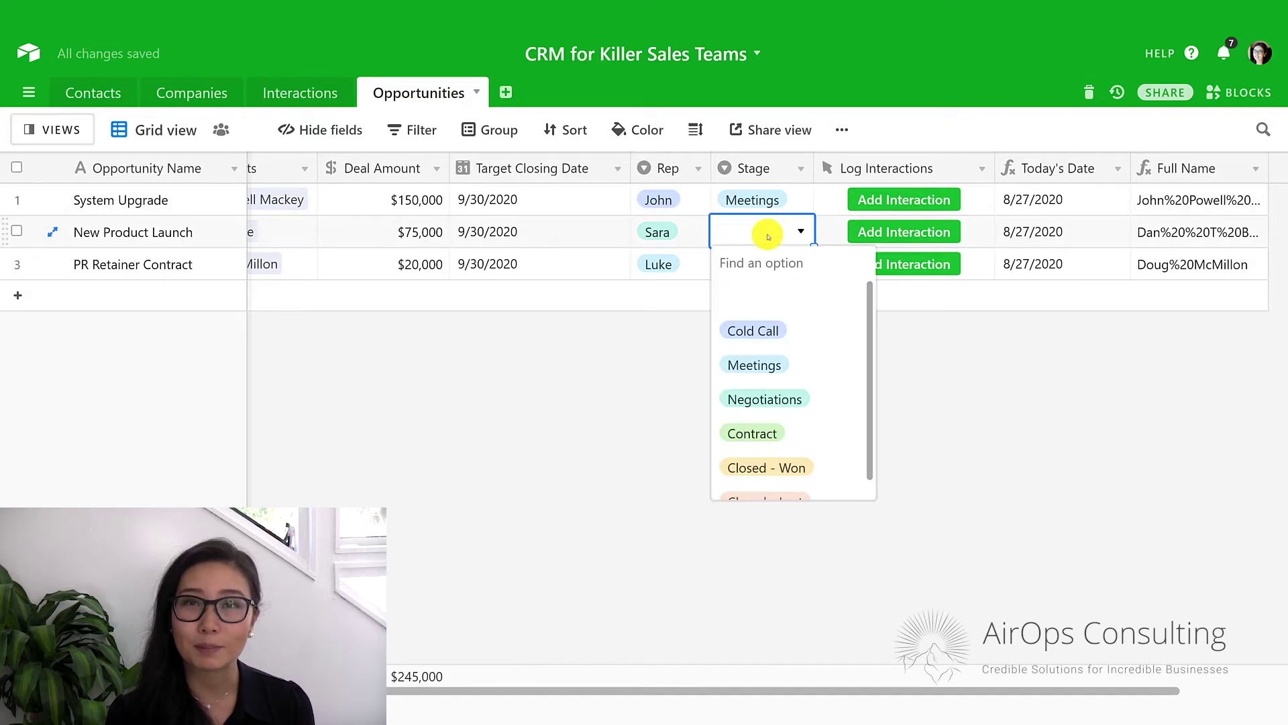
pyautogui.click(772, 443)
pyautogui.click(765, 269)
pyautogui.click(766, 269)
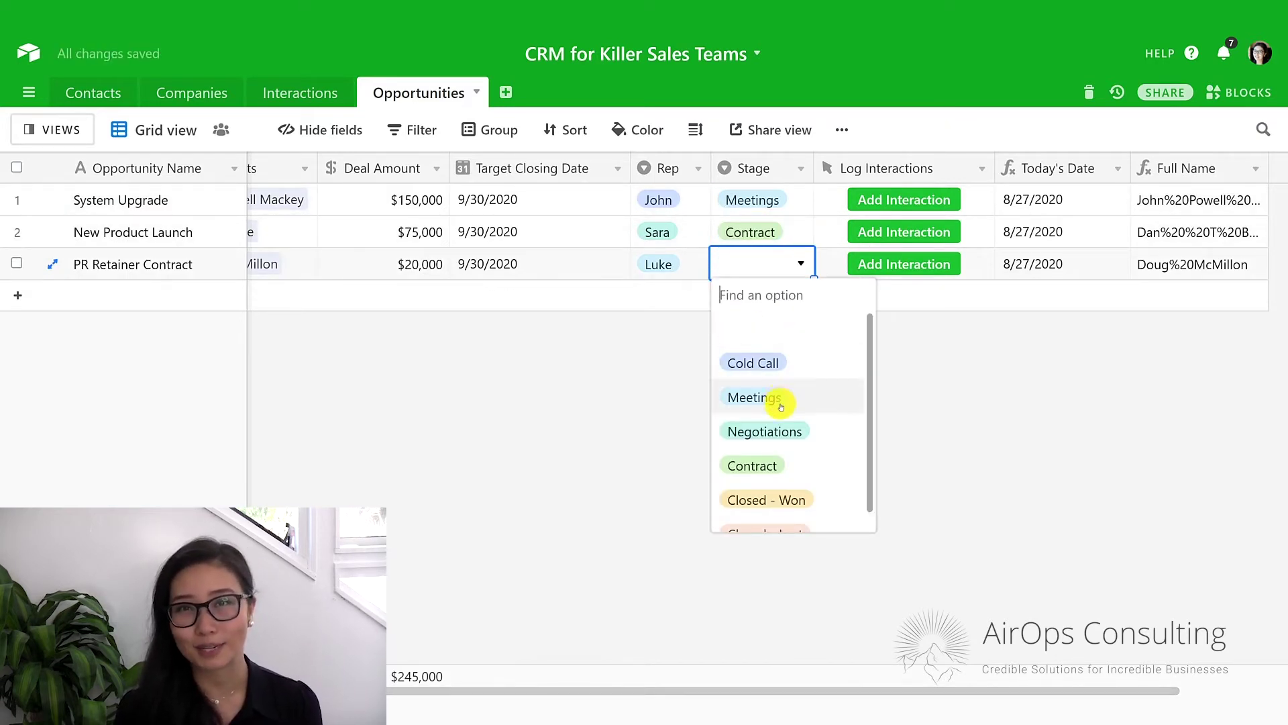
pyautogui.click(780, 429)
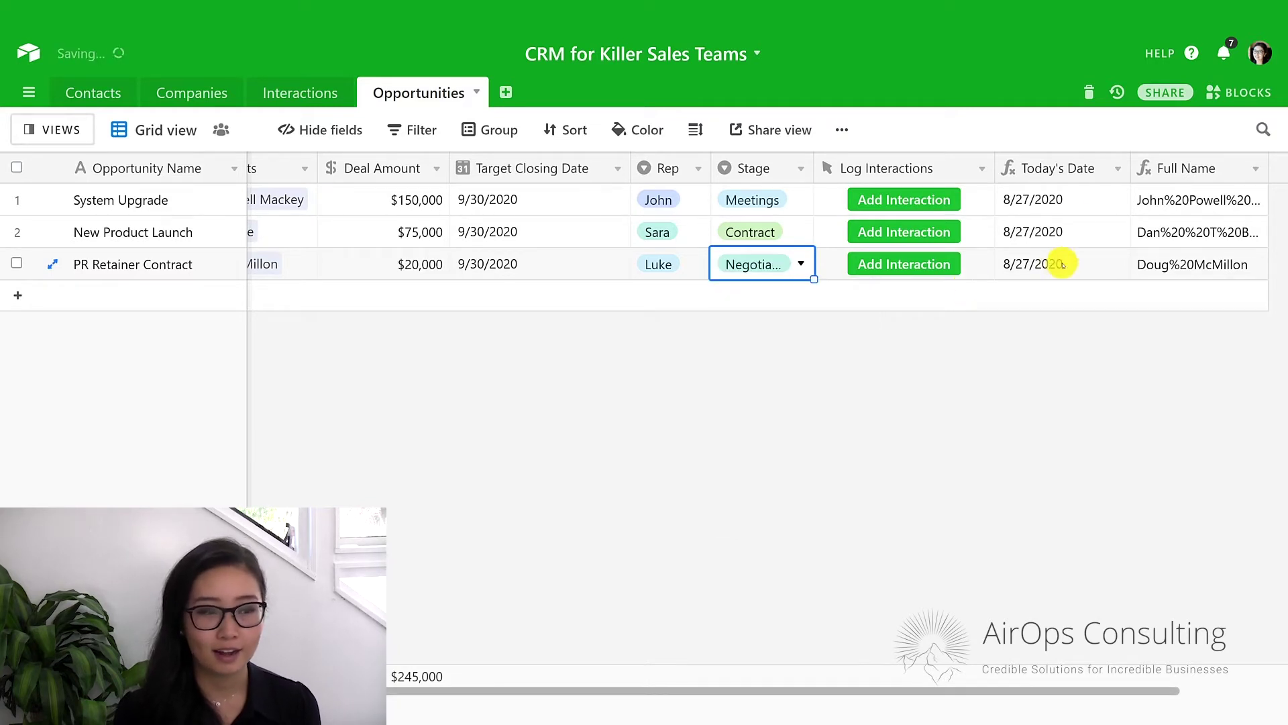
pyautogui.click(1083, 219)
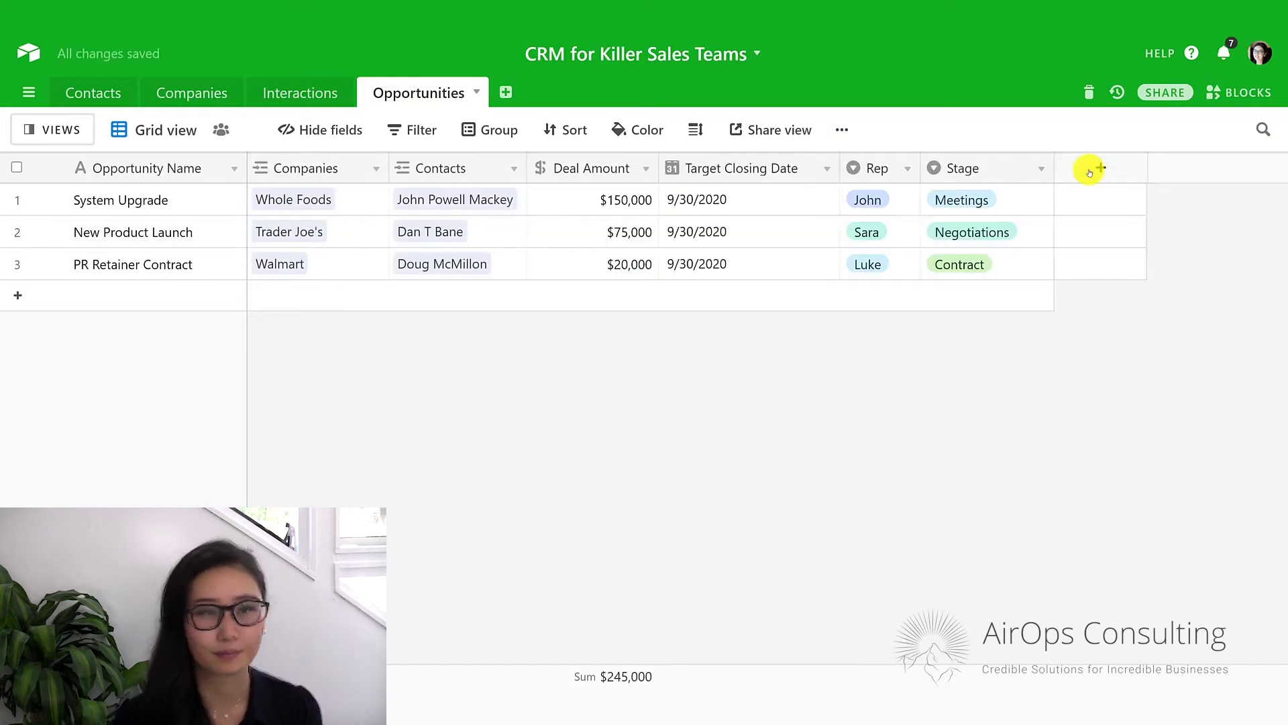
# Add a new field named 'Log Interaction' of Button type.
pyautogui.click(1086, 167)
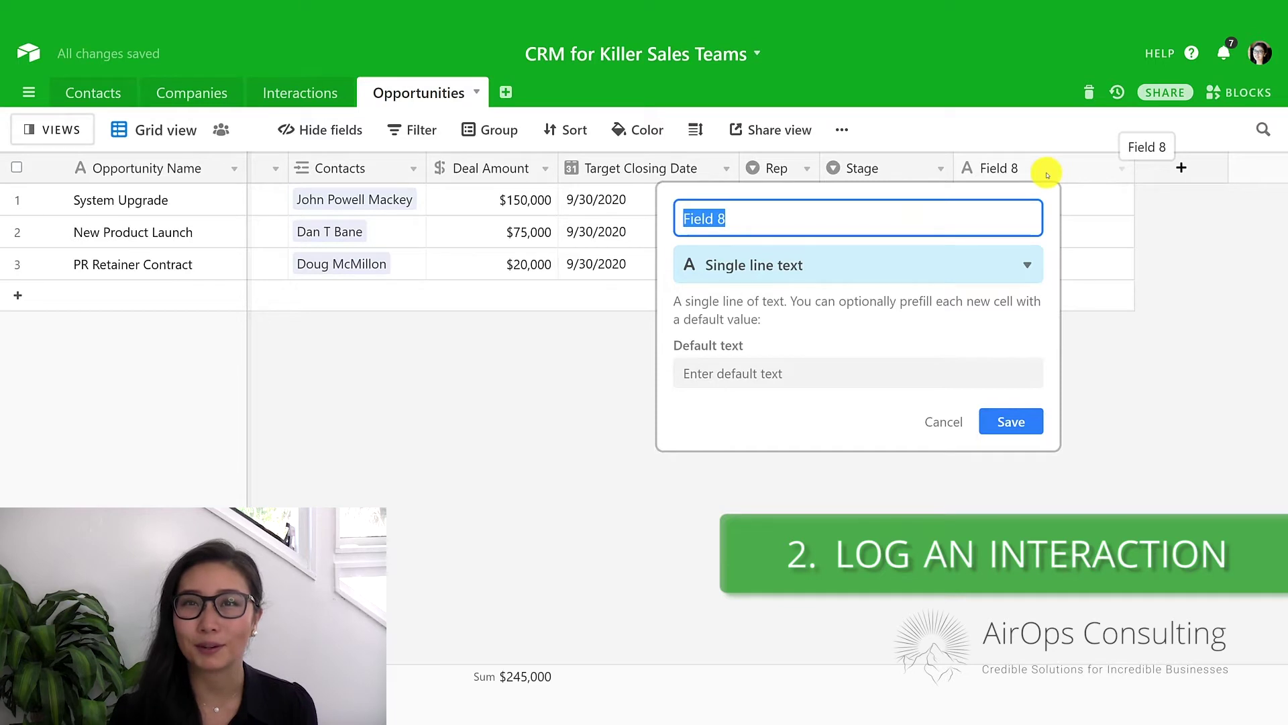
pyautogui.write('Log')
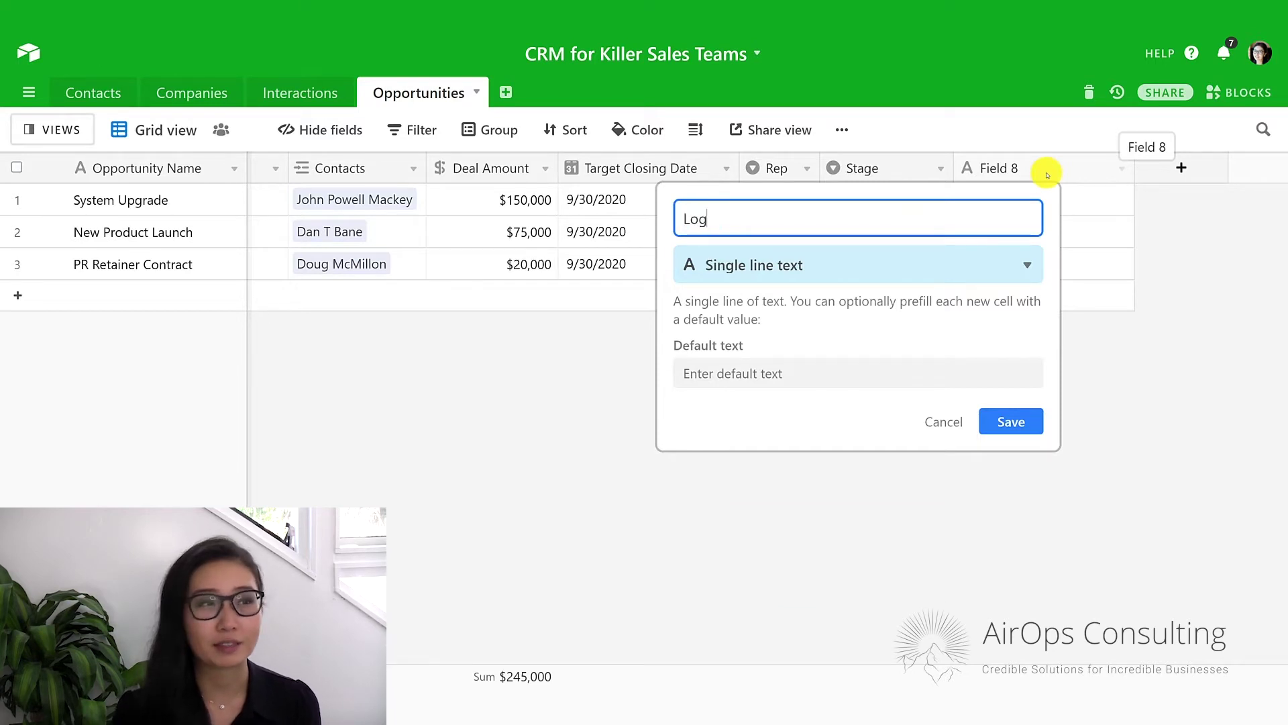
pyautogui.write(' Inte')
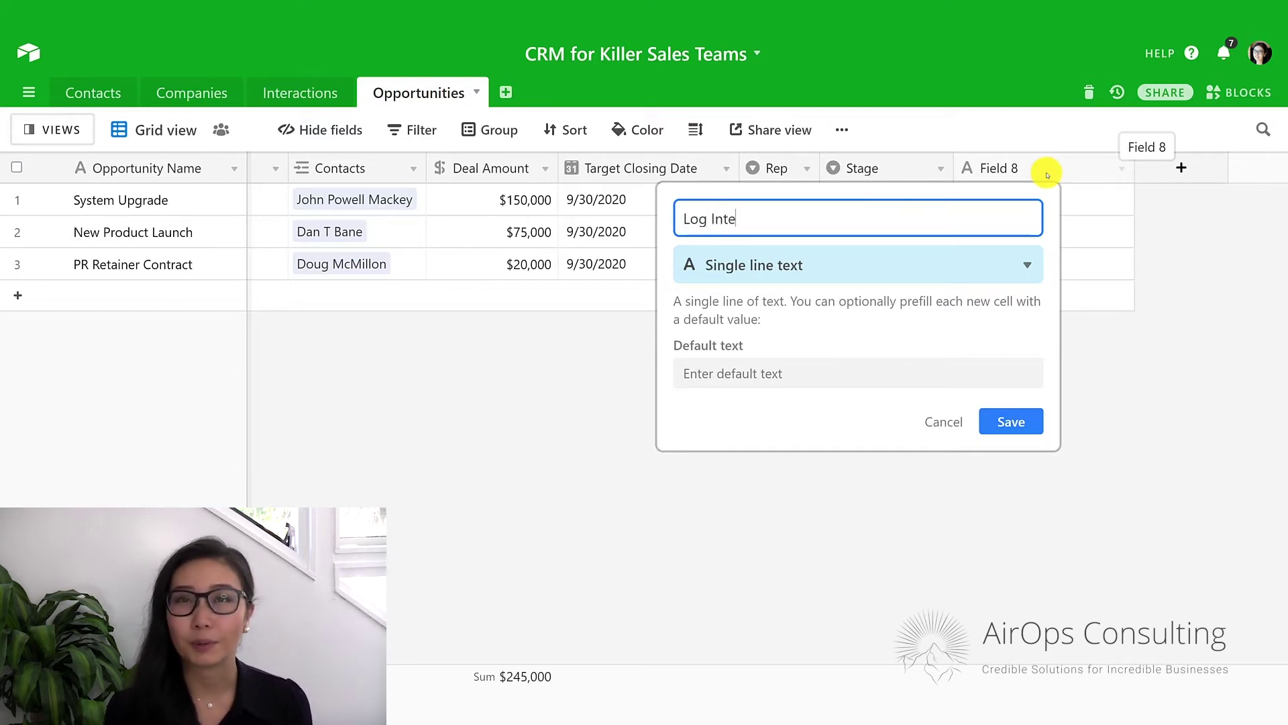
pyautogui.write('raction')
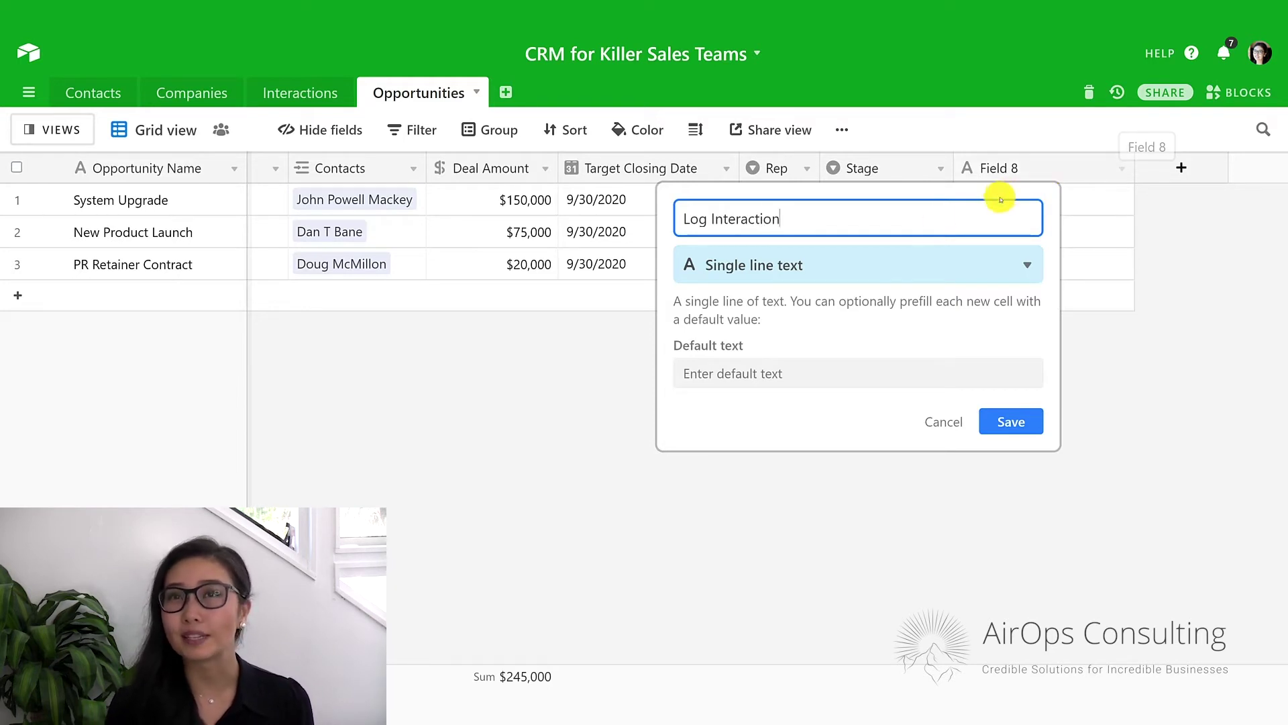
pyautogui.click(921, 263)
pyautogui.write('butto')
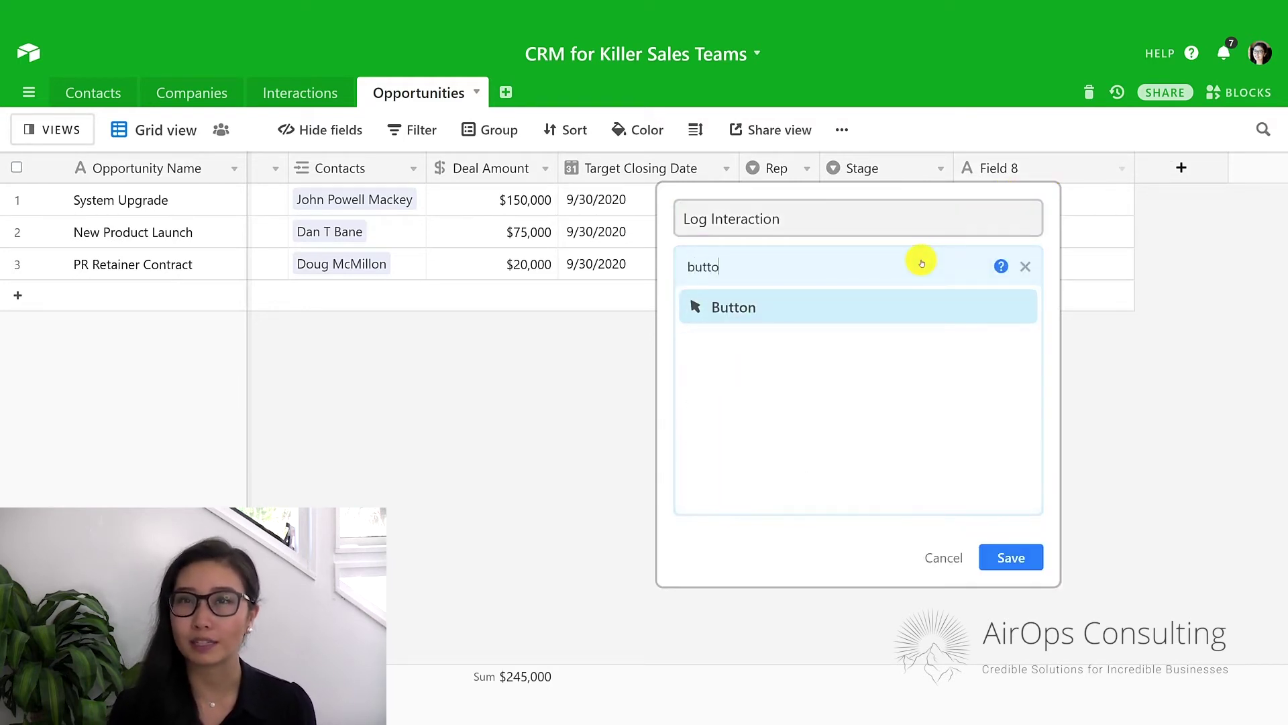
pyautogui.press('Return')
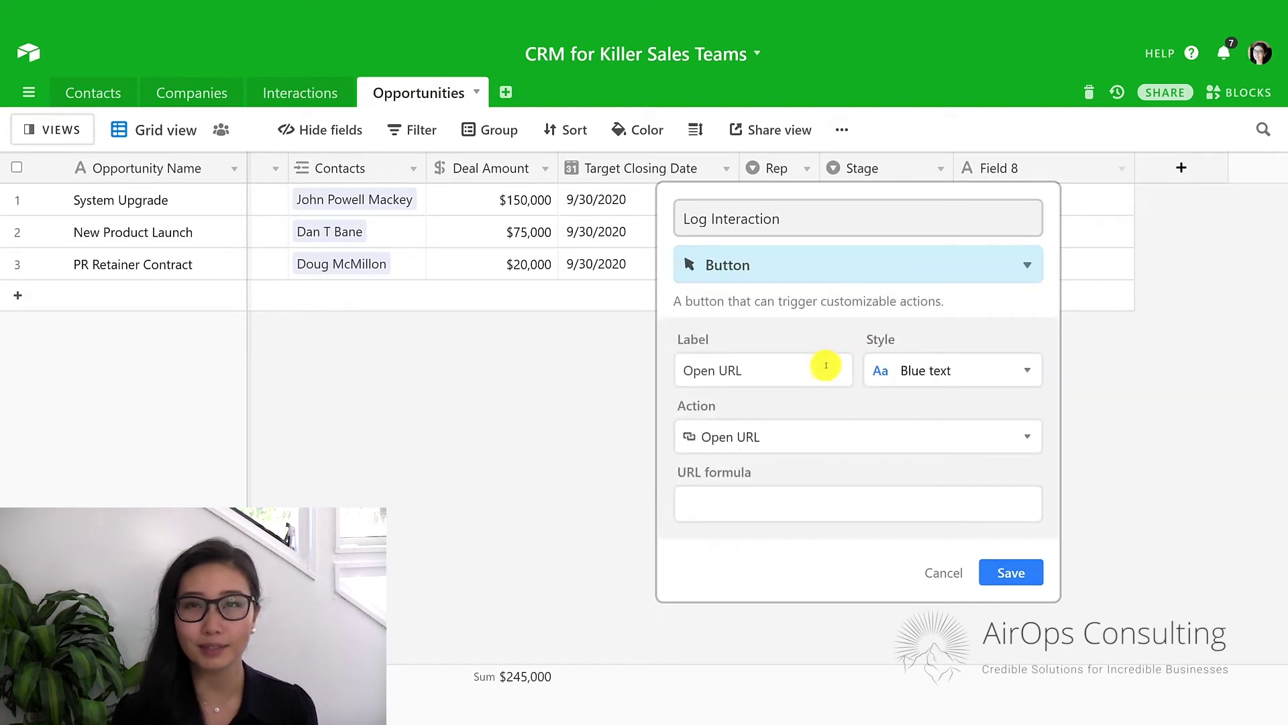
# Give the Log Interaction button the URL formula "abc.com" and a solid green style, then save.
pyautogui.click(810, 503)
pyautogui.write('"ab')
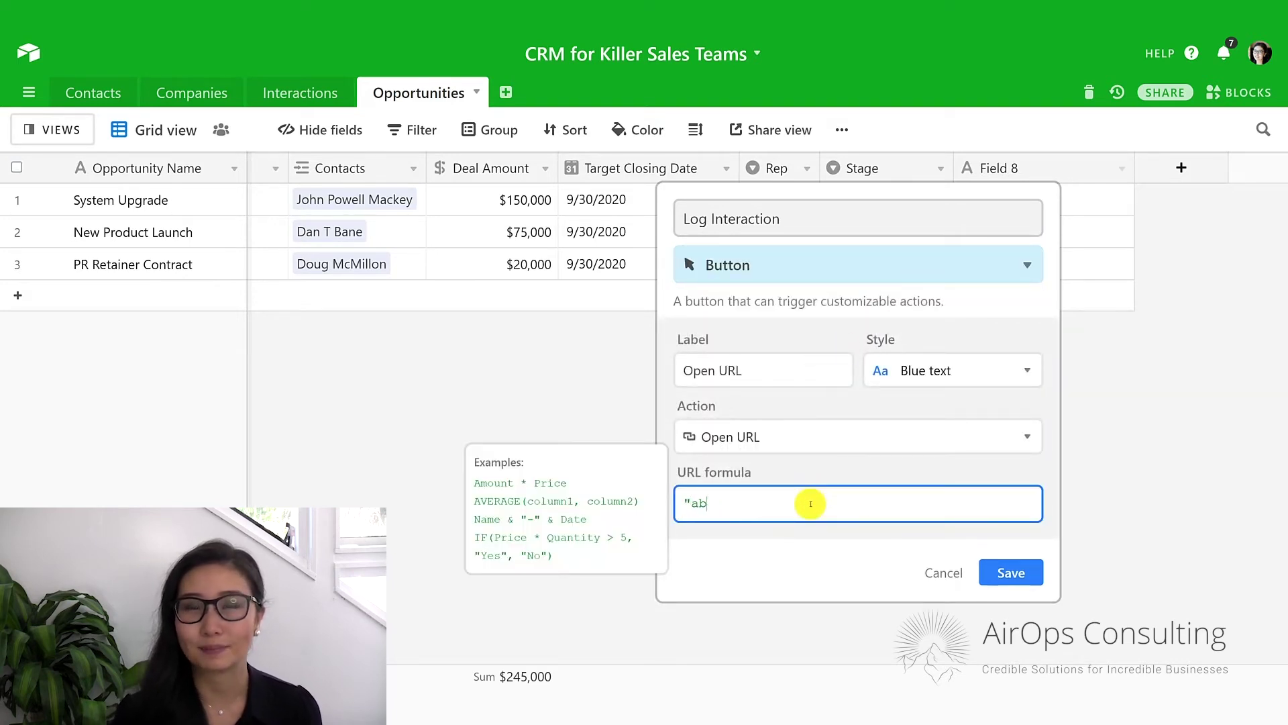
pyautogui.write('c.com"')
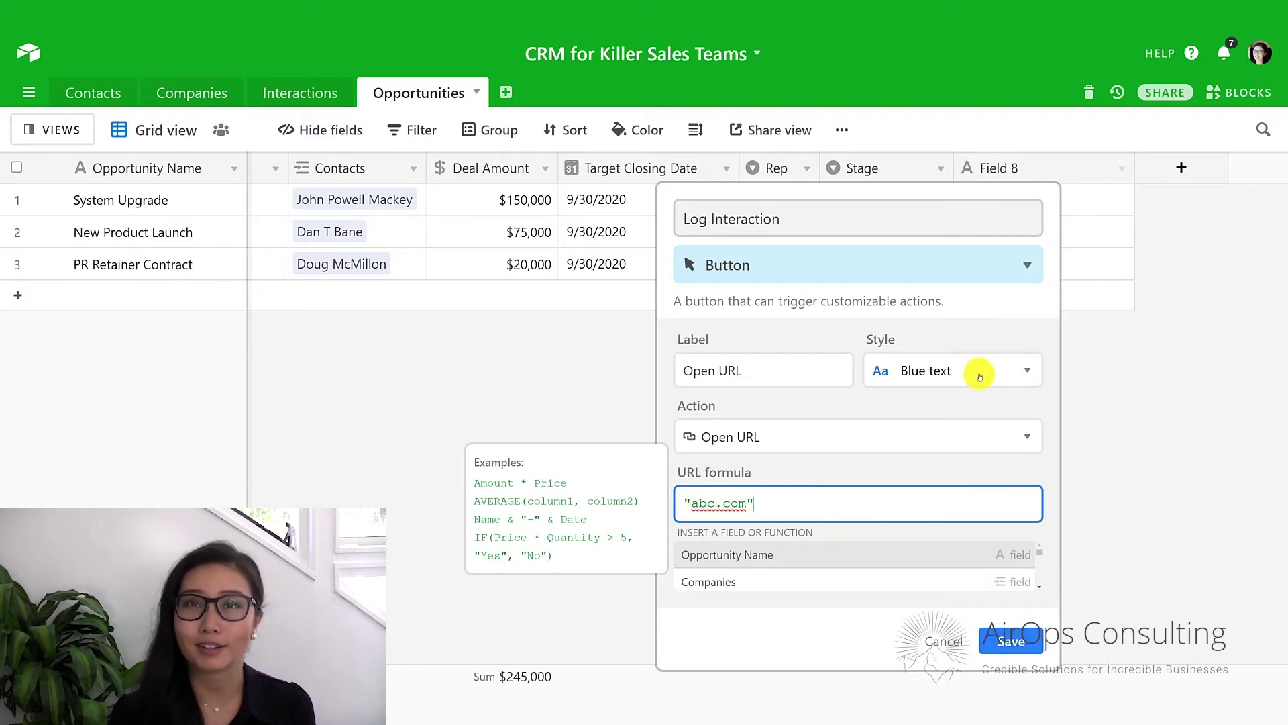
pyautogui.click(980, 377)
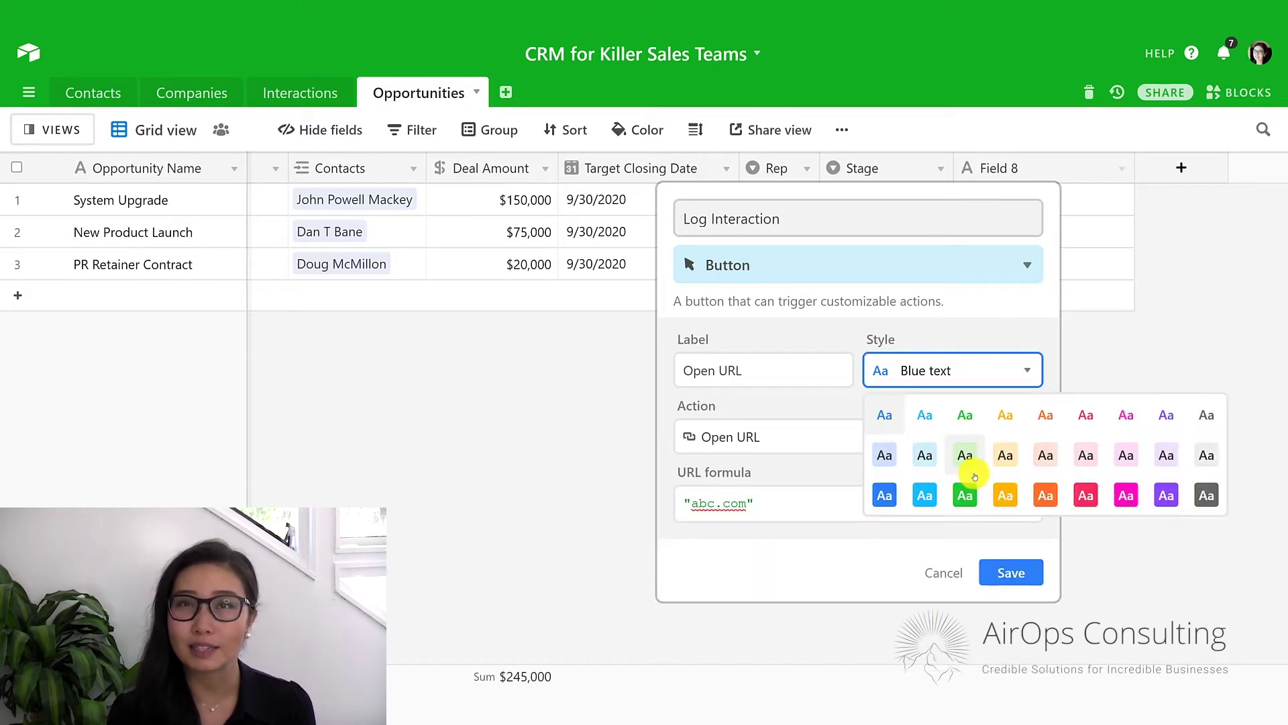
pyautogui.click(968, 488)
pyautogui.click(997, 575)
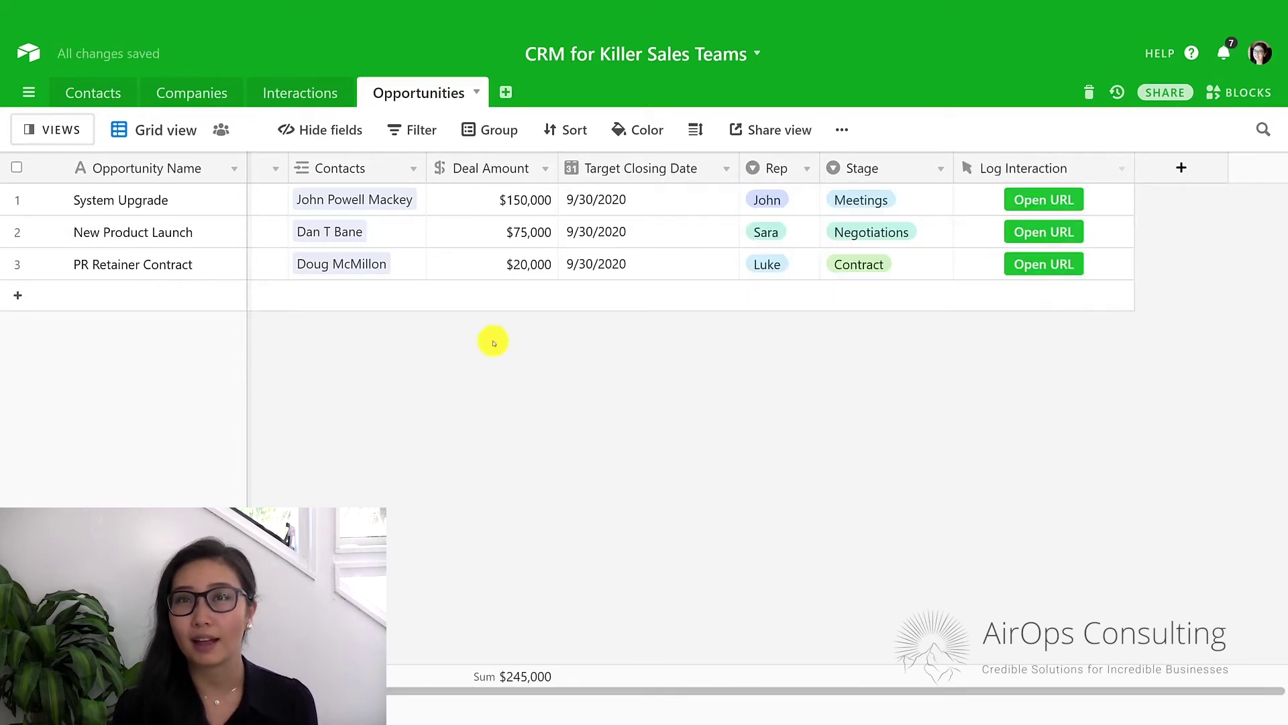
# Preview the first contact's prefilled interaction form, then go back to Opportunities and start a new field.
pyautogui.click(100, 94)
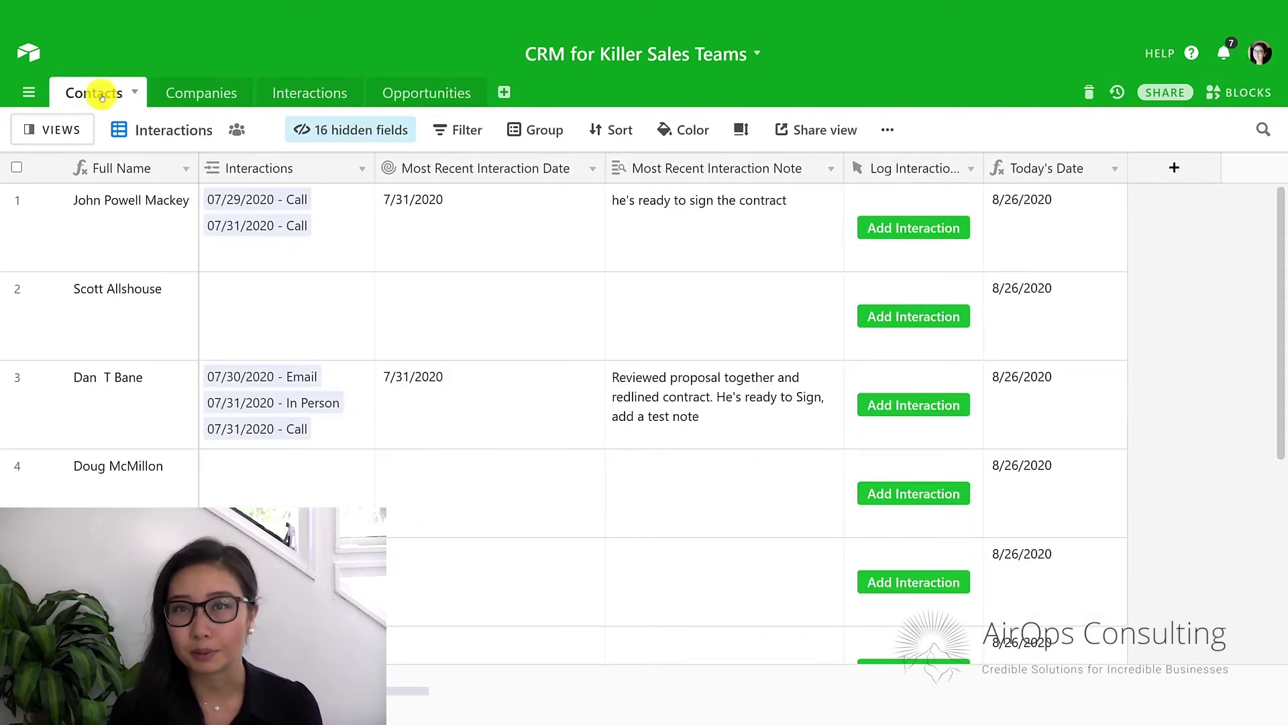
pyautogui.click(941, 230)
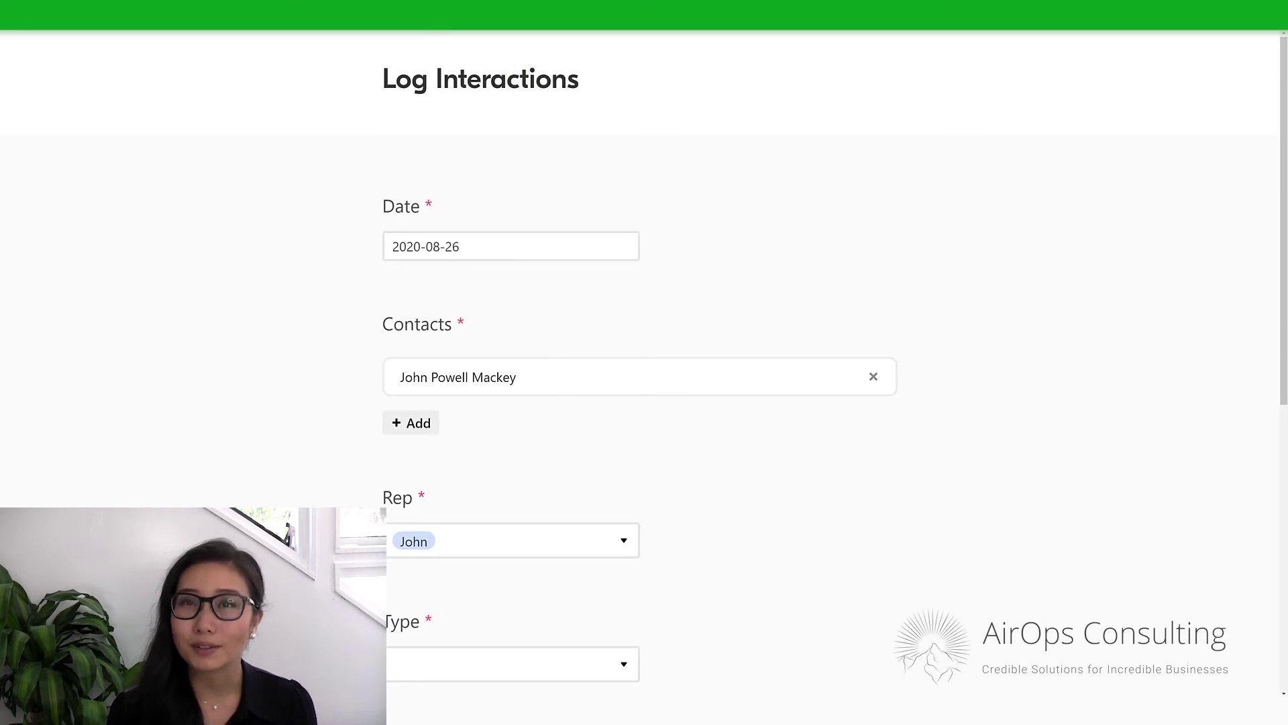
pyautogui.click(429, 15)
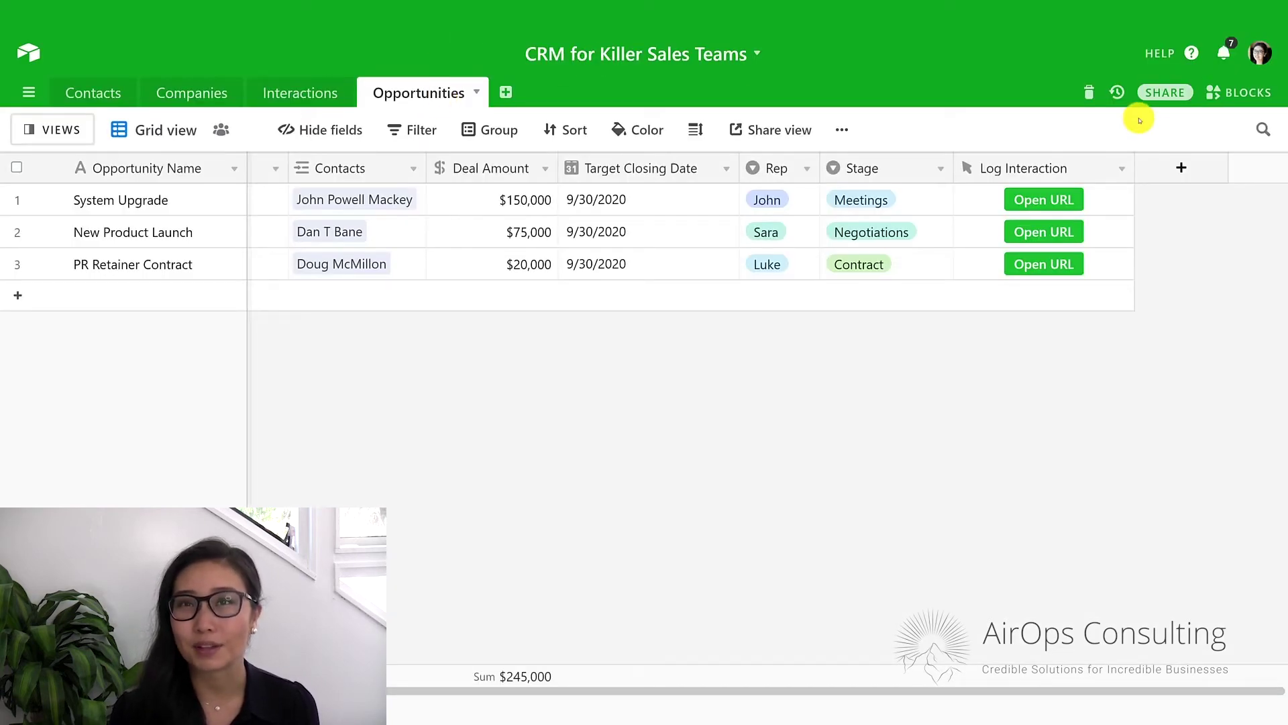
pyautogui.click(1178, 173)
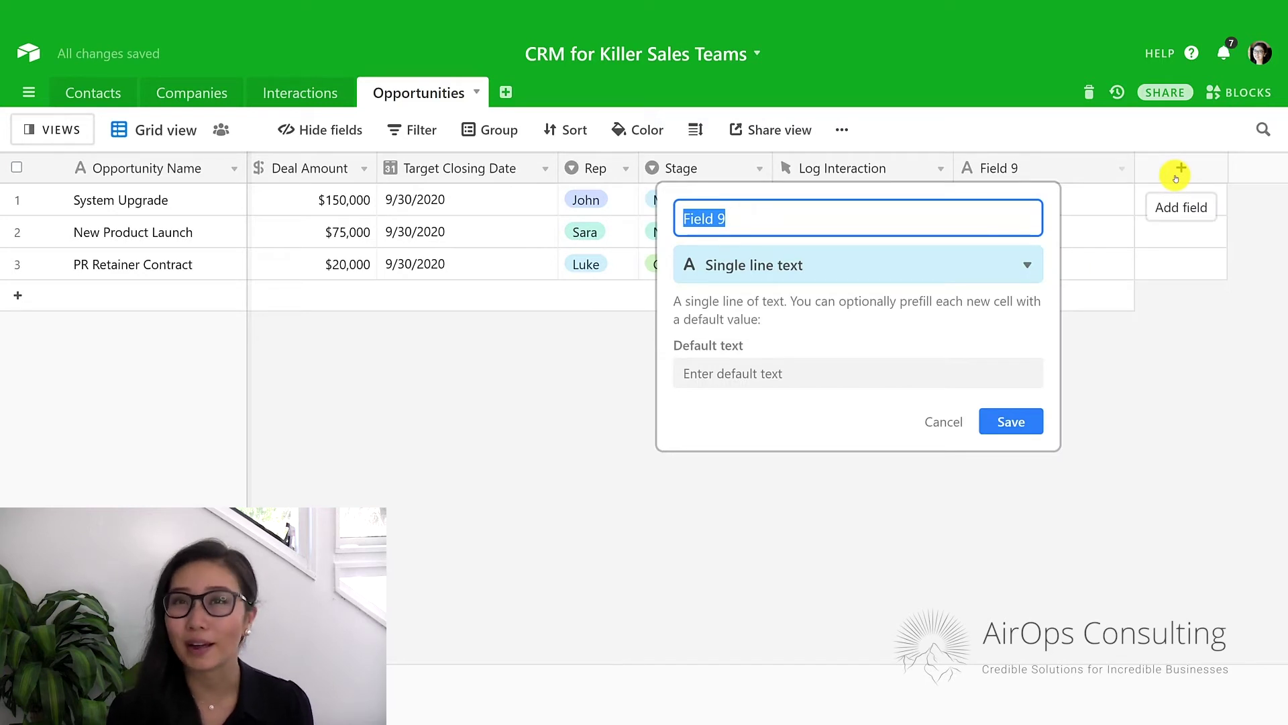
# Create a formula field named Today's Date with the formula TODAY().
pyautogui.write("Today's Date")
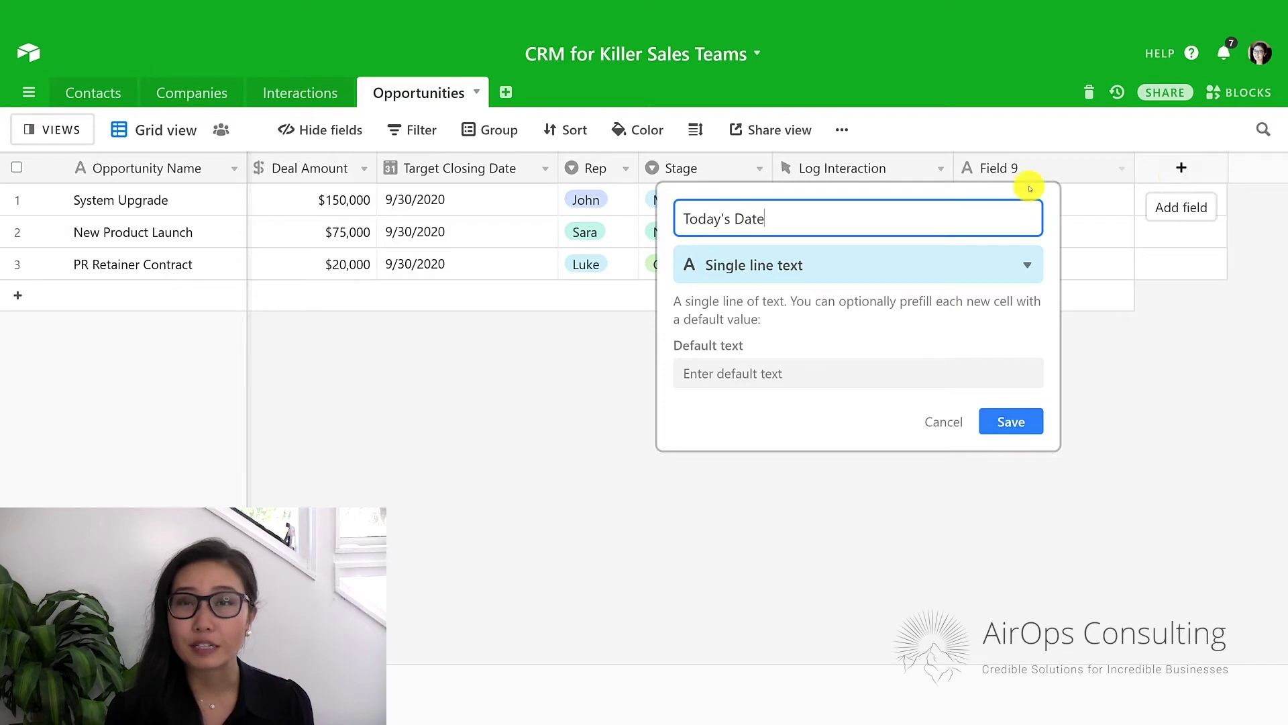
pyautogui.click(849, 259)
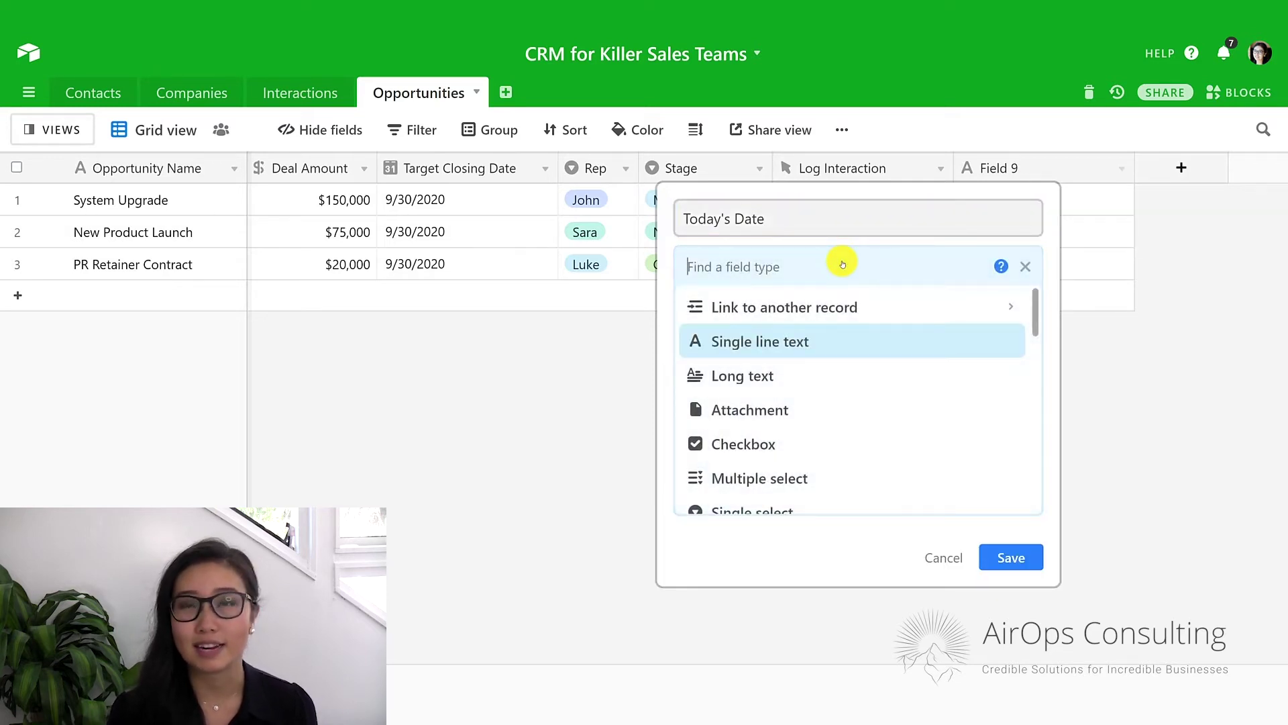
pyautogui.write('for')
pyautogui.press('Return')
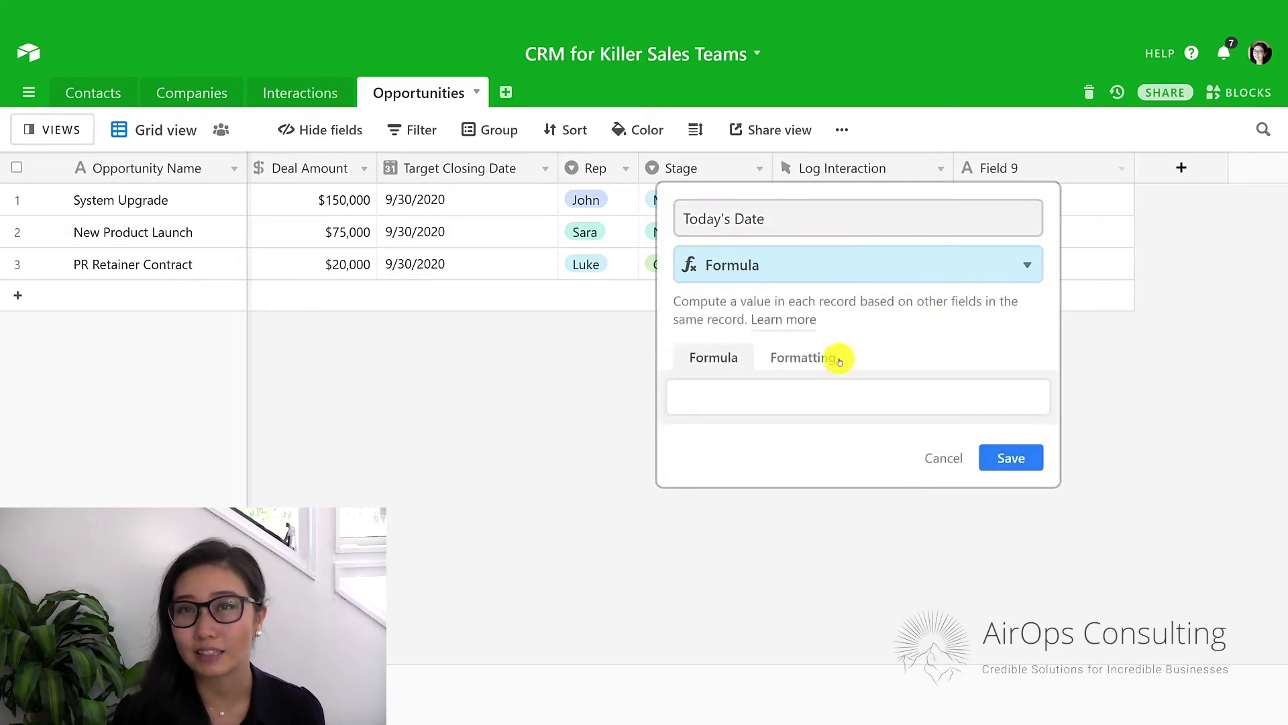
pyautogui.click(823, 394)
pyautogui.write('tod')
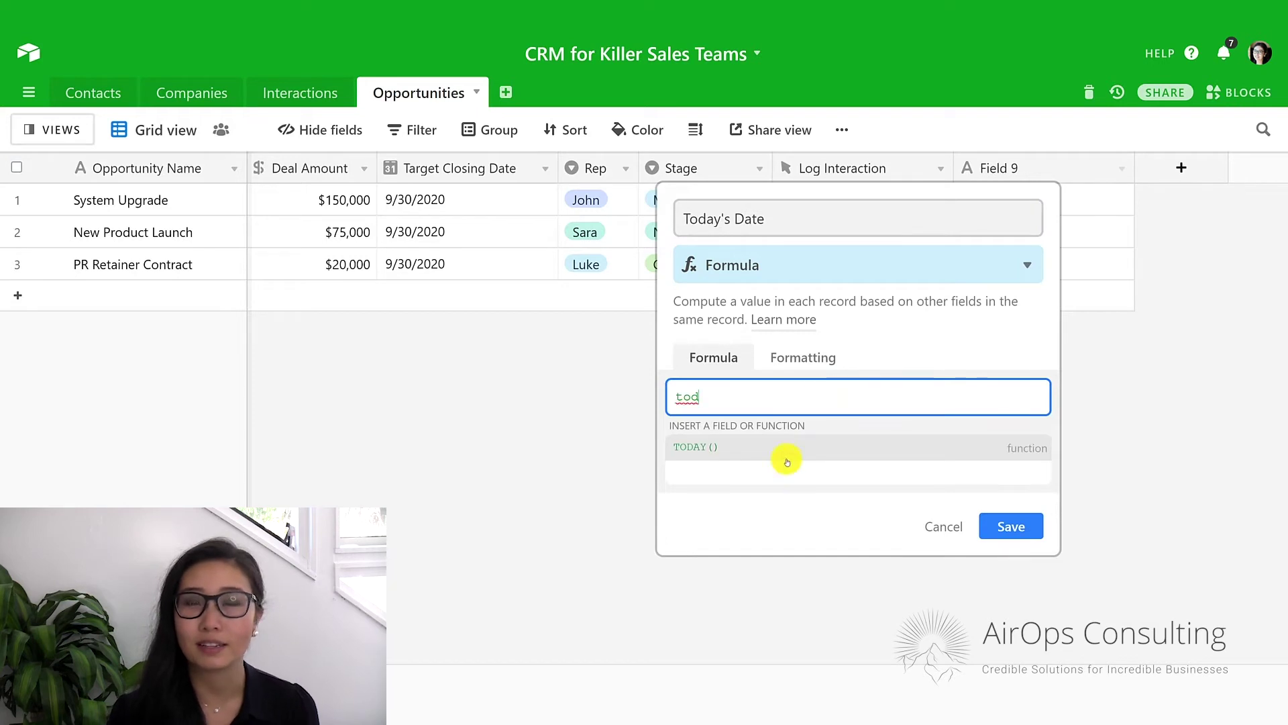
pyautogui.click(782, 467)
pyautogui.click(784, 410)
pyautogui.write('ay')
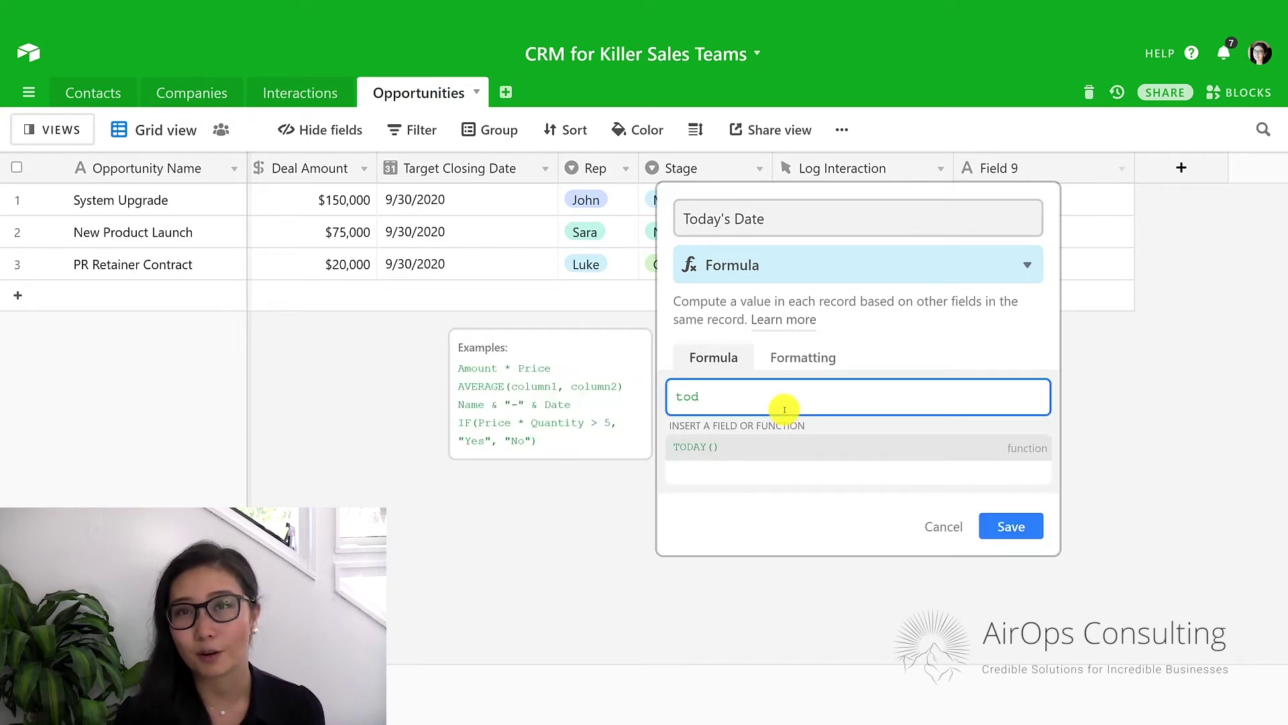
pyautogui.click(784, 448)
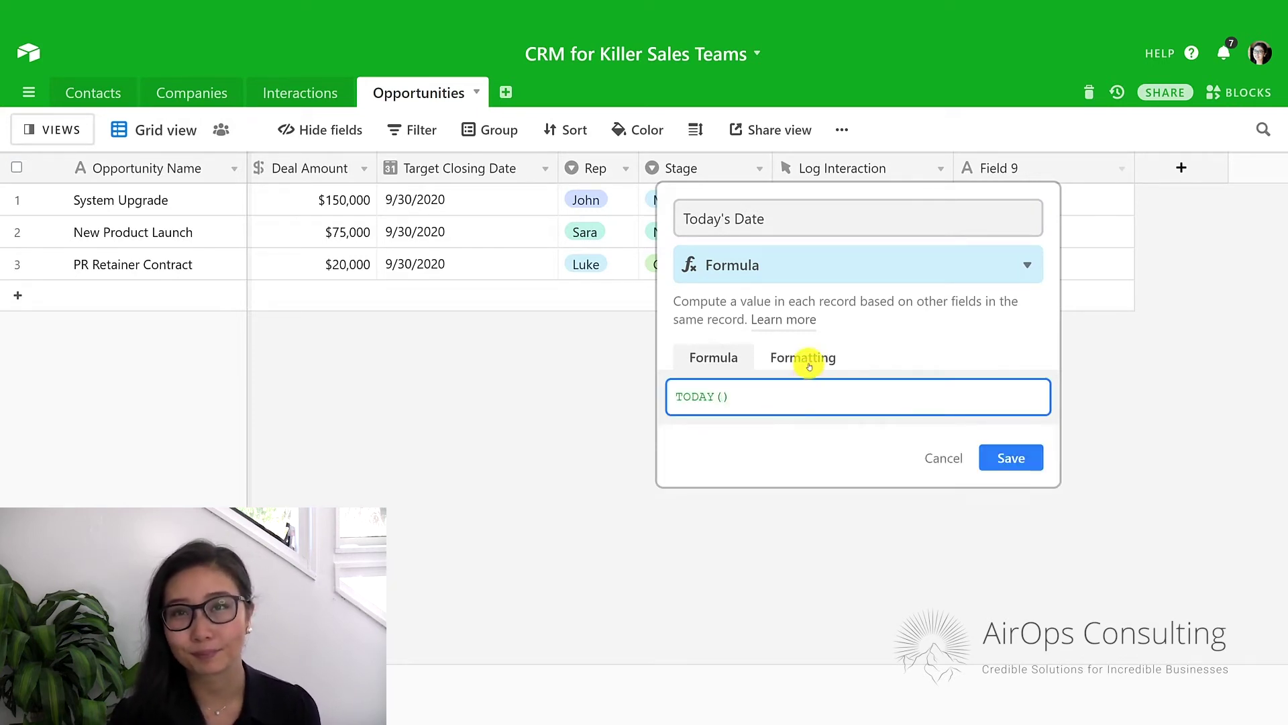
# Format Today's Date as a date without a time and save the field.
pyautogui.click(807, 357)
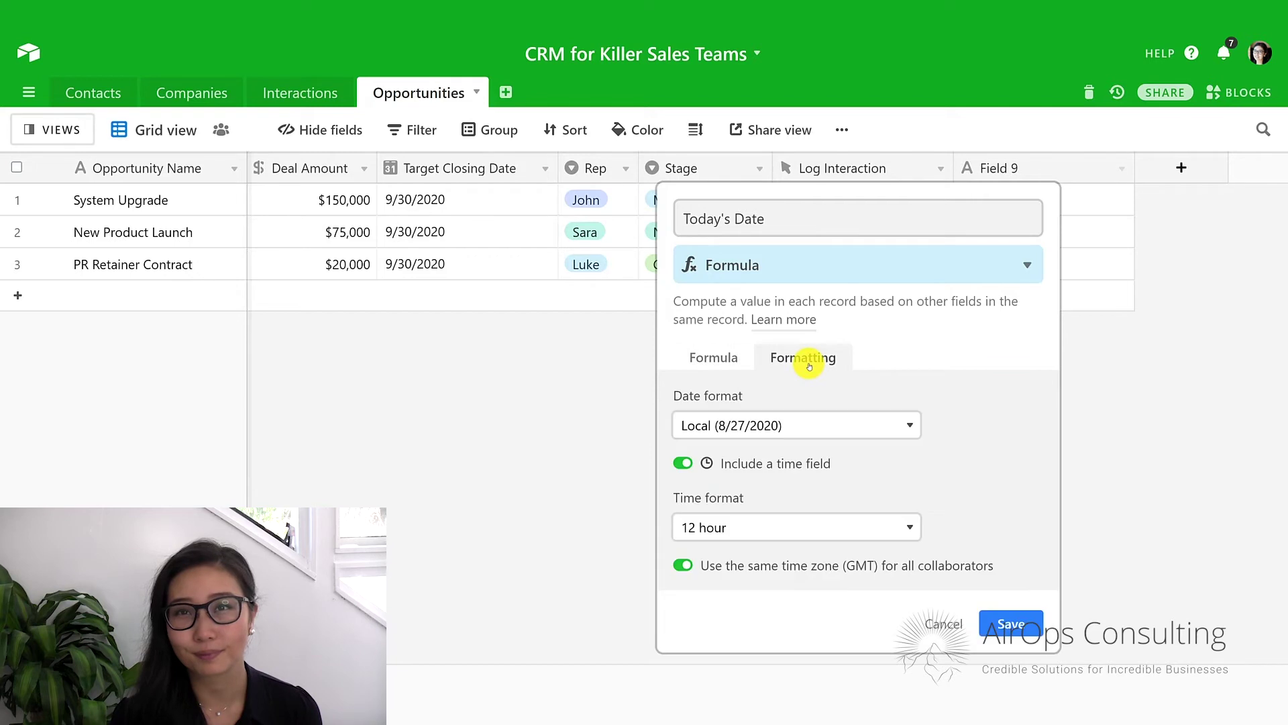
pyautogui.click(742, 462)
pyautogui.click(1027, 552)
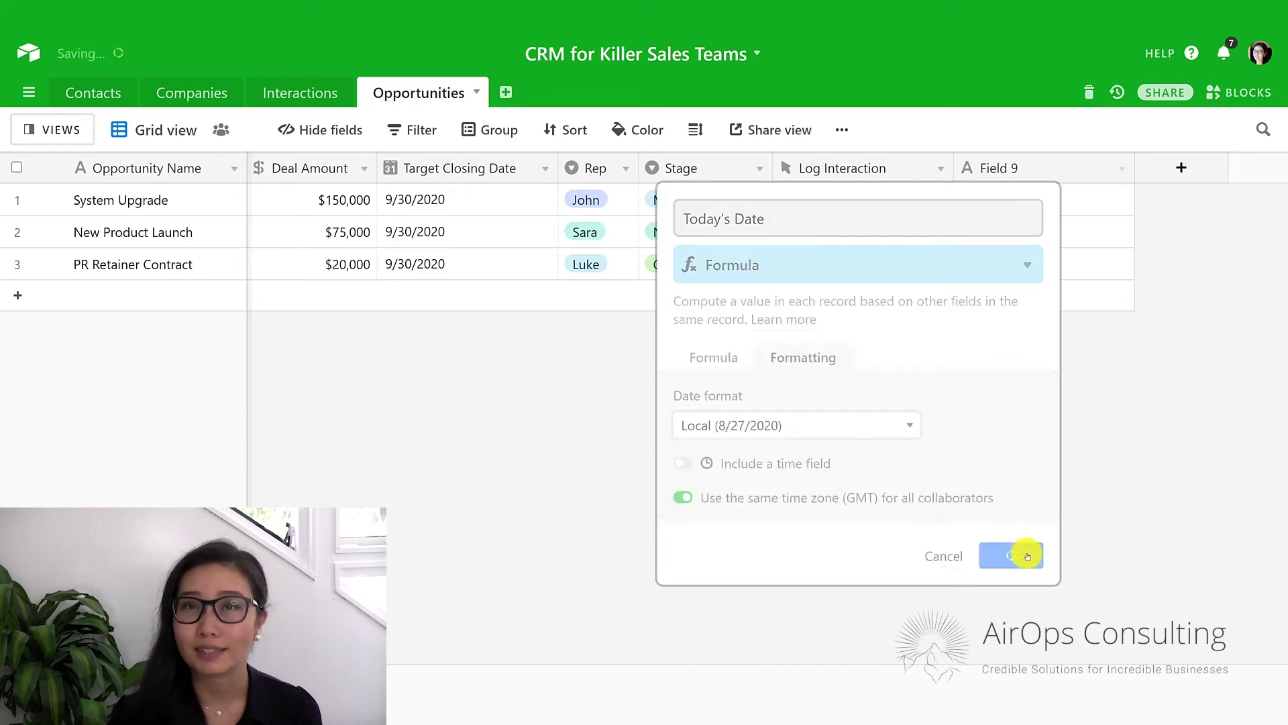
pyautogui.click(1184, 168)
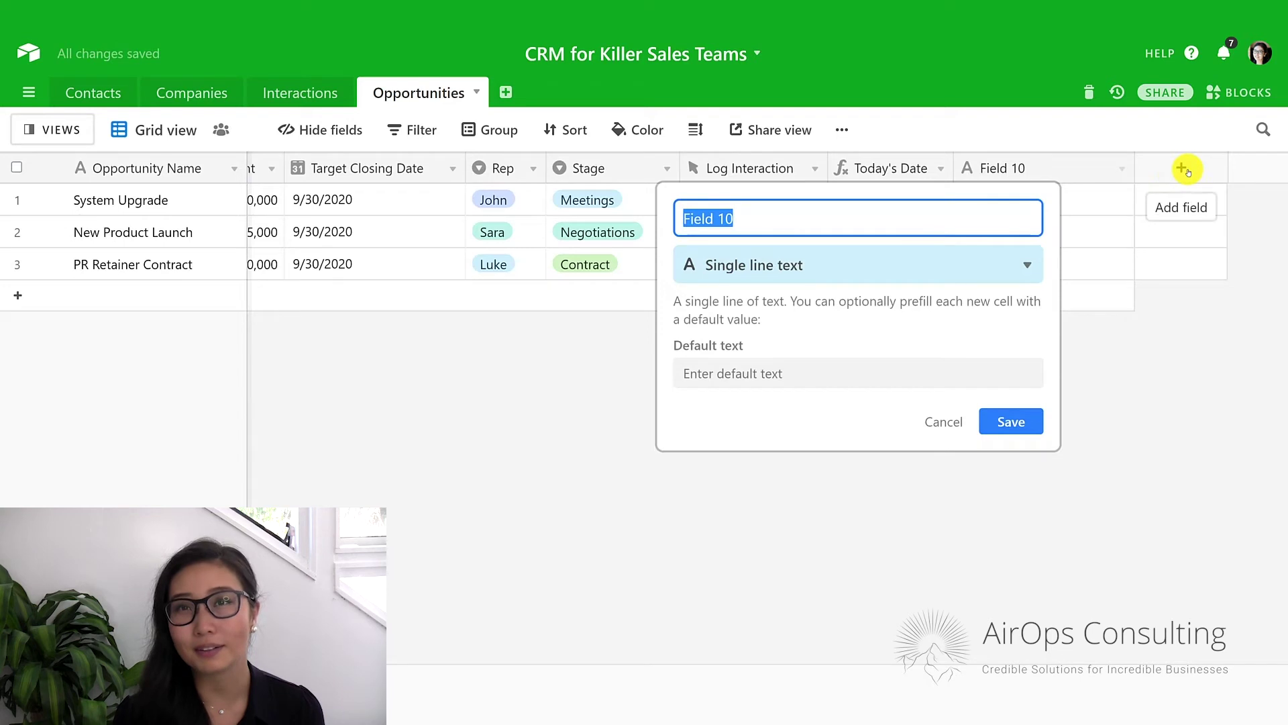
# Add a Full Name formula field computing ENCODE_URL_COMPONENT({Contacts}).
pyautogui.write('Full Name')
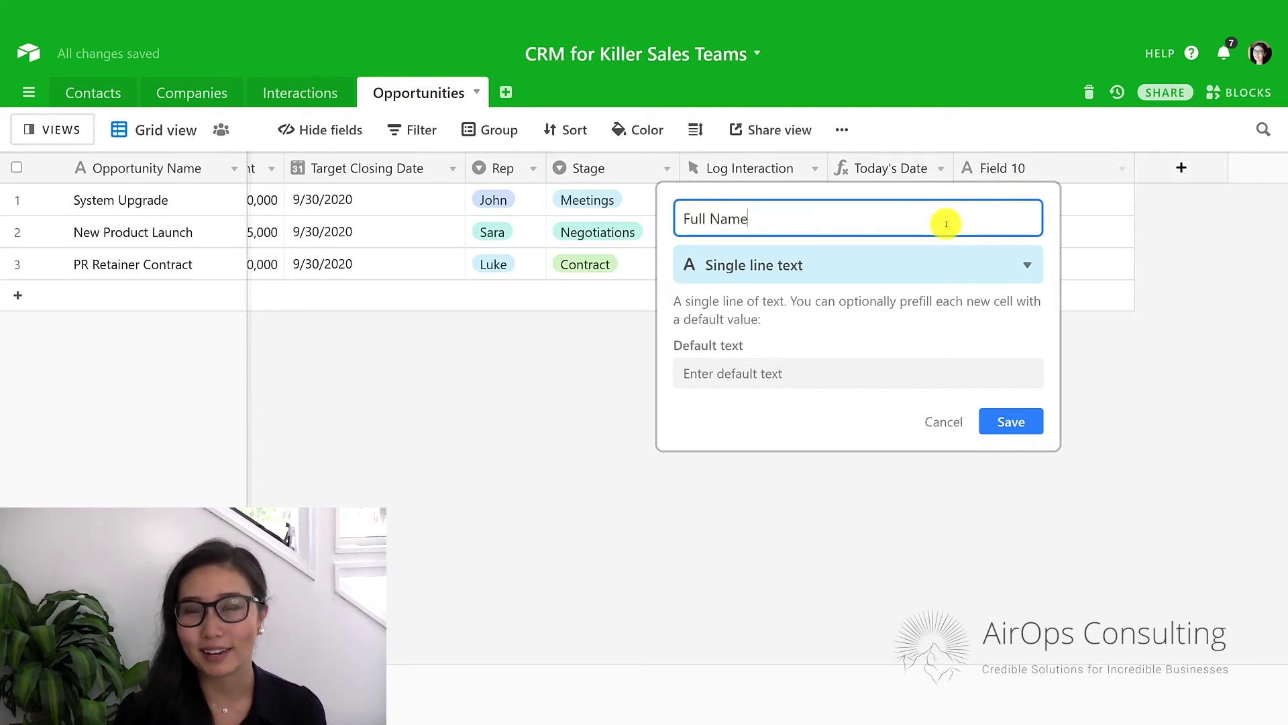
pyautogui.click(907, 262)
pyautogui.write('for')
pyautogui.press('Return')
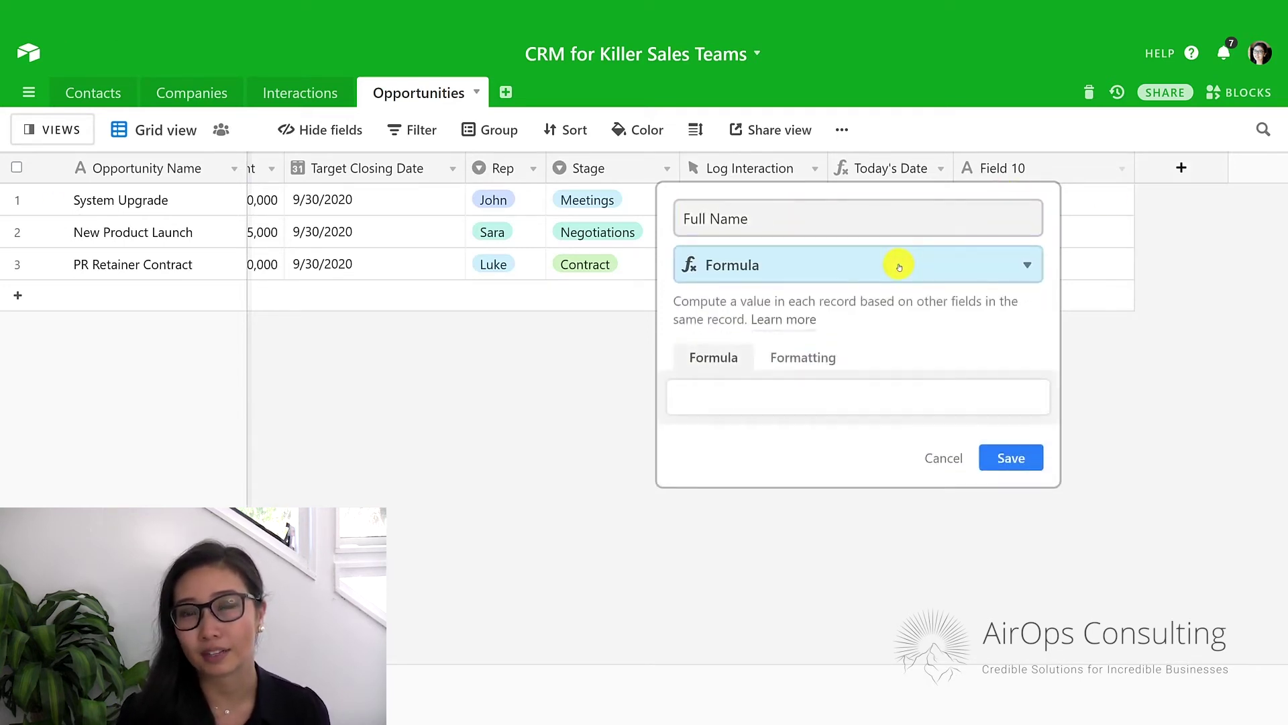
pyautogui.click(812, 397)
pyautogui.write('enc')
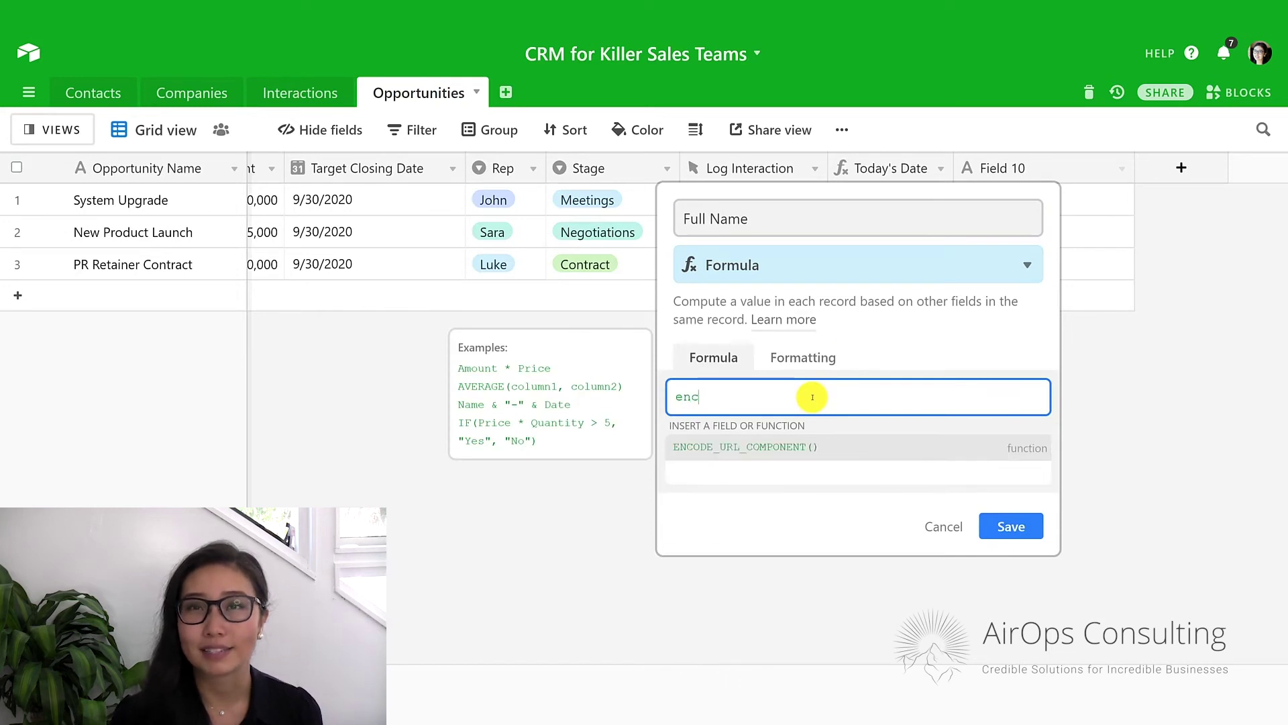
pyautogui.press('Tab')
pyautogui.write('cont')
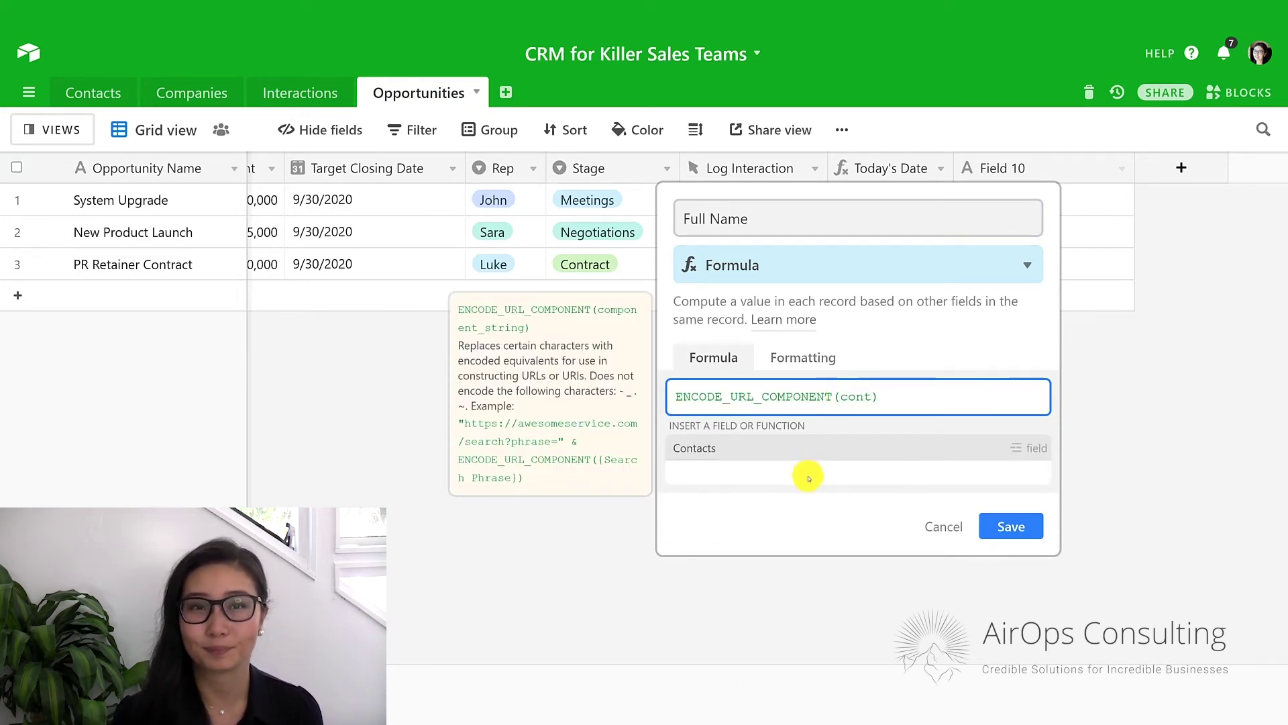
pyautogui.click(818, 449)
pyautogui.click(1013, 460)
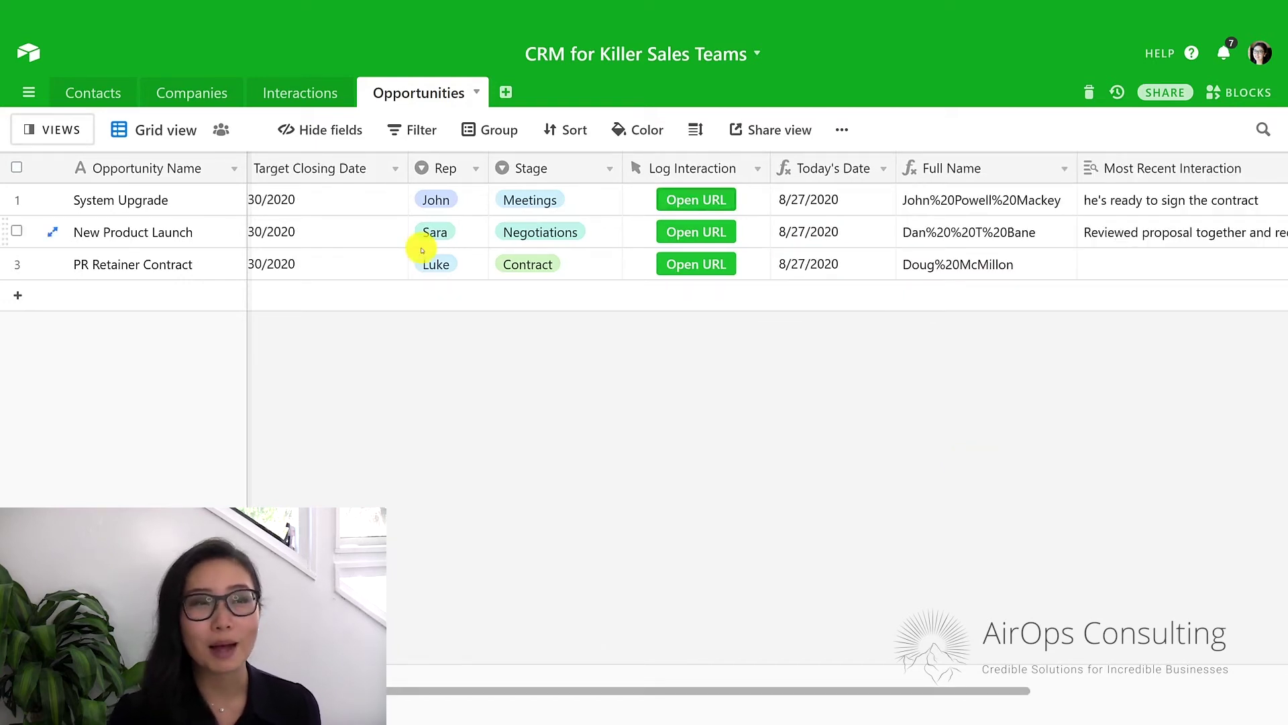
pyautogui.hscroll(5, 819, 202)
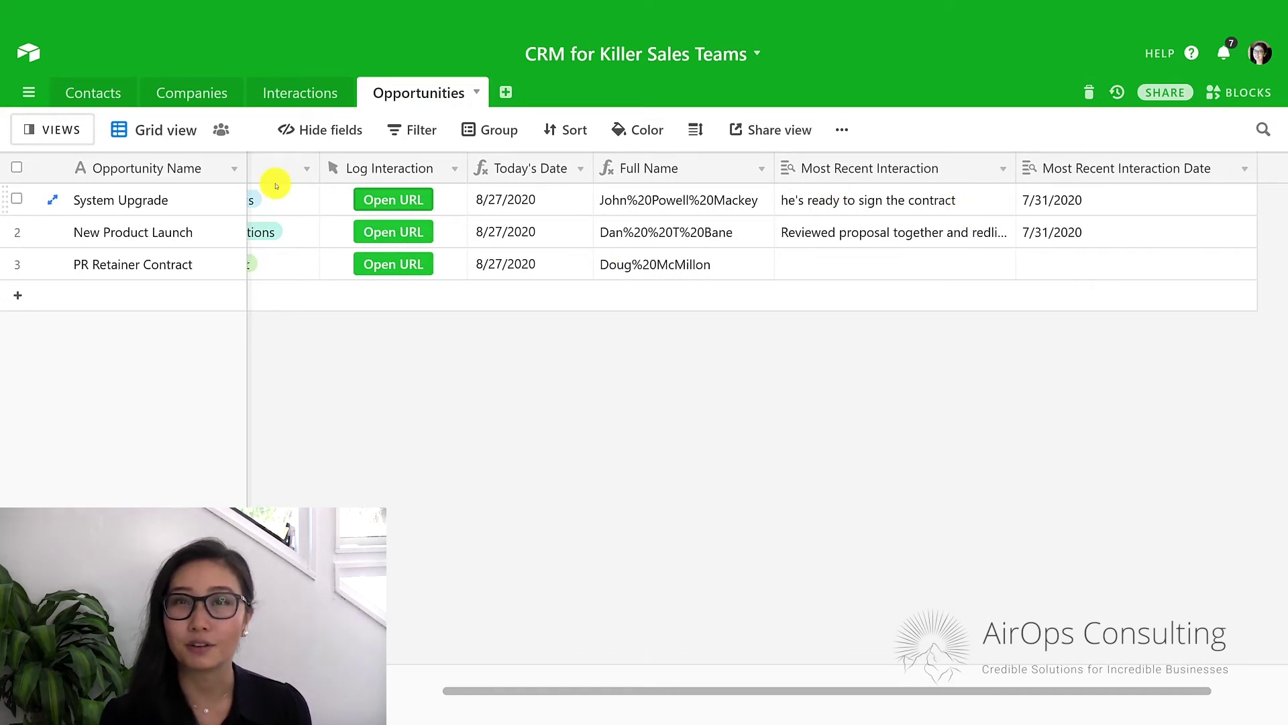
# Review and re-save the Contacts Log Interactions button's prefill URL formula, then return to Opportunities.
pyautogui.click(94, 94)
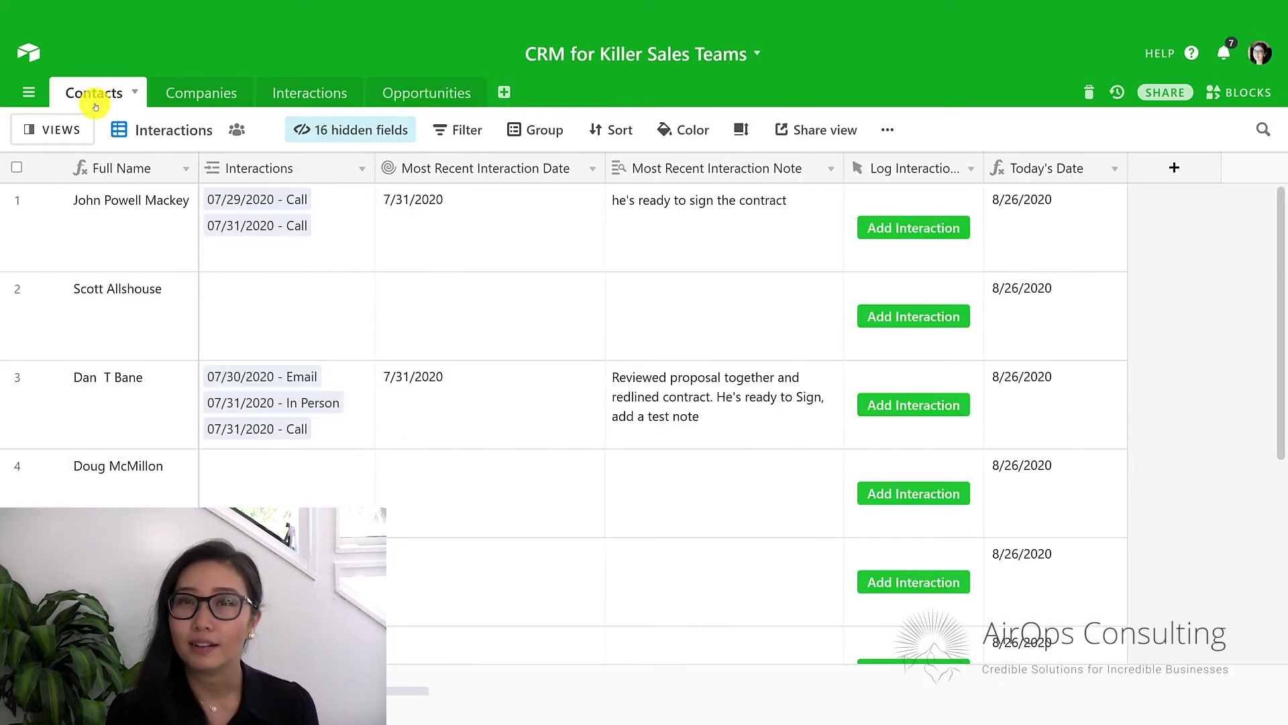
pyautogui.click(970, 168)
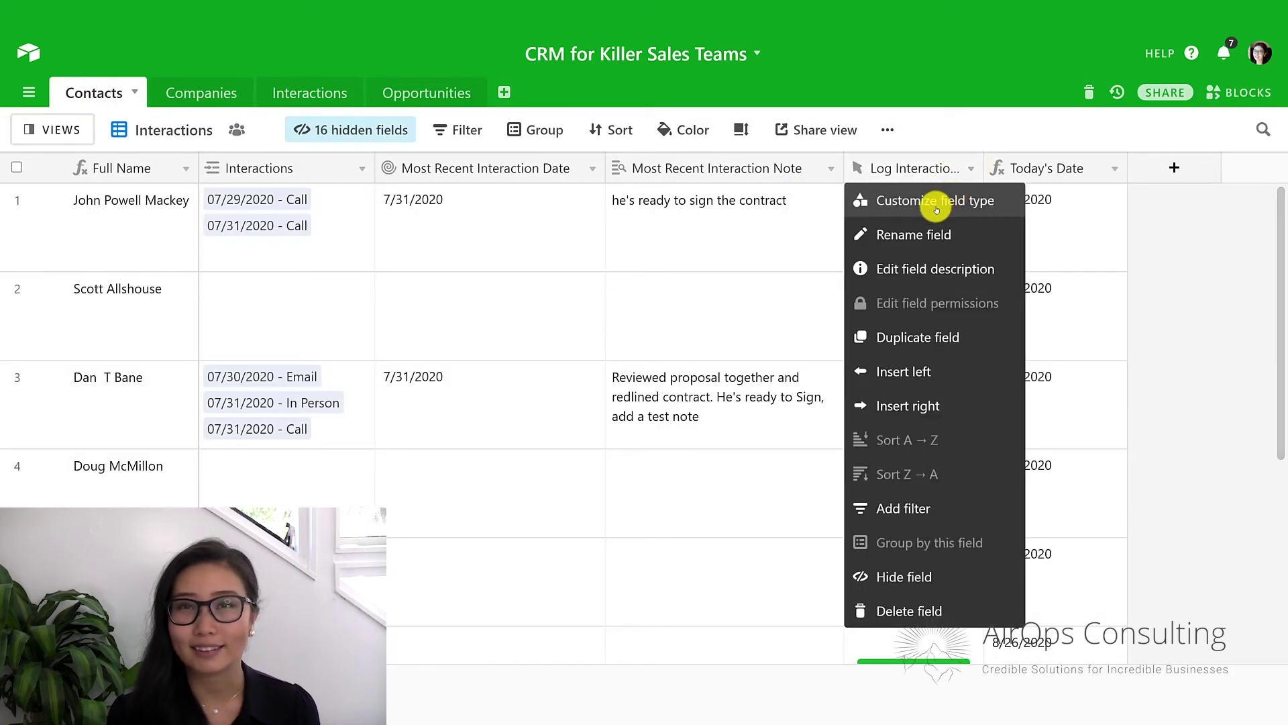
pyautogui.click(951, 200)
pyautogui.moveTo(901, 558); pyautogui.dragTo(648, 480)
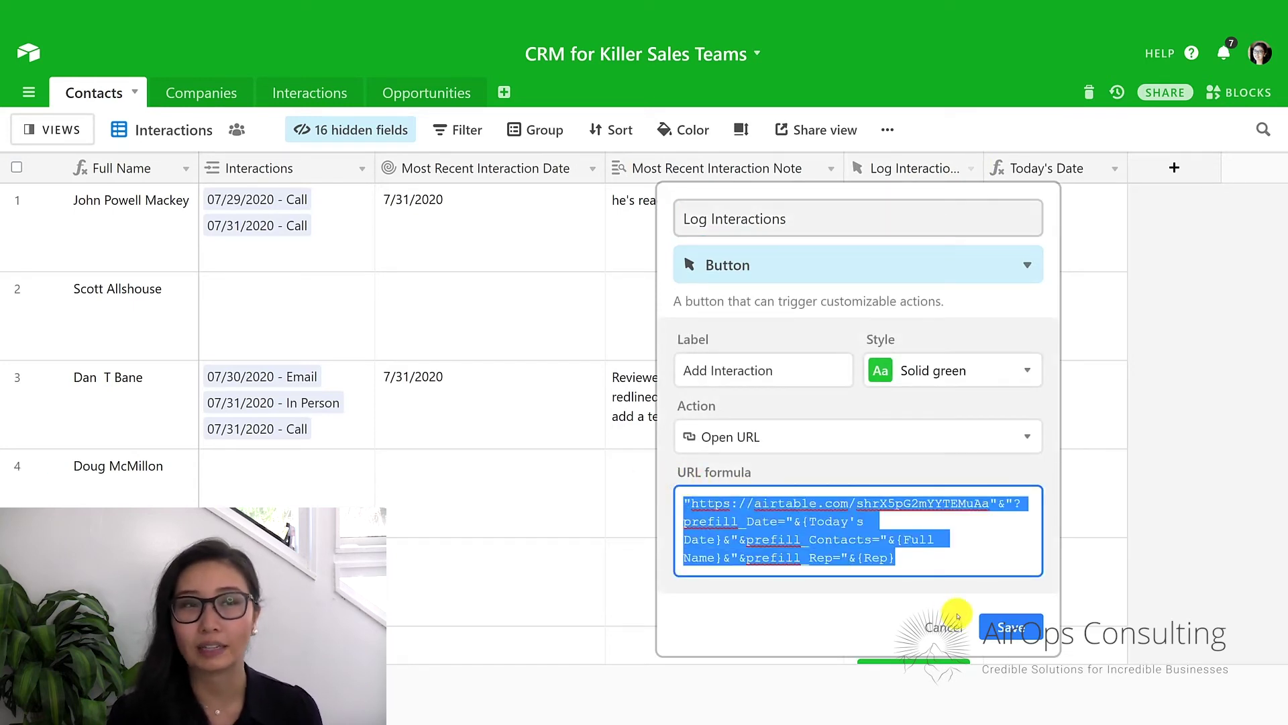
pyautogui.click(1010, 626)
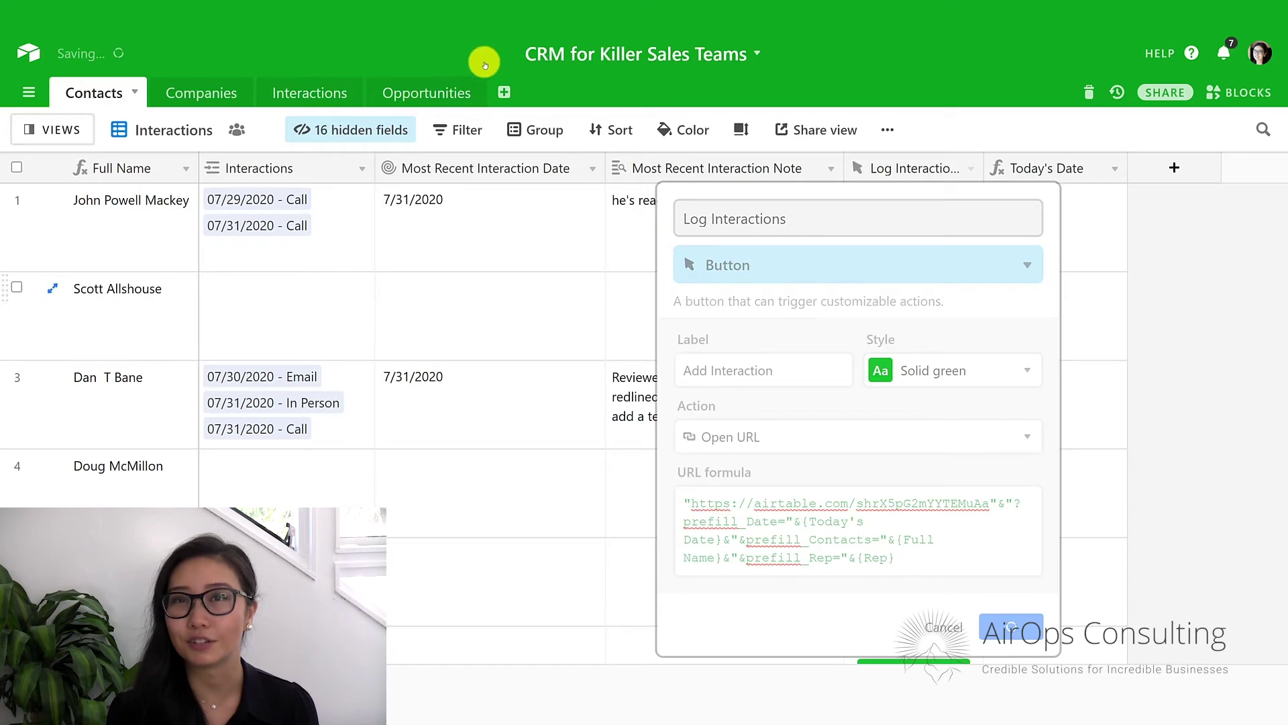
pyautogui.click(427, 91)
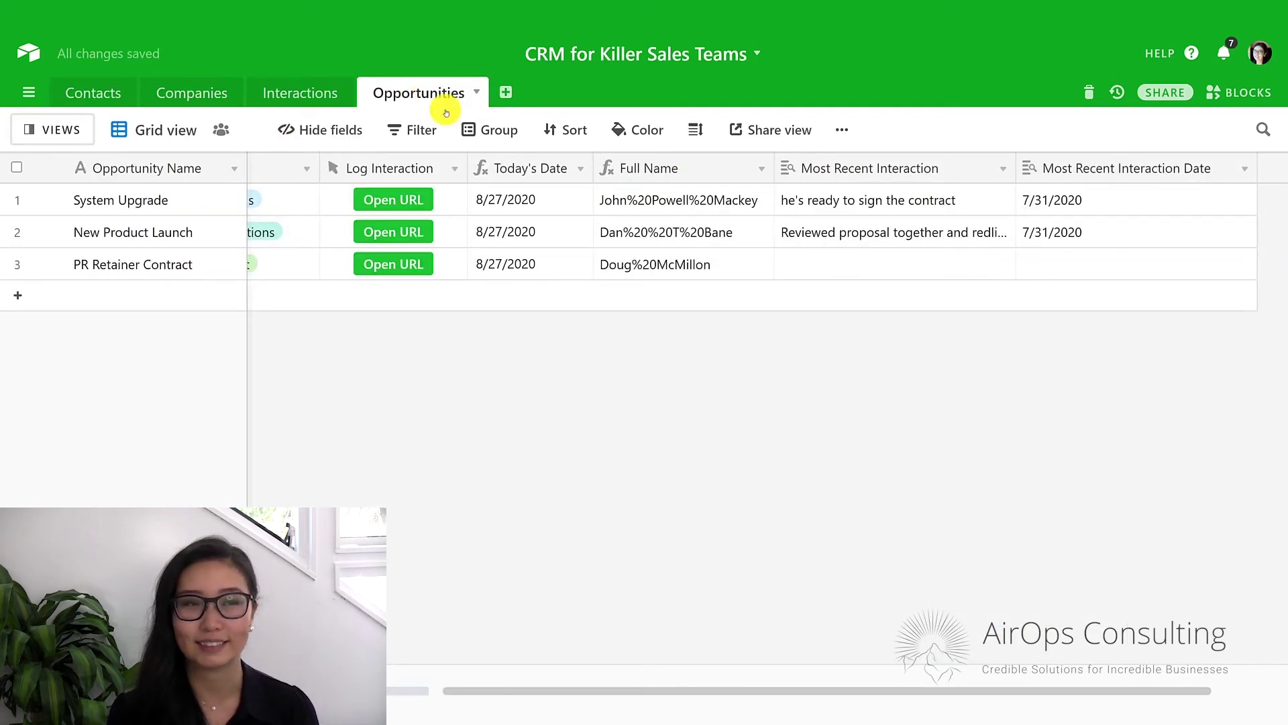
# Replace the Log Interaction button's abc.com placeholder URL with the pasted prefill form formula.
pyautogui.click(455, 169)
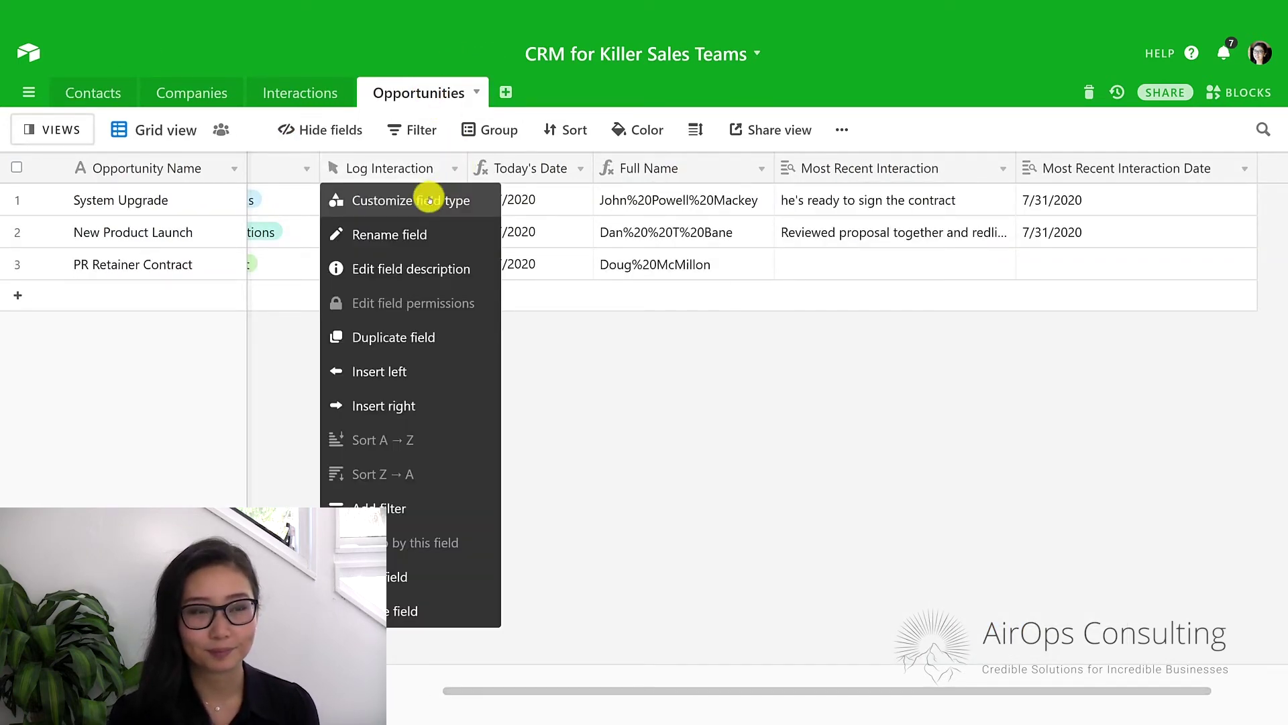
pyautogui.click(423, 200)
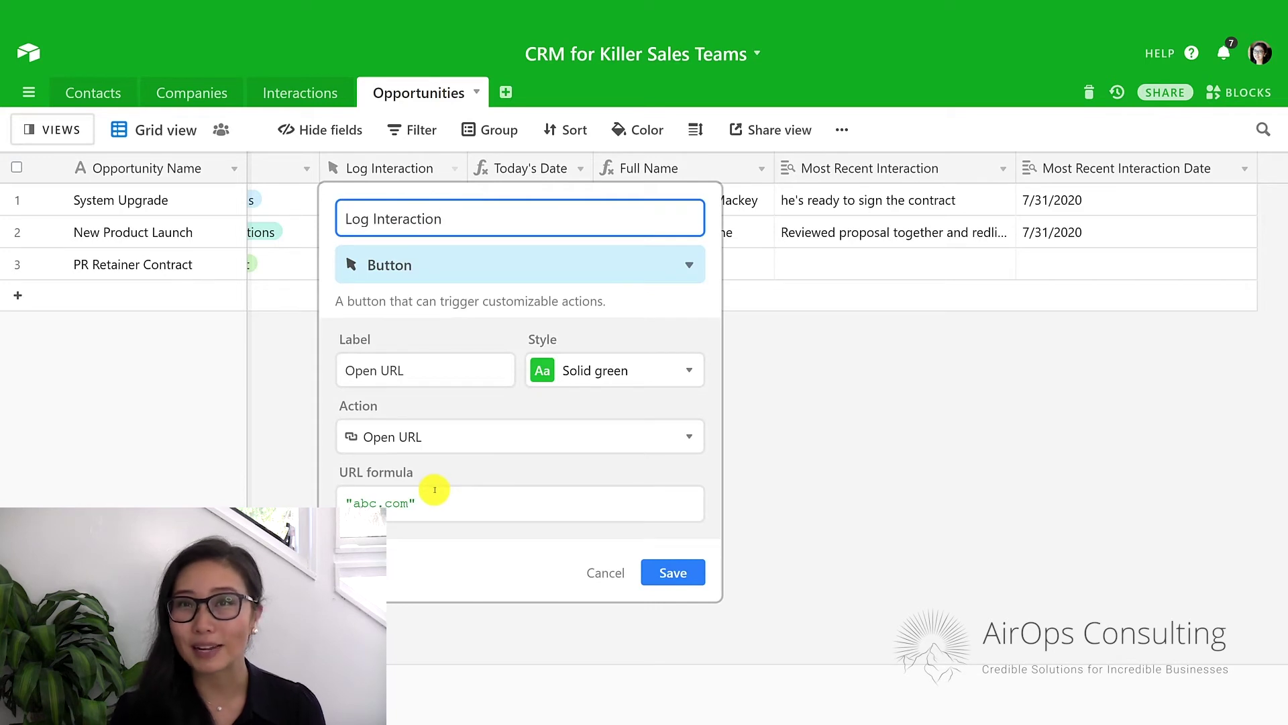
pyautogui.click(434, 490)
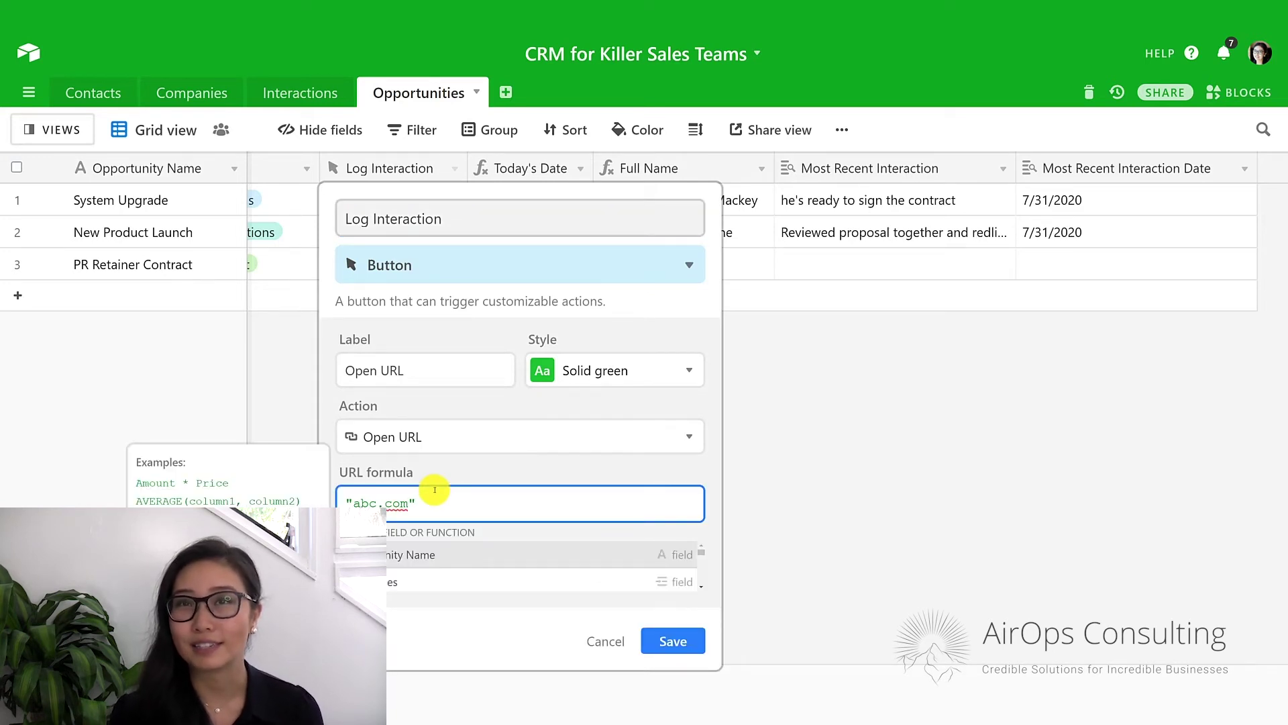
pyautogui.hotkey('ctrl', 'a')
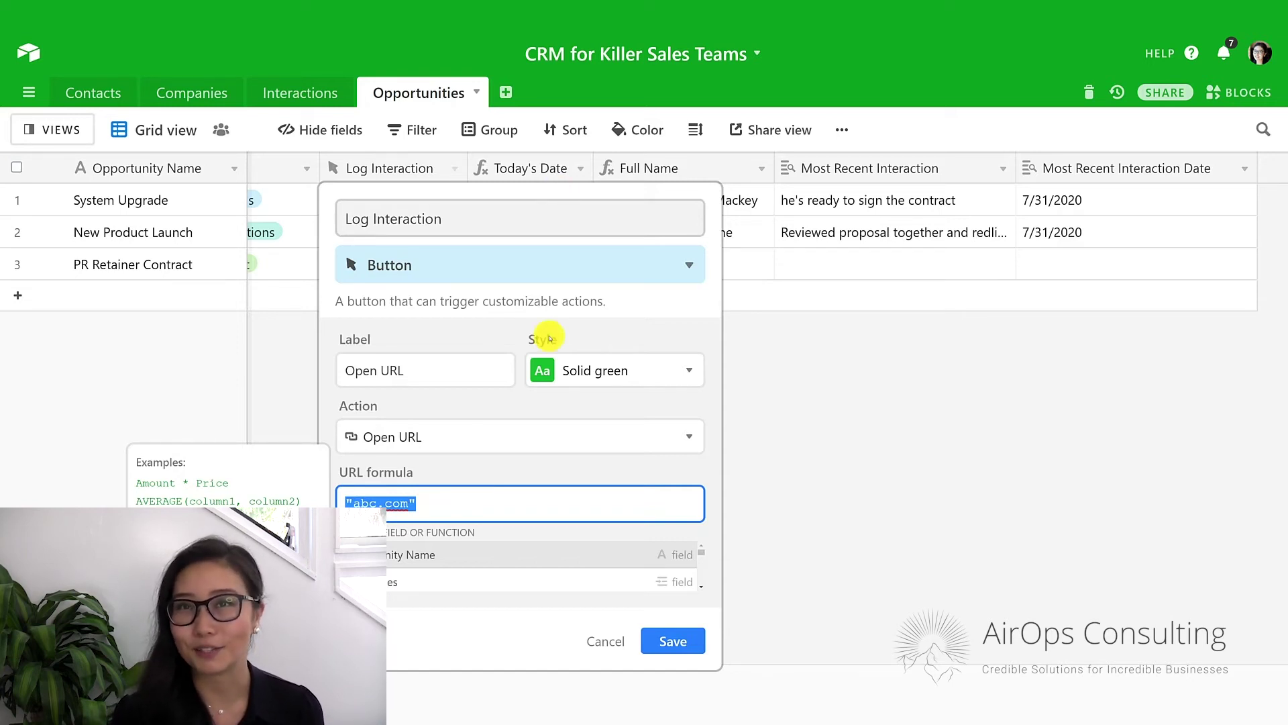
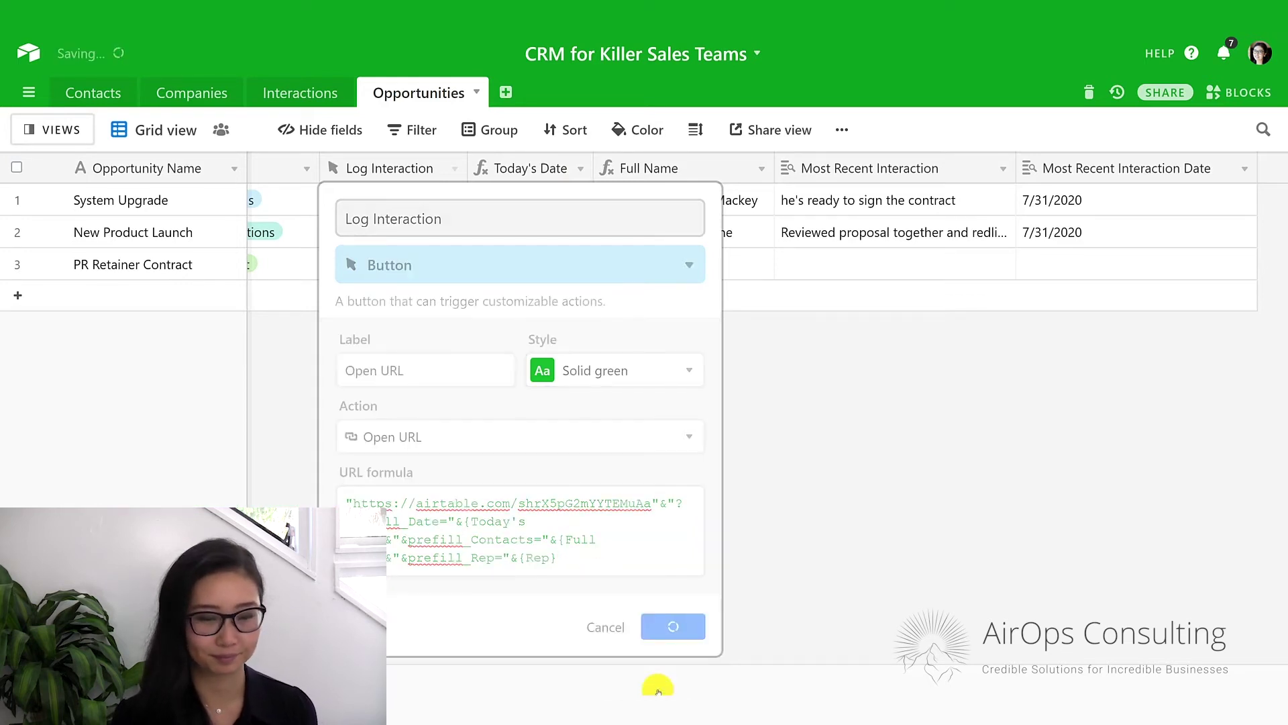
pyautogui.click(657, 689)
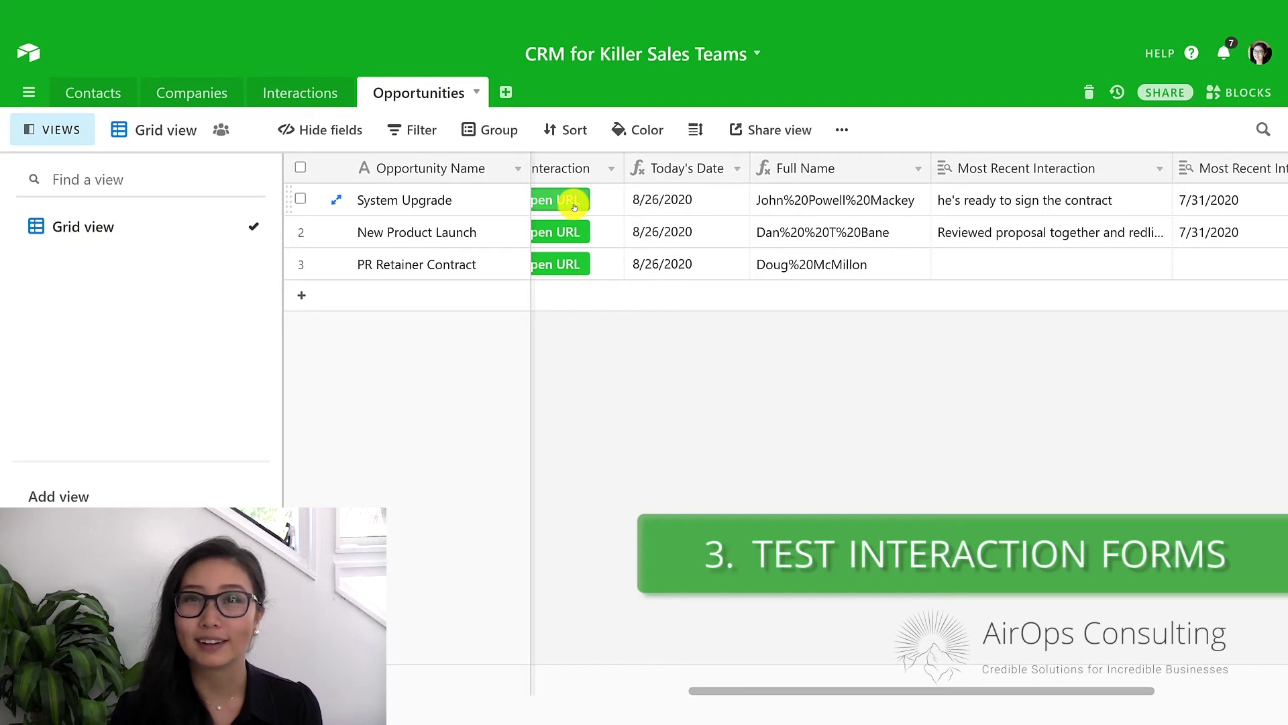
# Submit an In Person interaction noting 'reviewed contract' through System Upgrade's prefilled form.
pyautogui.click(574, 201)
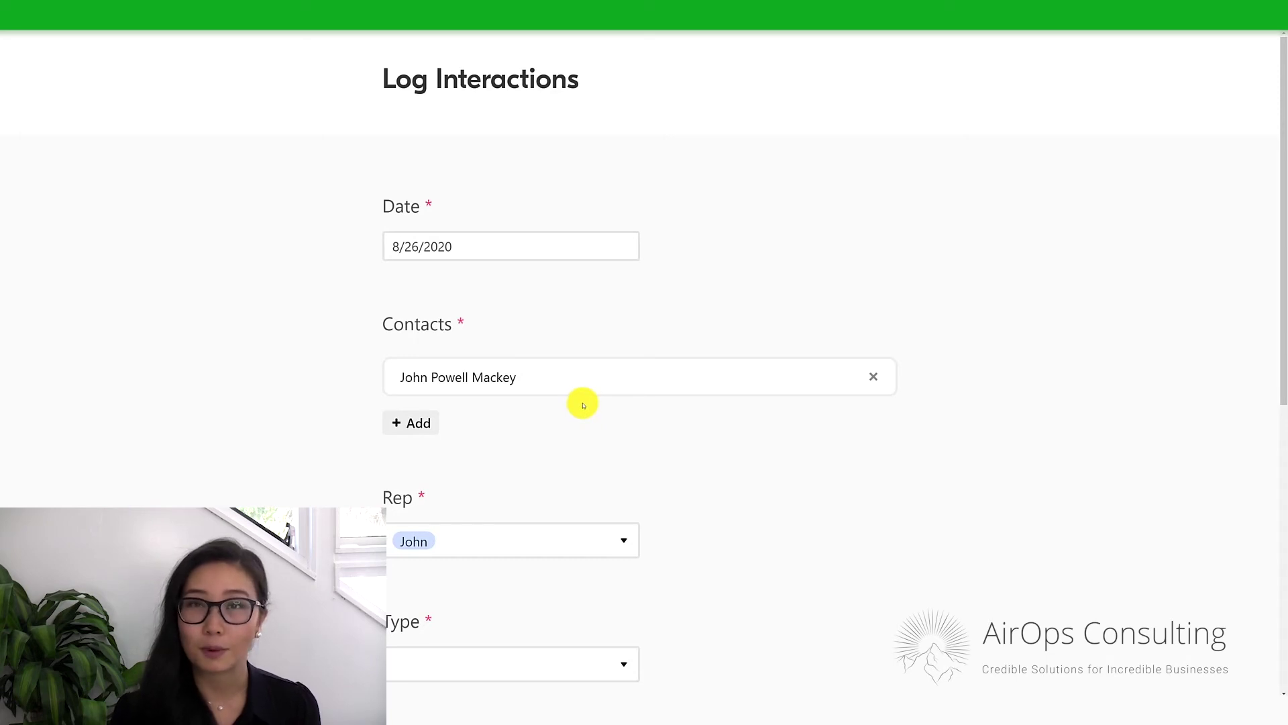
pyautogui.scroll(-2, 583, 405)
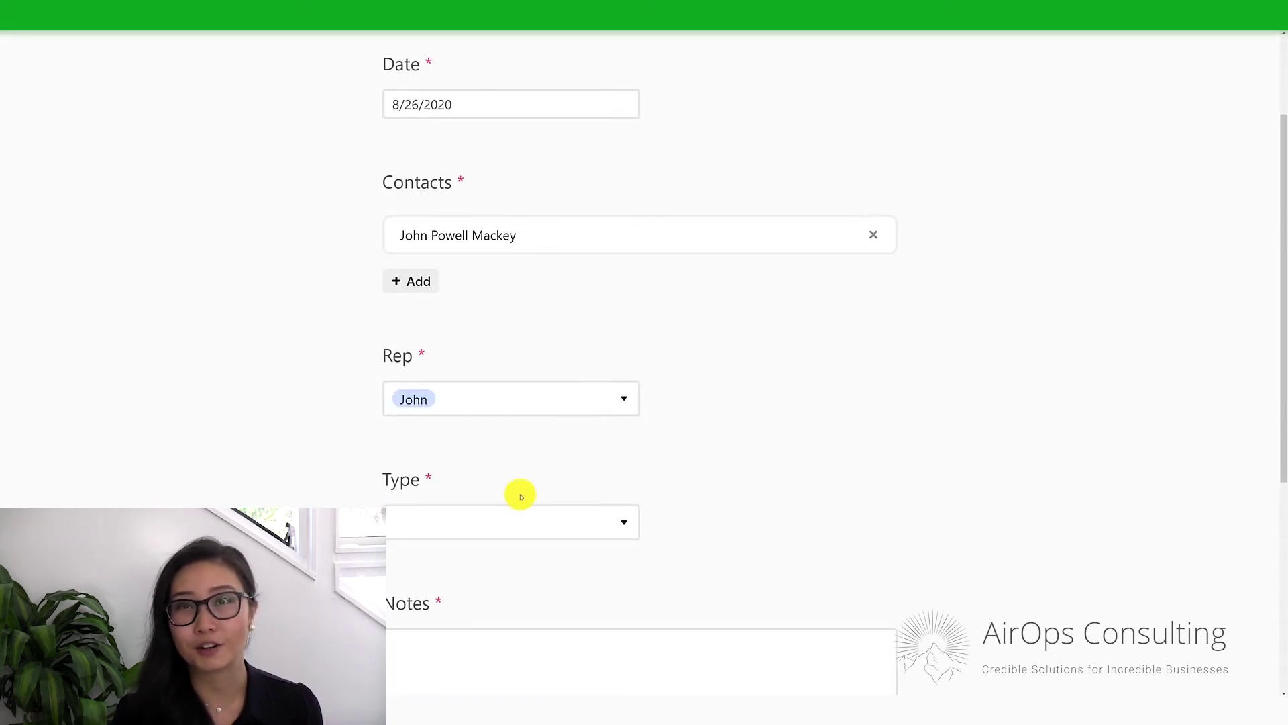
pyautogui.click(502, 540)
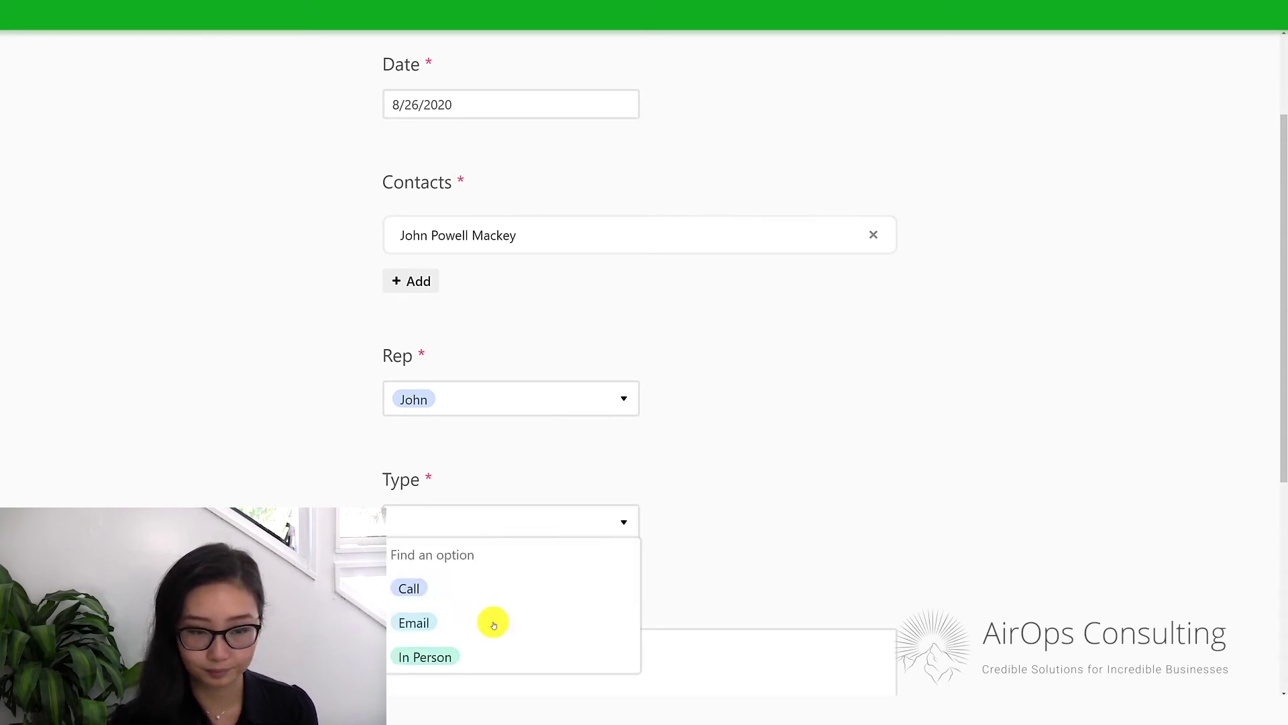
pyautogui.click(488, 650)
pyautogui.click(488, 647)
pyautogui.write('reviewed contract')
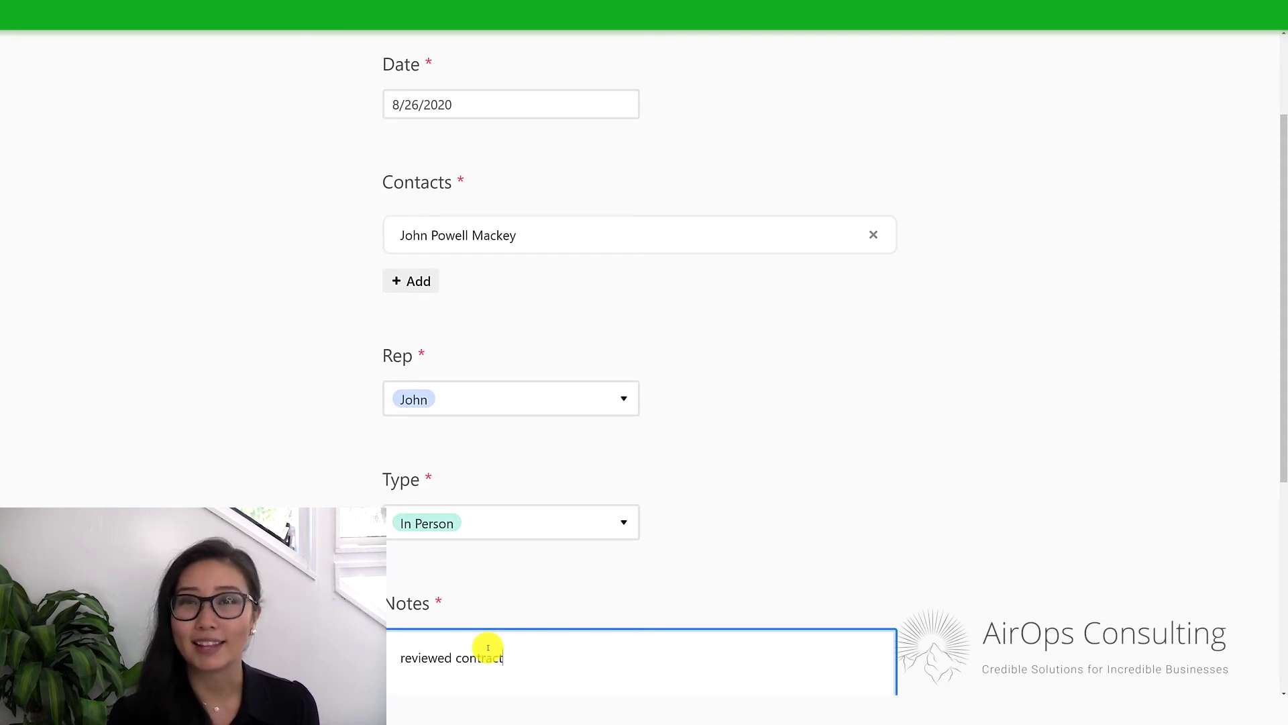
pyautogui.scroll(-2, 487, 648)
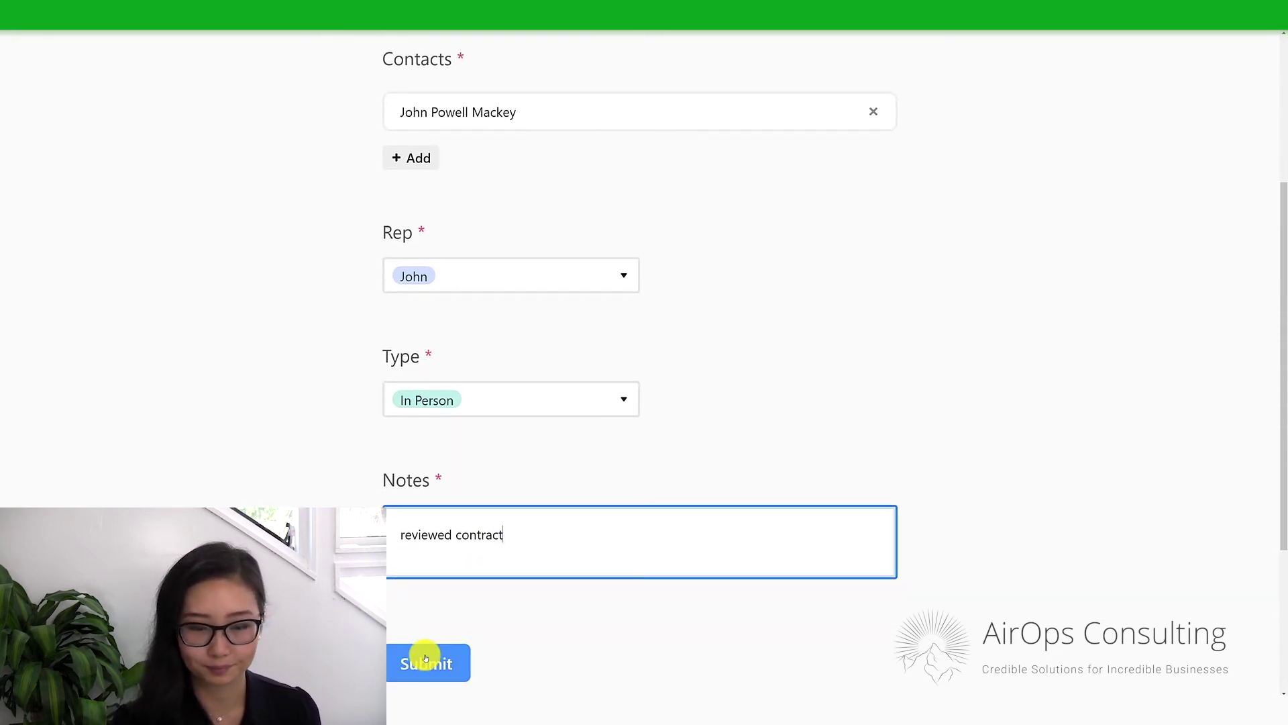
pyautogui.click(425, 659)
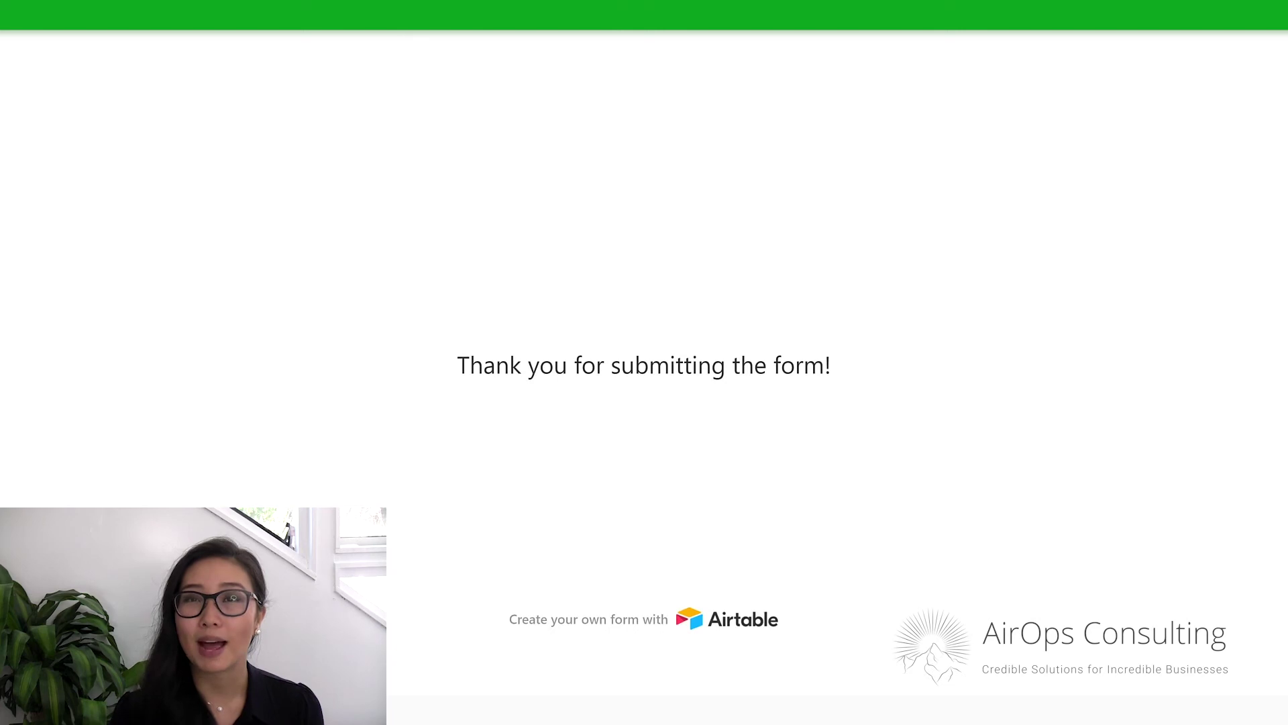
pyautogui.click(1008, 208)
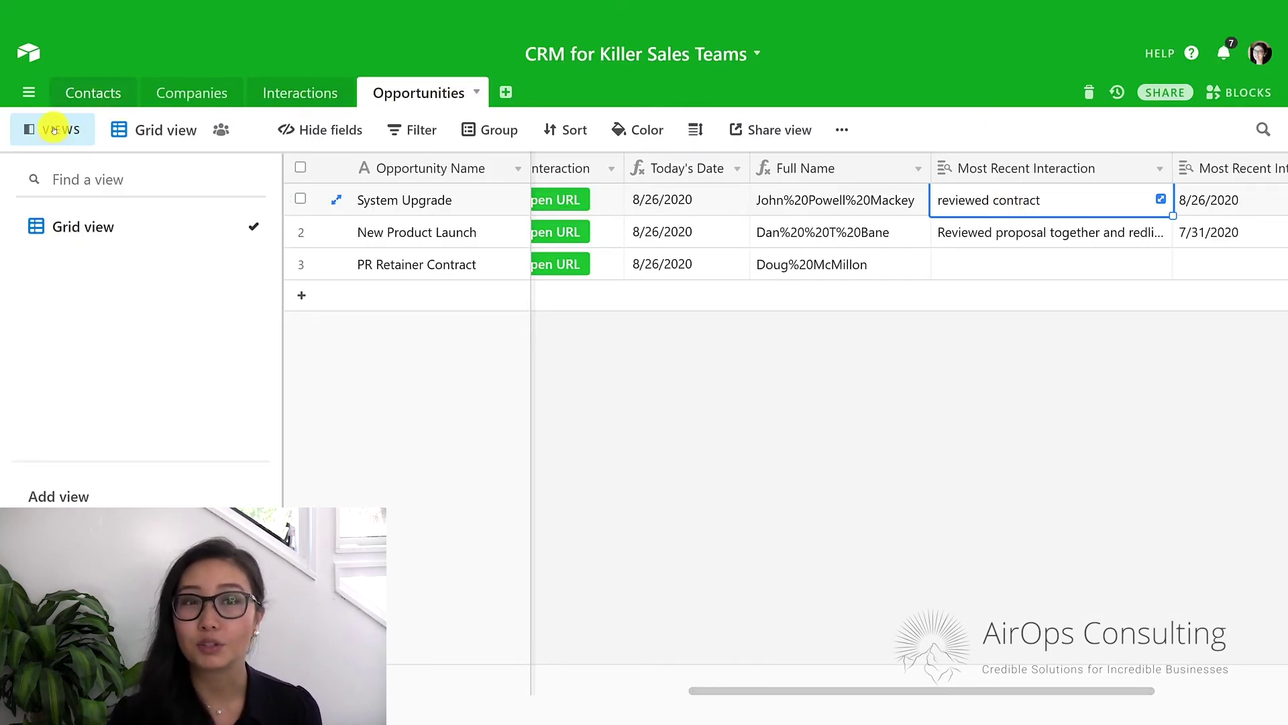
# Hide the views sidebar and check System Upgrade's 'reviewed contract' interaction dated 8/26/2020.
pyautogui.click(186, 125)
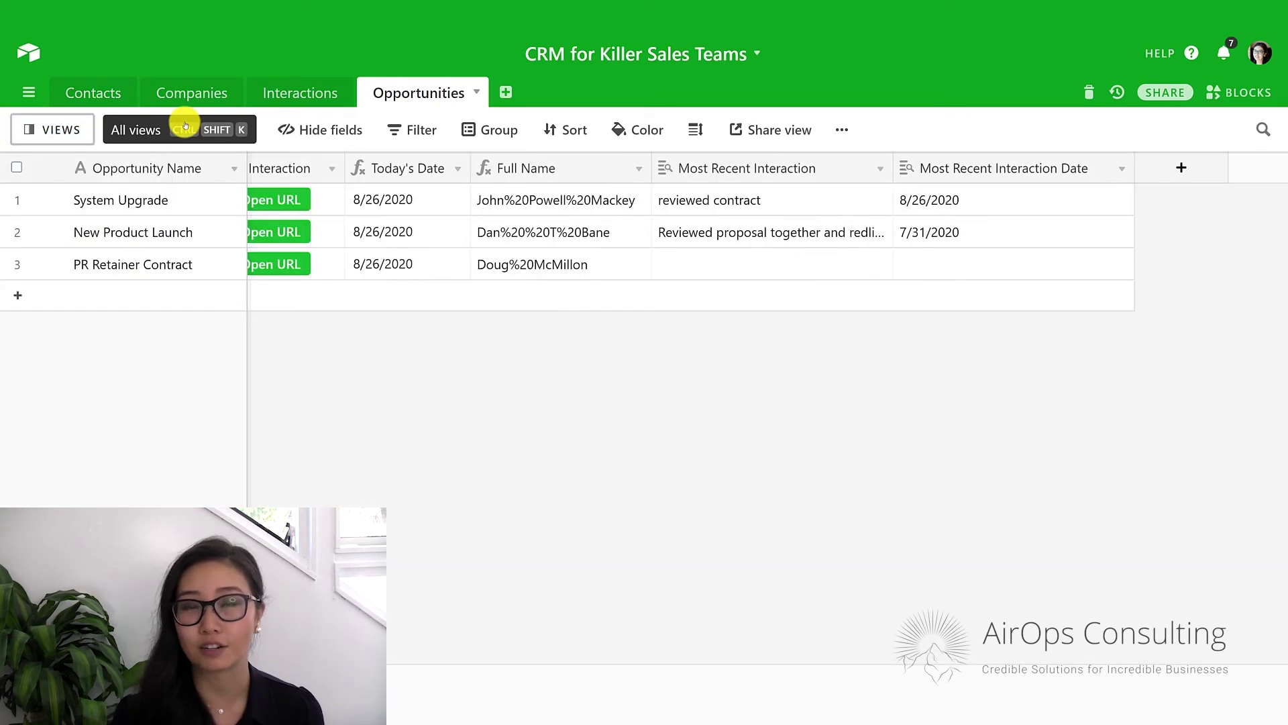
pyautogui.click(787, 204)
pyautogui.moveTo(771, 199); pyautogui.dragTo(971, 210)
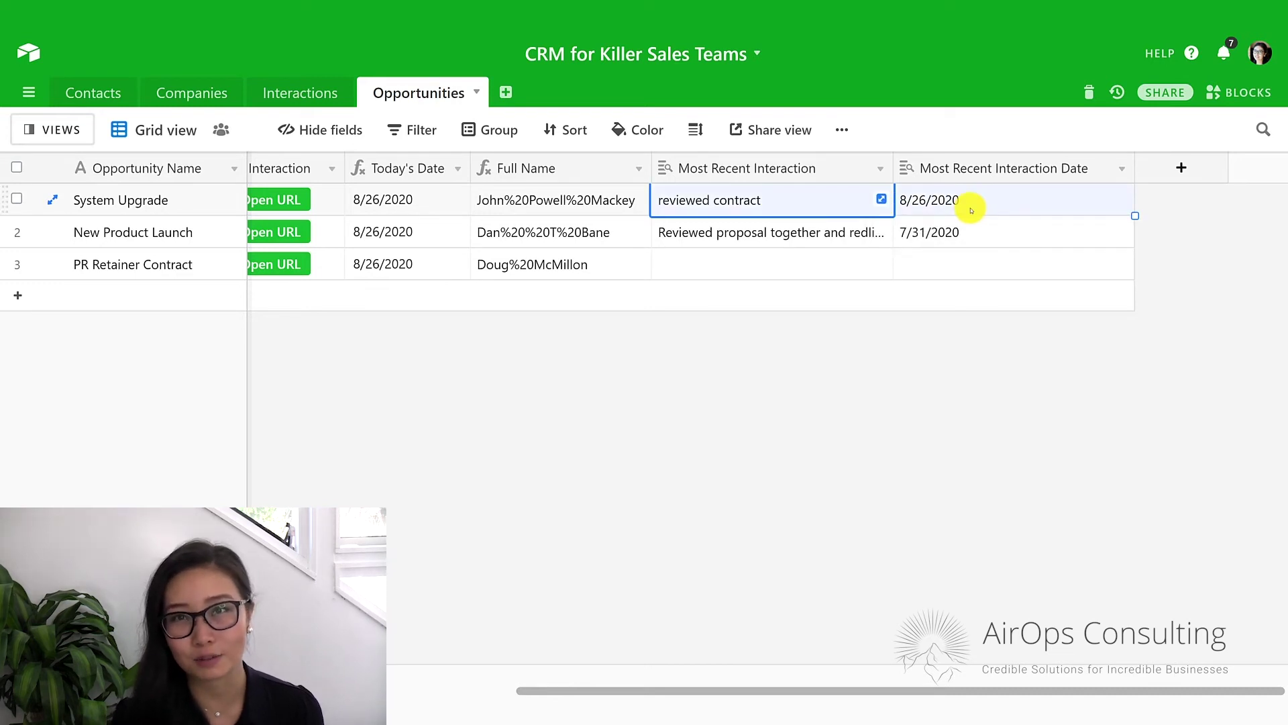
pyautogui.hscroll(-10, 698, 236)
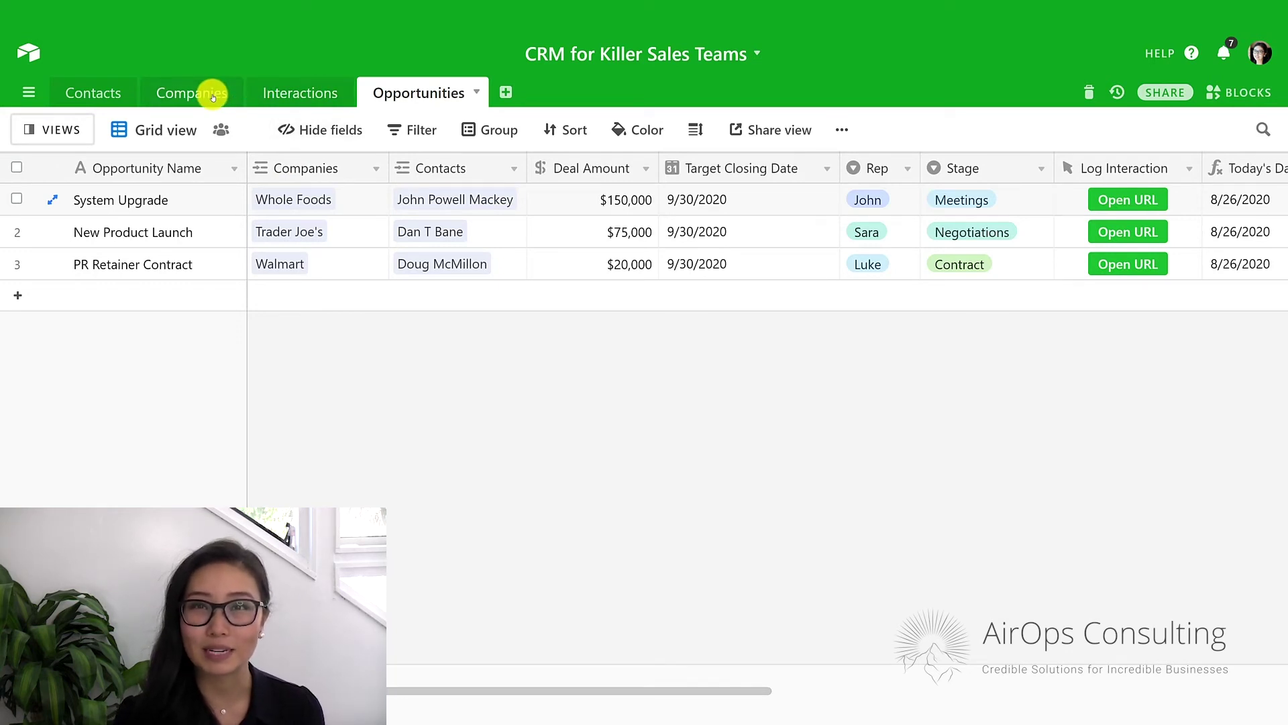
# Inspect the Companies table's Opportunities links, then move to the Contacts table.
pyautogui.click(212, 94)
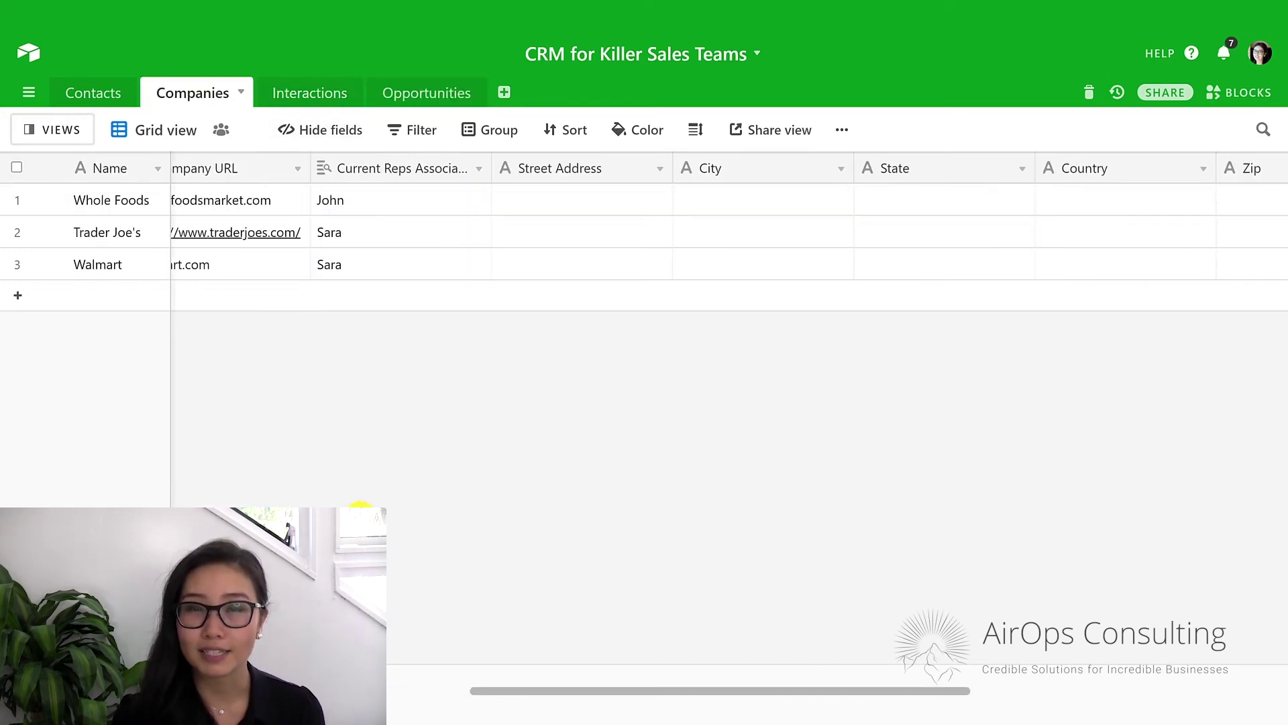
pyautogui.moveTo(522, 689); pyautogui.dragTo(1130, 662)
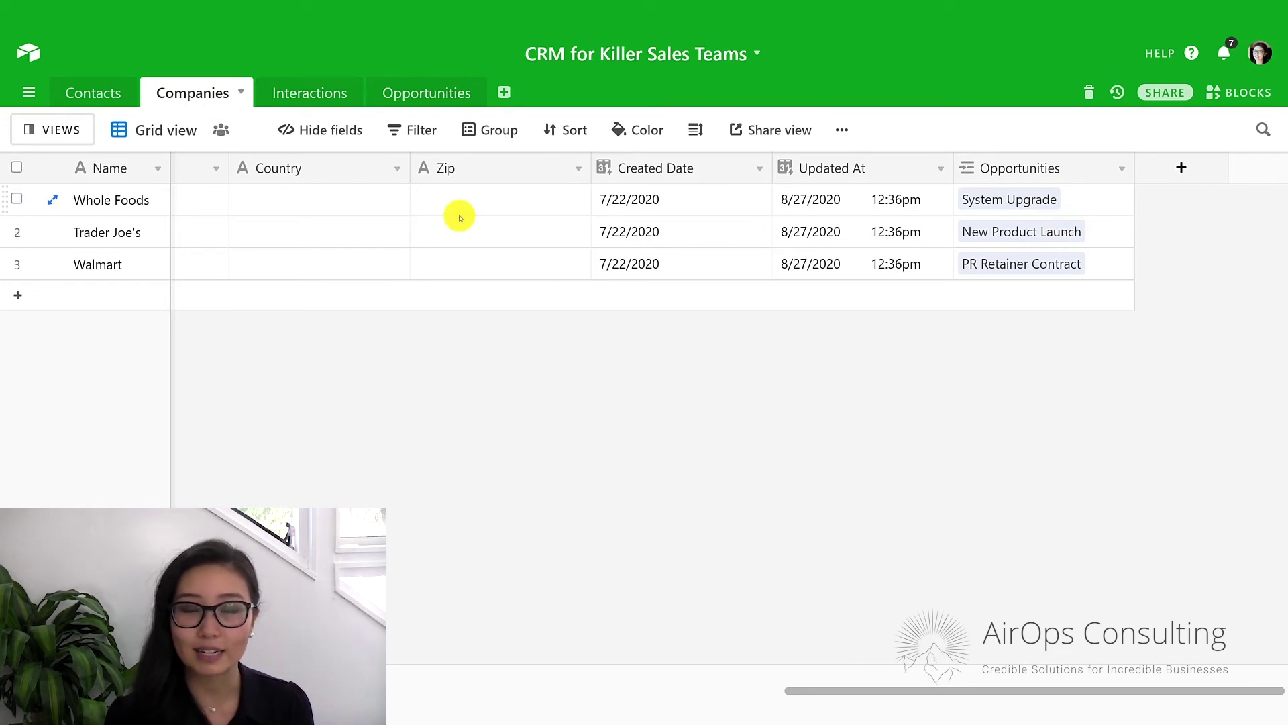
pyautogui.click(100, 95)
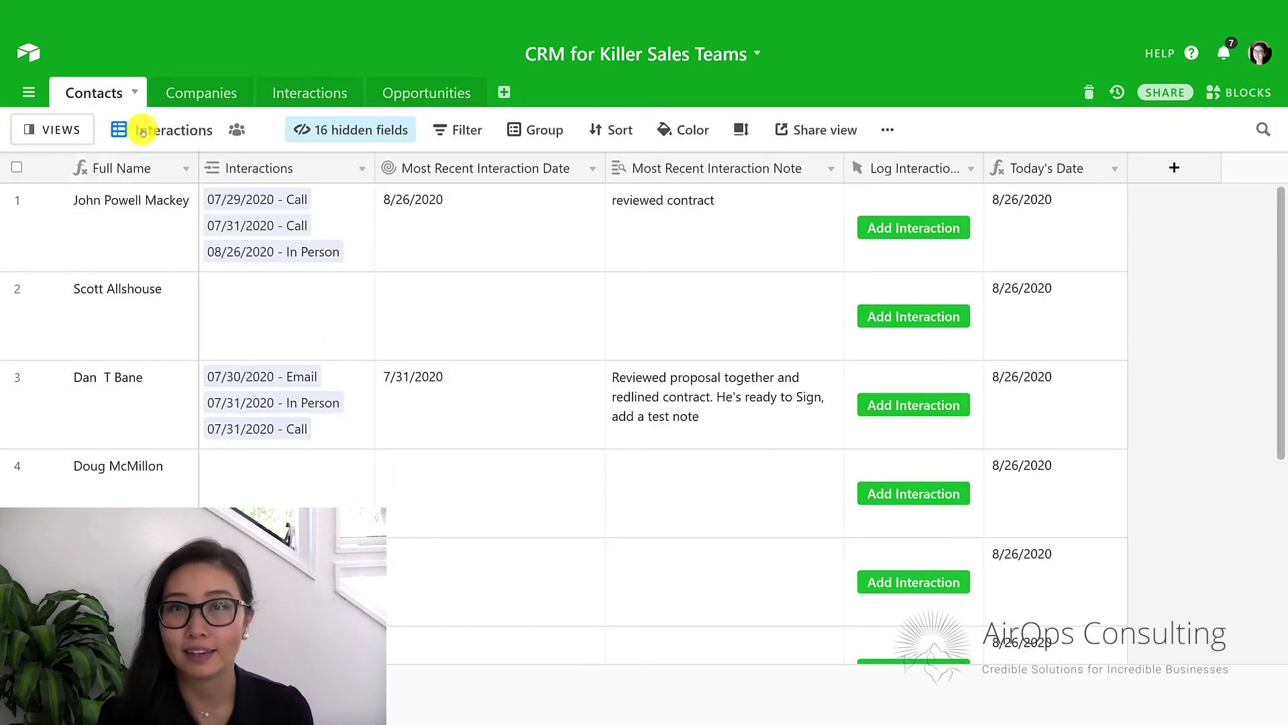
# Unhide the Opportunities field in the Contacts view.
pyautogui.click(347, 138)
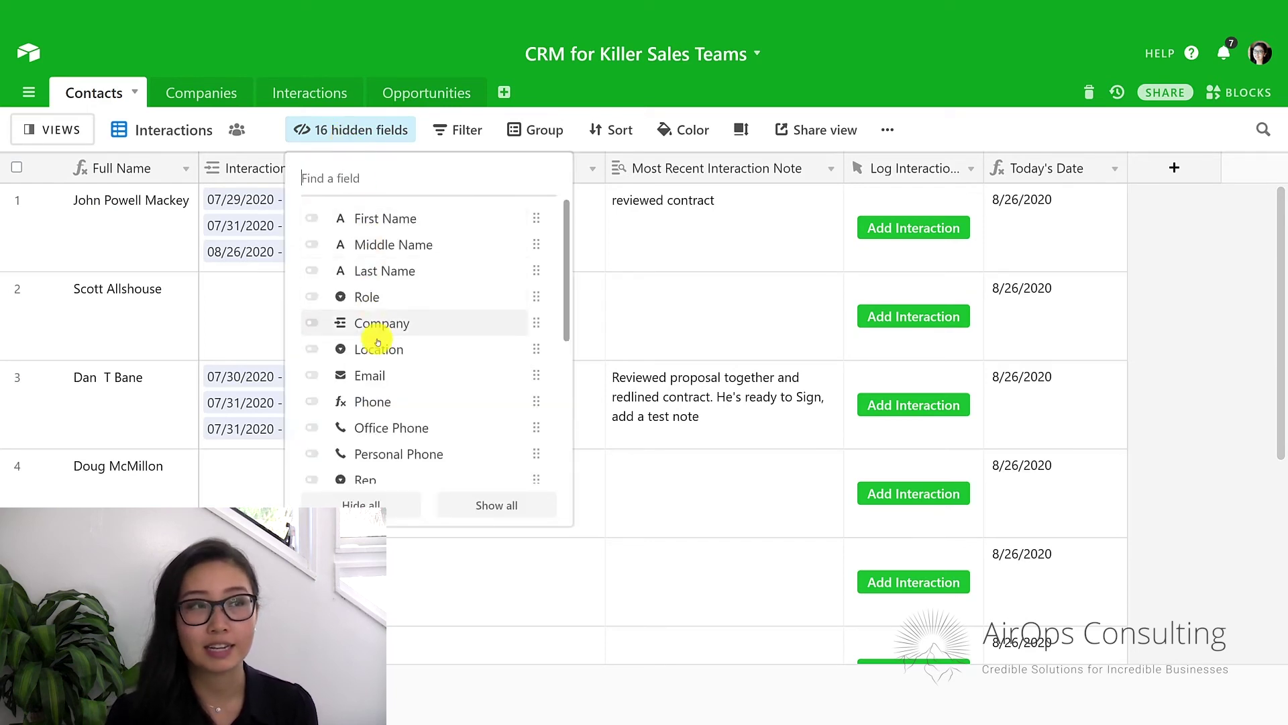
pyautogui.scroll(-4, 408, 425)
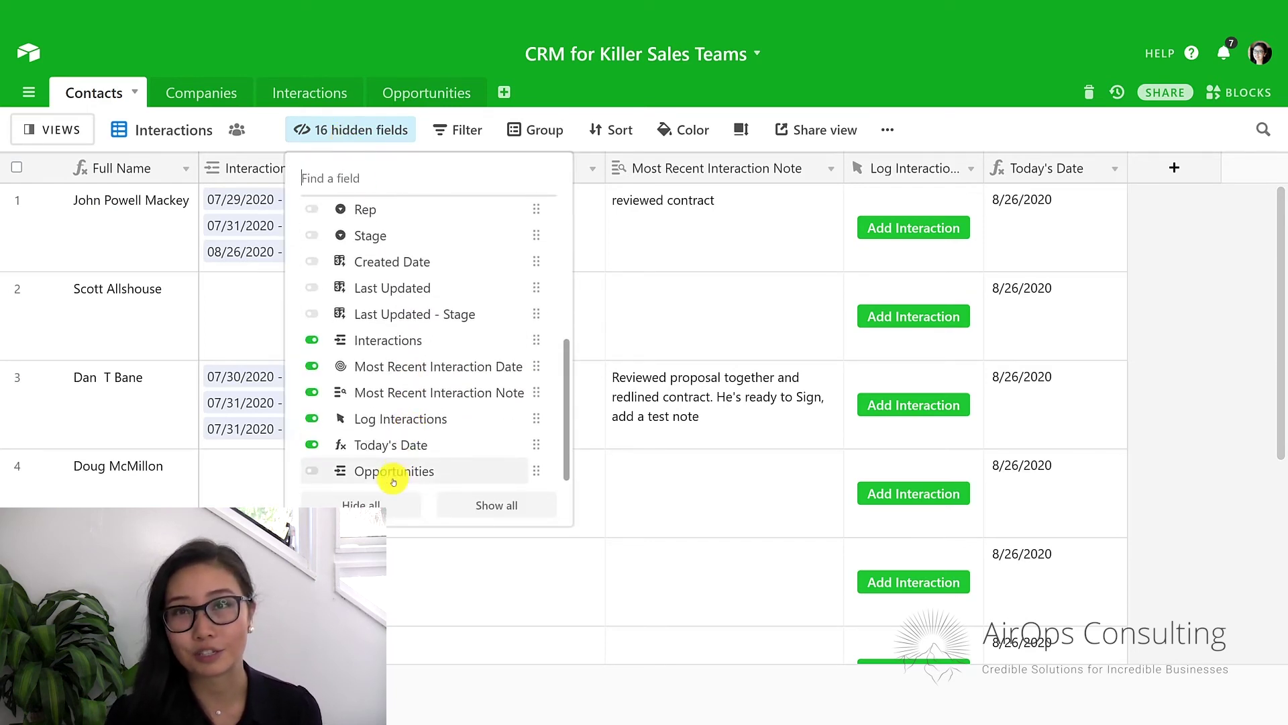
pyautogui.click(393, 478)
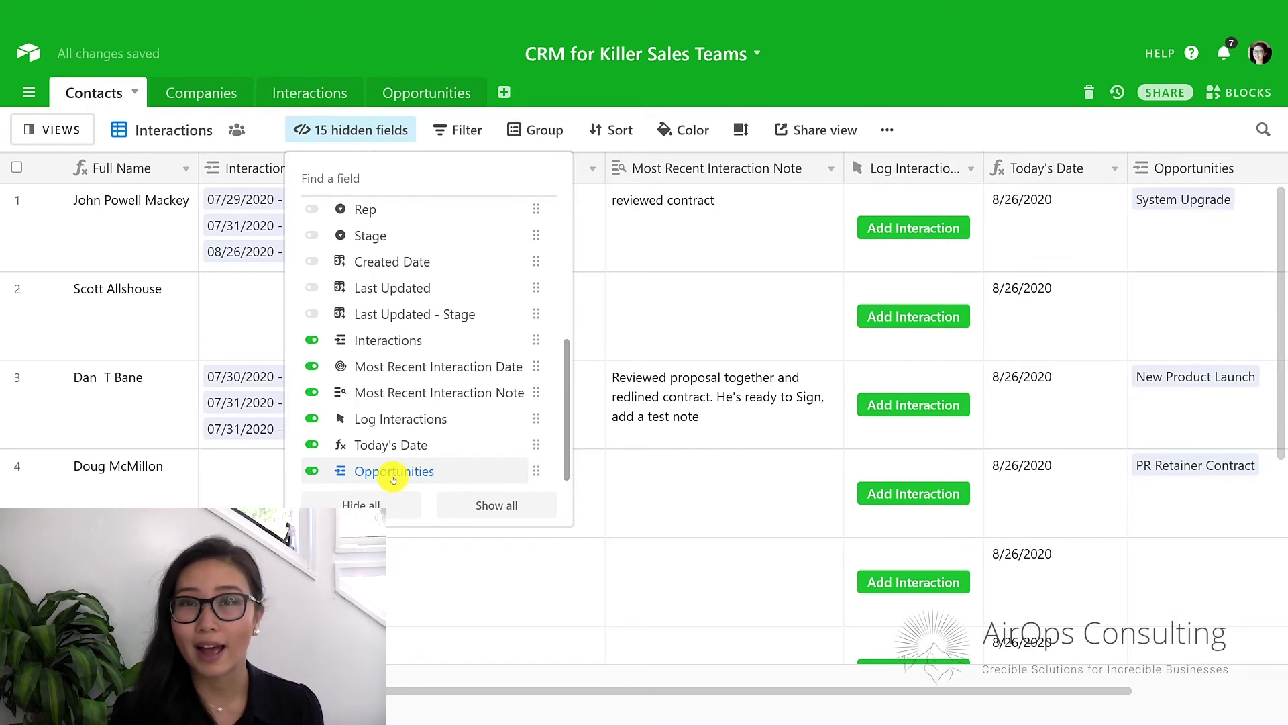
pyautogui.click(1240, 251)
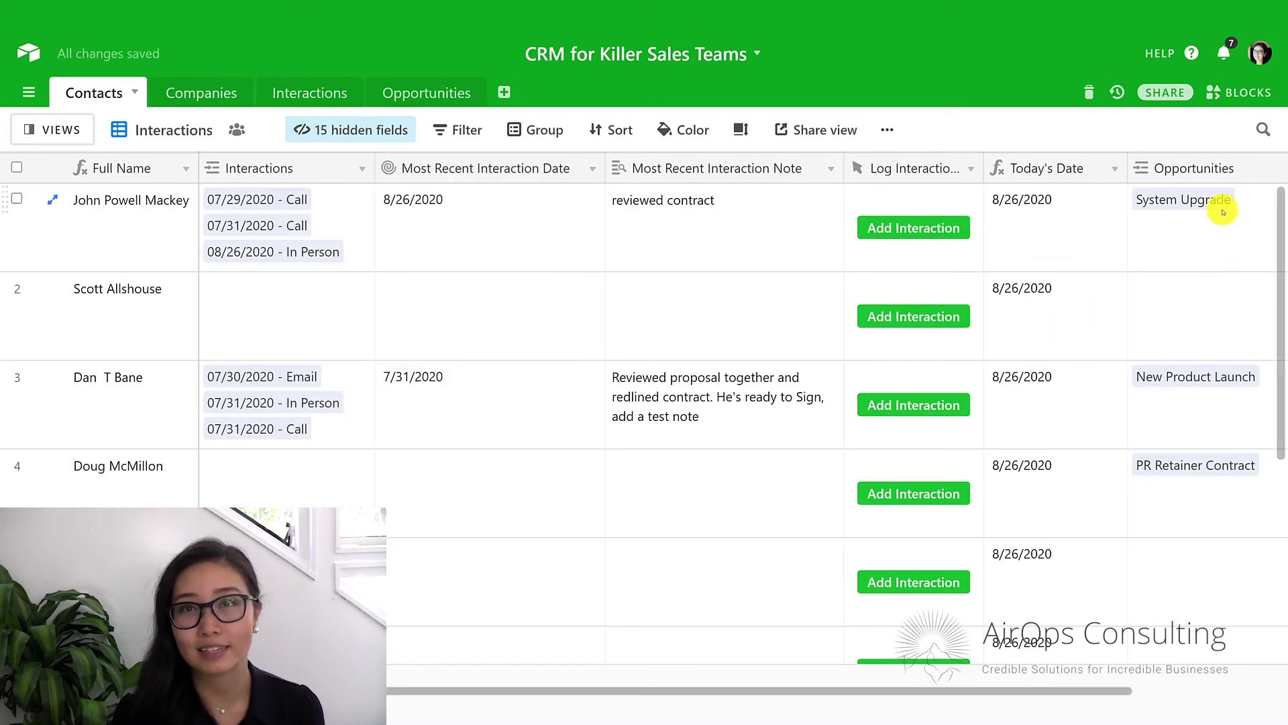